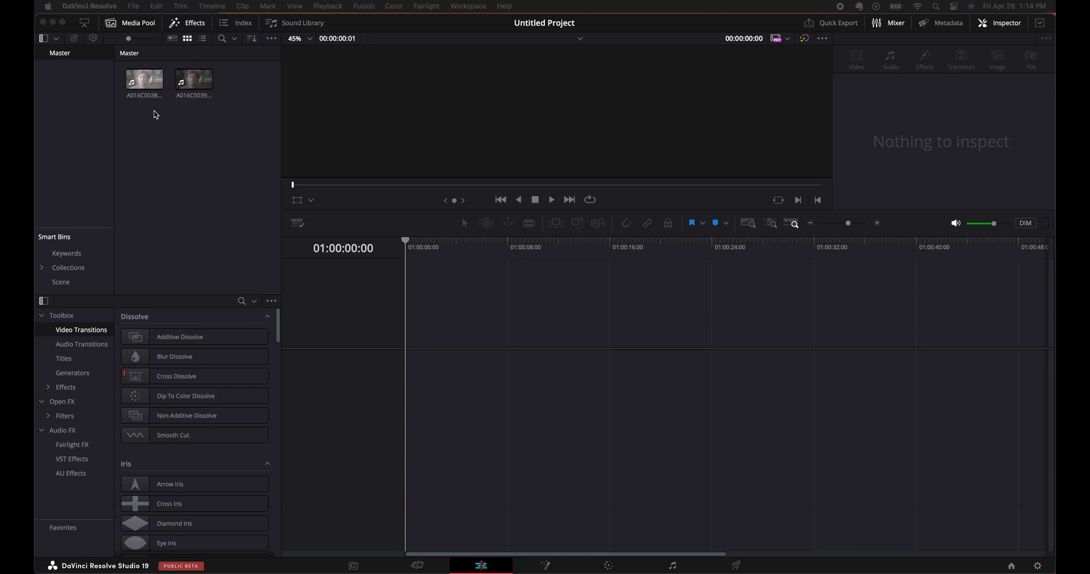
Drag both interview clips from the Media Pool into a new Timeline 1.
drag(156, 114, 409, 387)
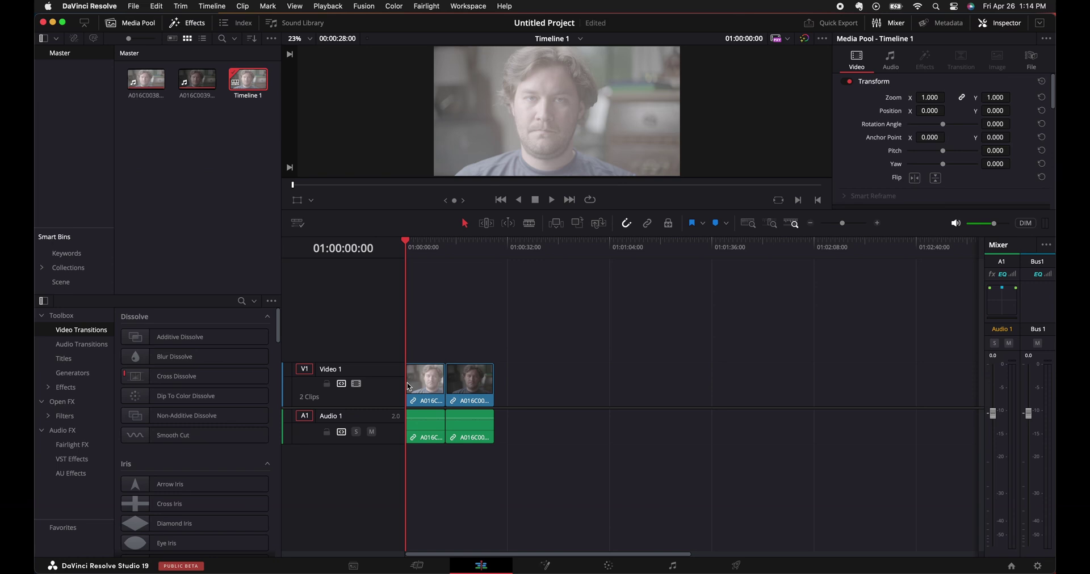
Swap the two clips on Video 1 by routing the second clip through V2.
click(475, 385)
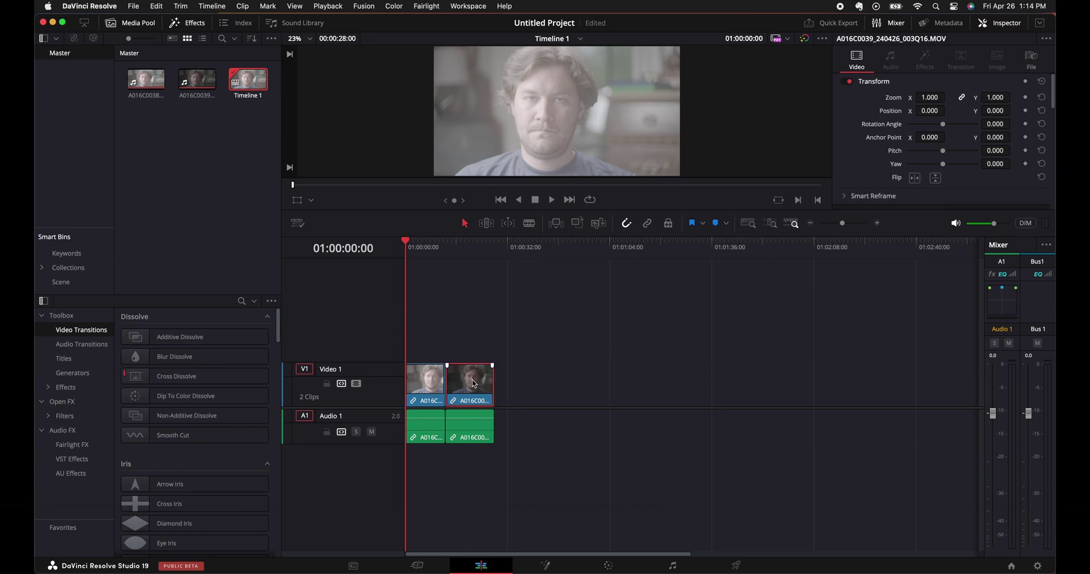
drag(474, 384, 434, 339)
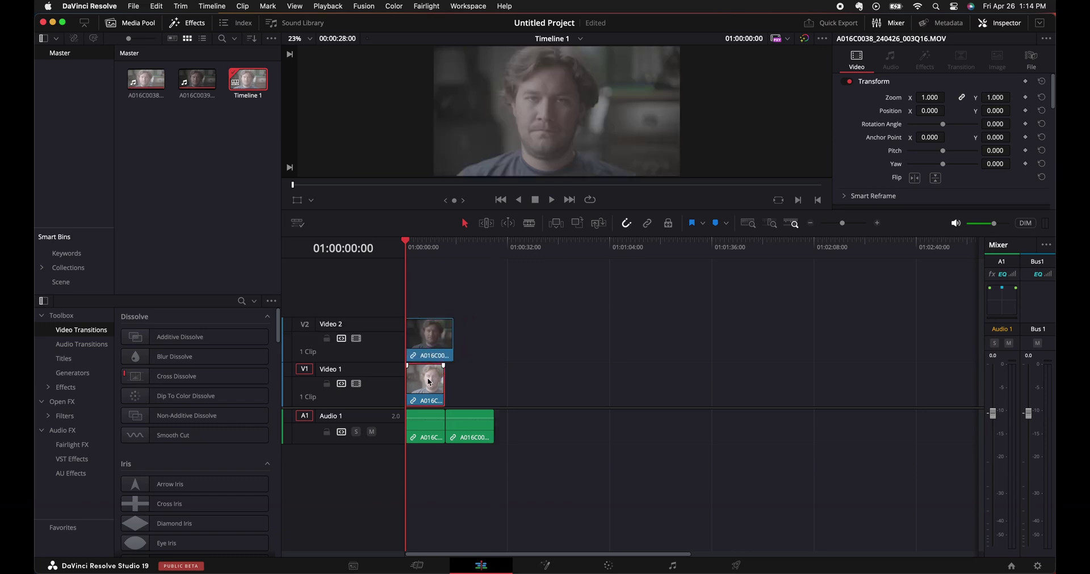
drag(429, 382, 475, 382)
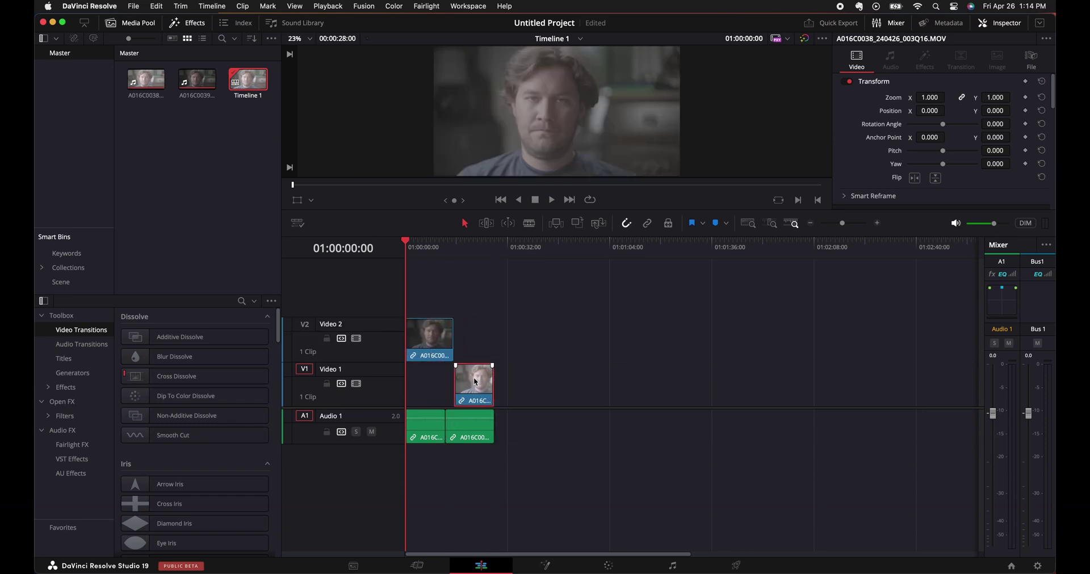
drag(437, 350, 434, 373)
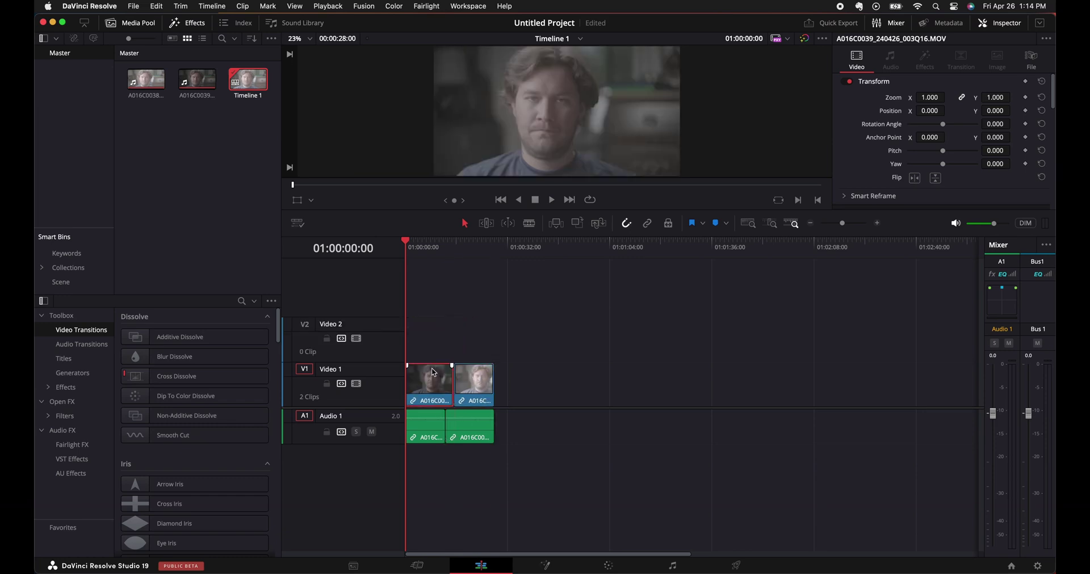
Delete both A1 audio clips and move the playhead to 22 seconds.
drag(508, 433, 408, 434)
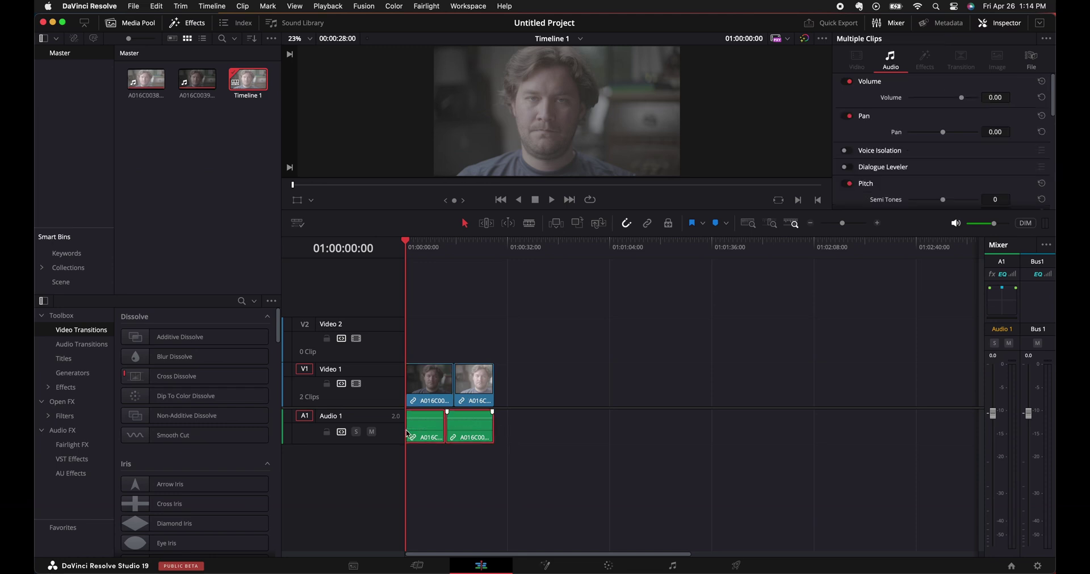
key(Delete)
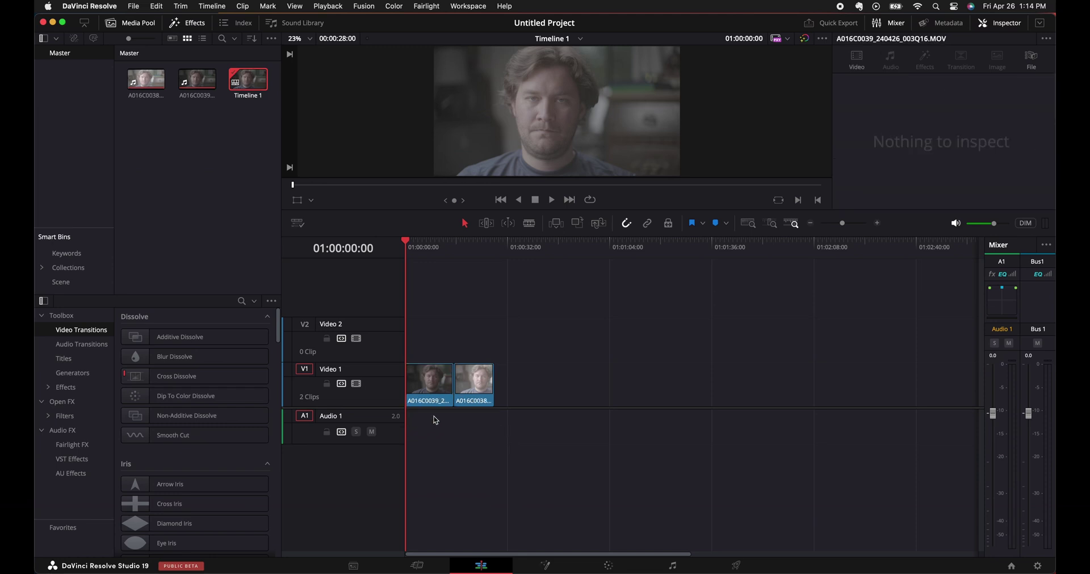
click(478, 388)
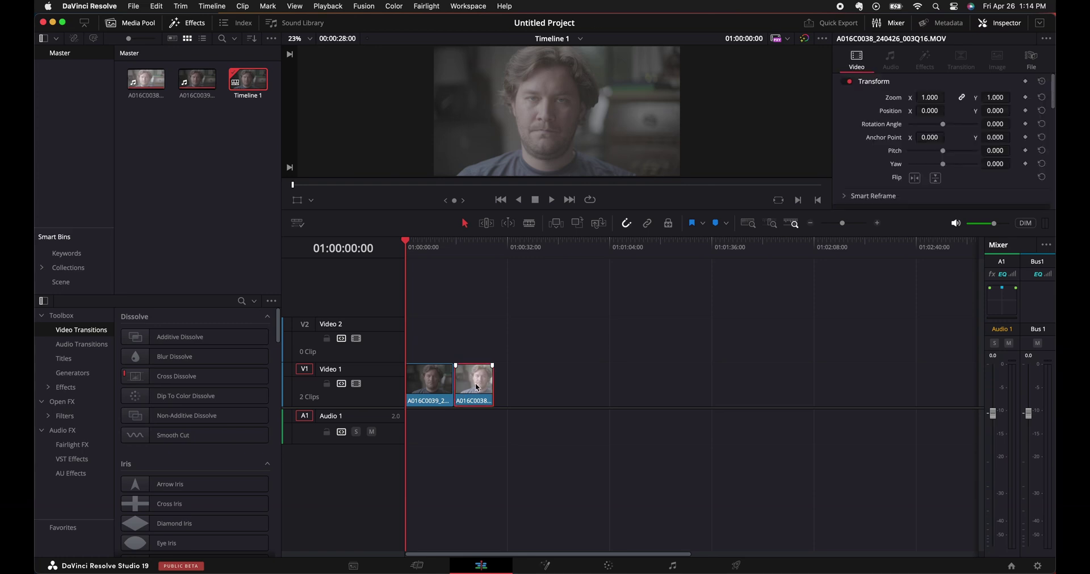
click(475, 263)
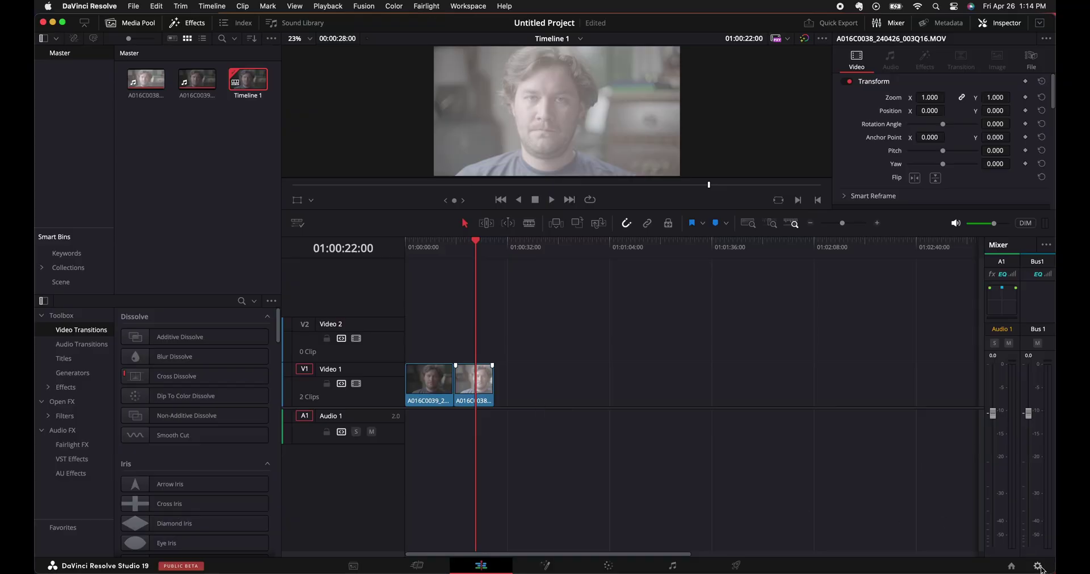
click(1038, 567)
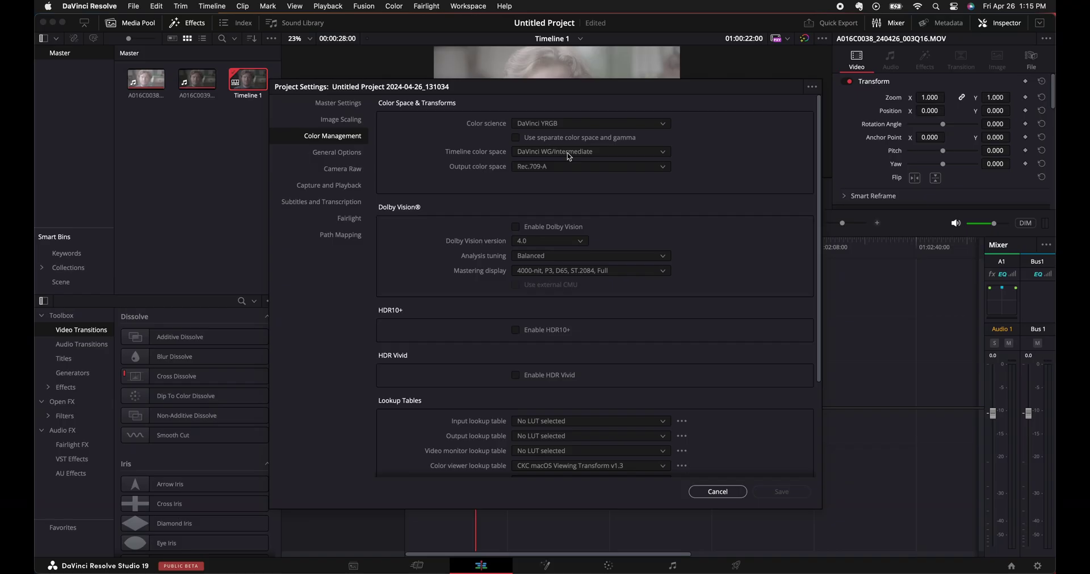
click(718, 492)
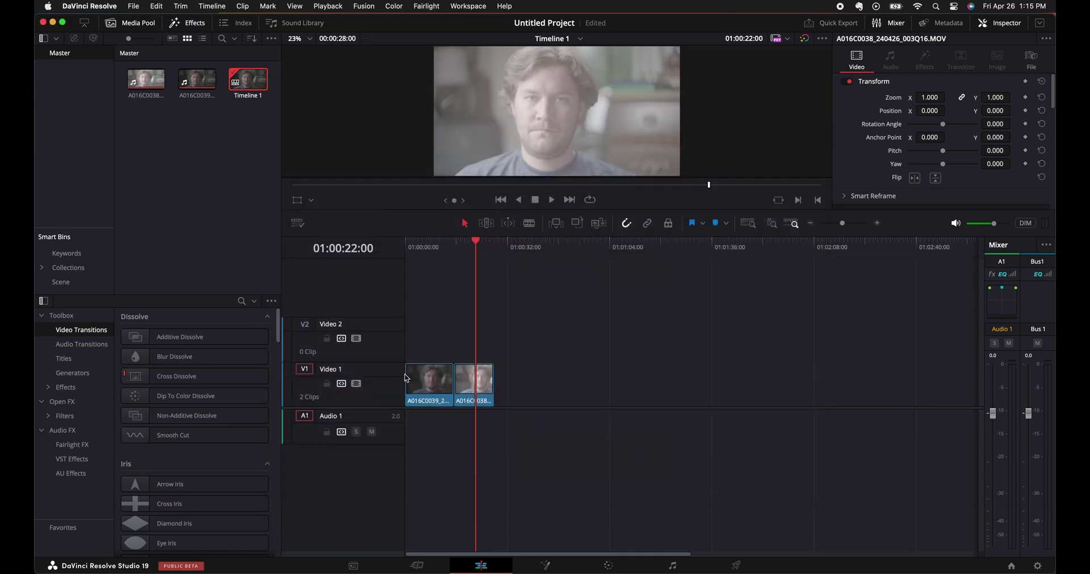
Add a Color Space Transform to clip 01's node 01 with input DJI D-Gamut / DJI D-Log.
click(609, 567)
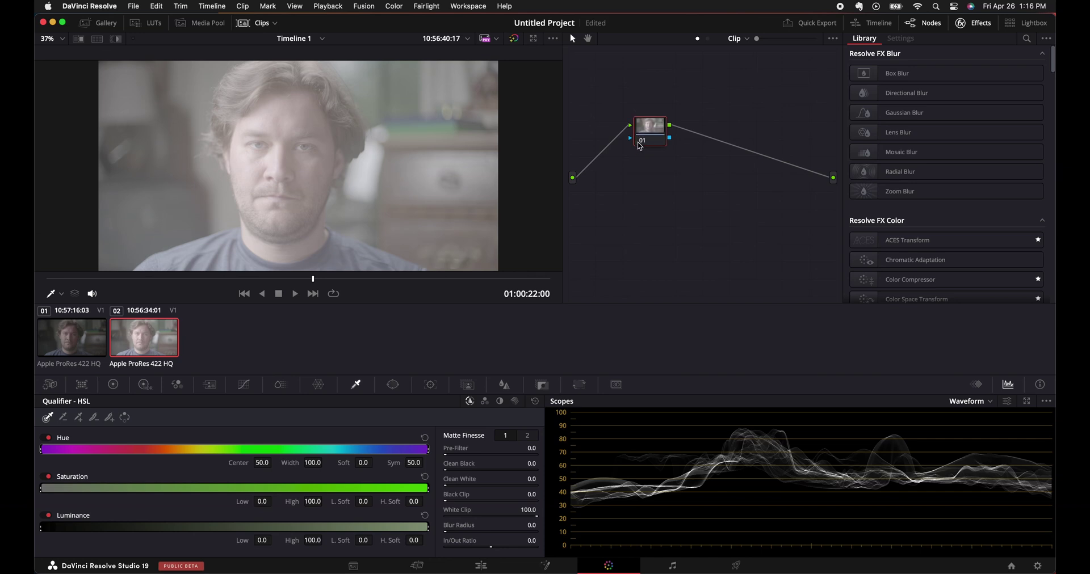
click(101, 343)
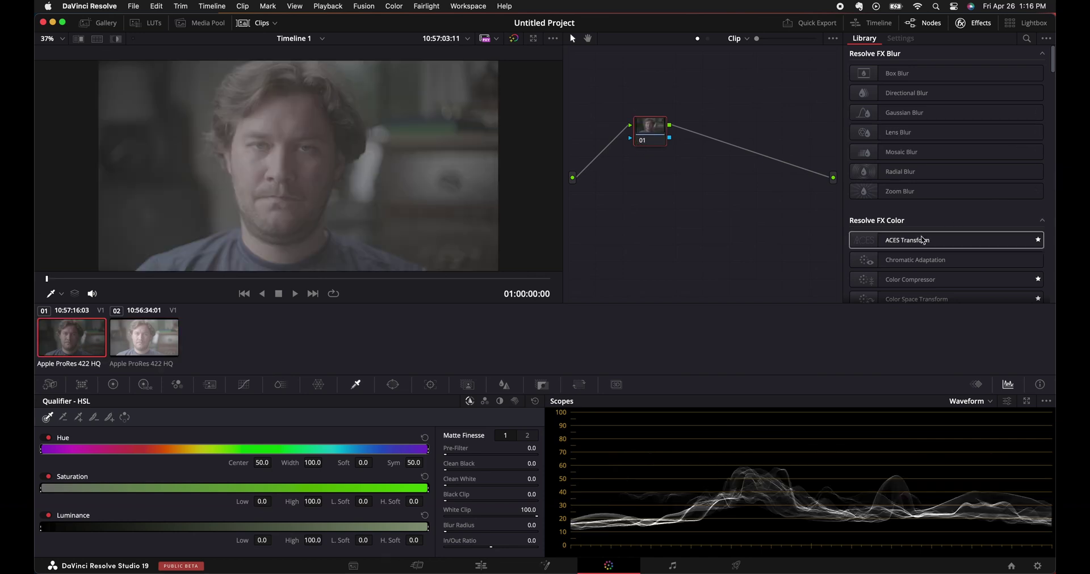
drag(931, 298, 636, 117)
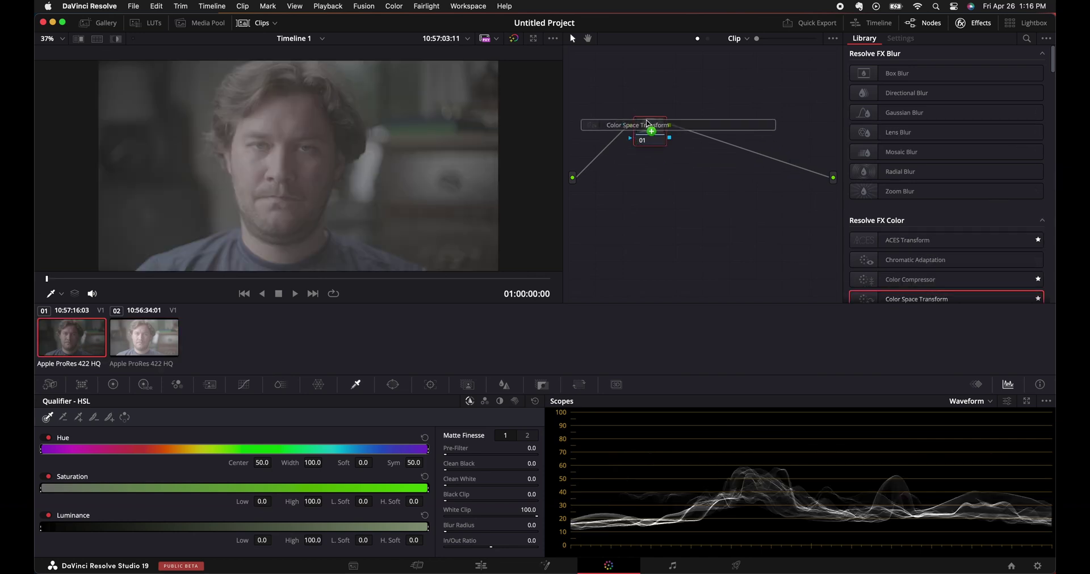
click(982, 87)
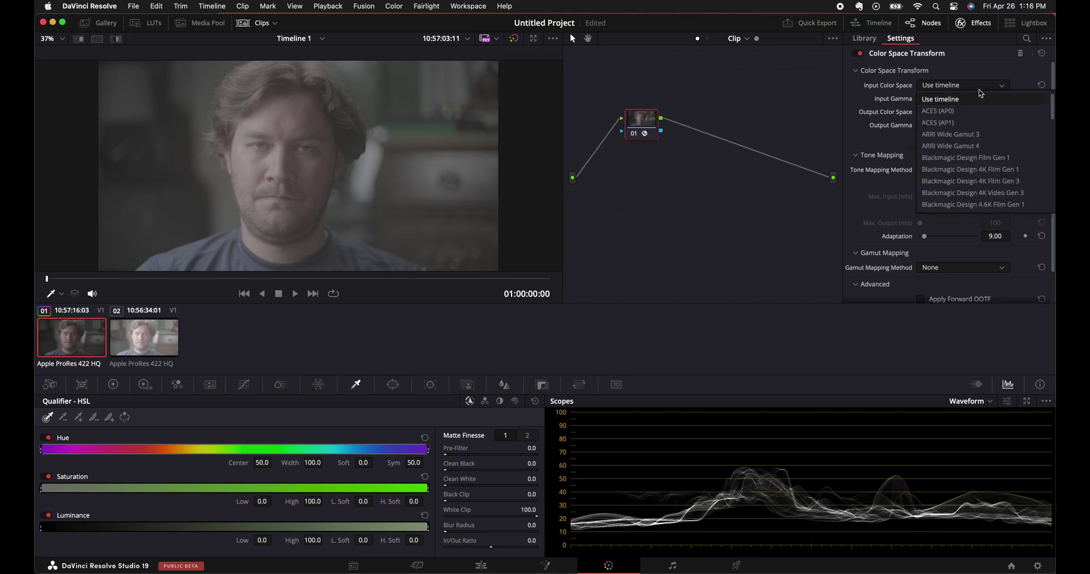
scroll(979, 160, down, 5)
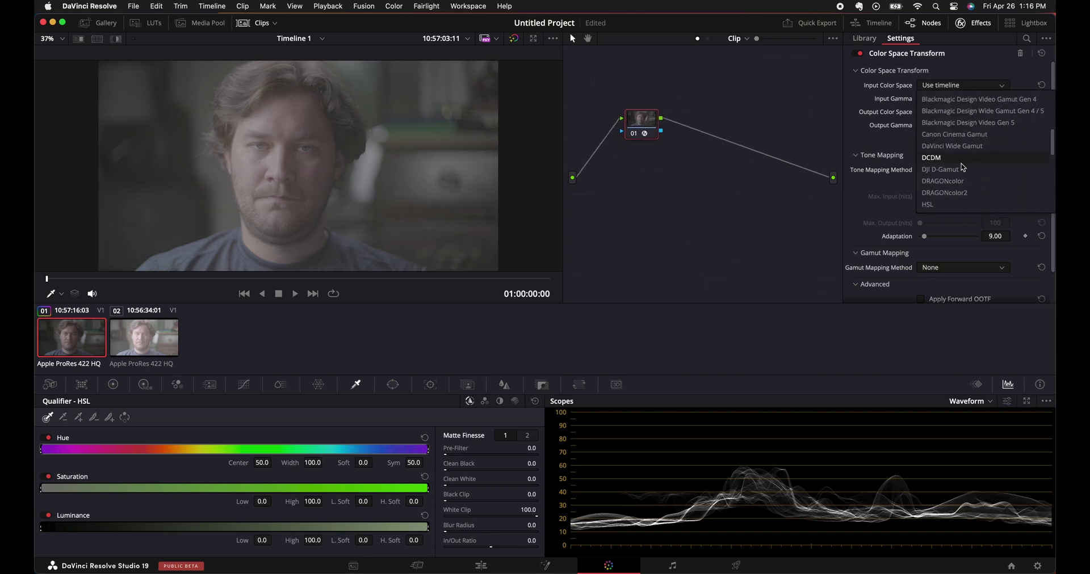
click(959, 169)
click(945, 100)
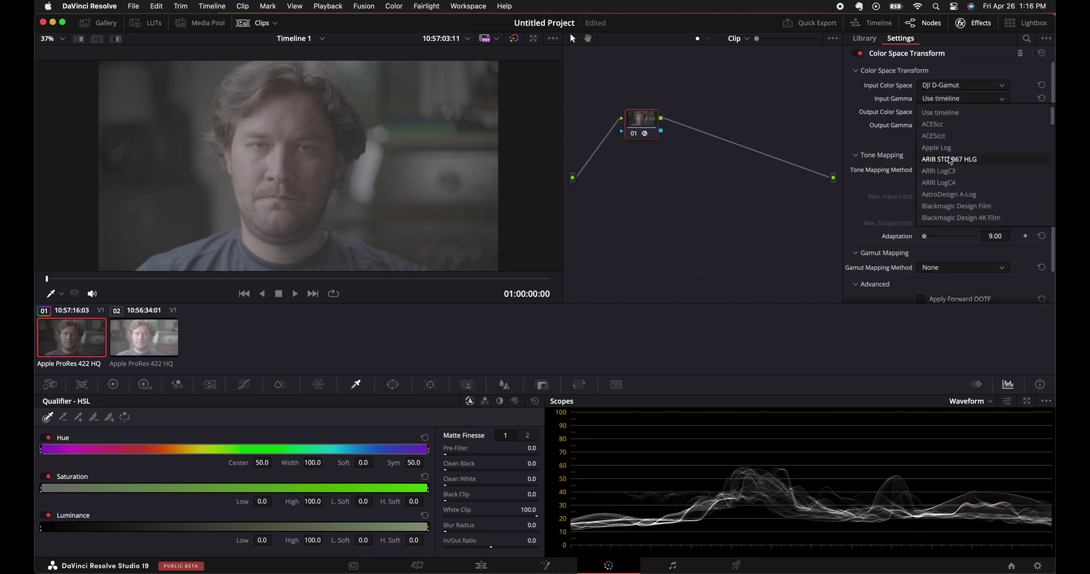
scroll(950, 160, down, 5)
scroll(950, 160, down, 3)
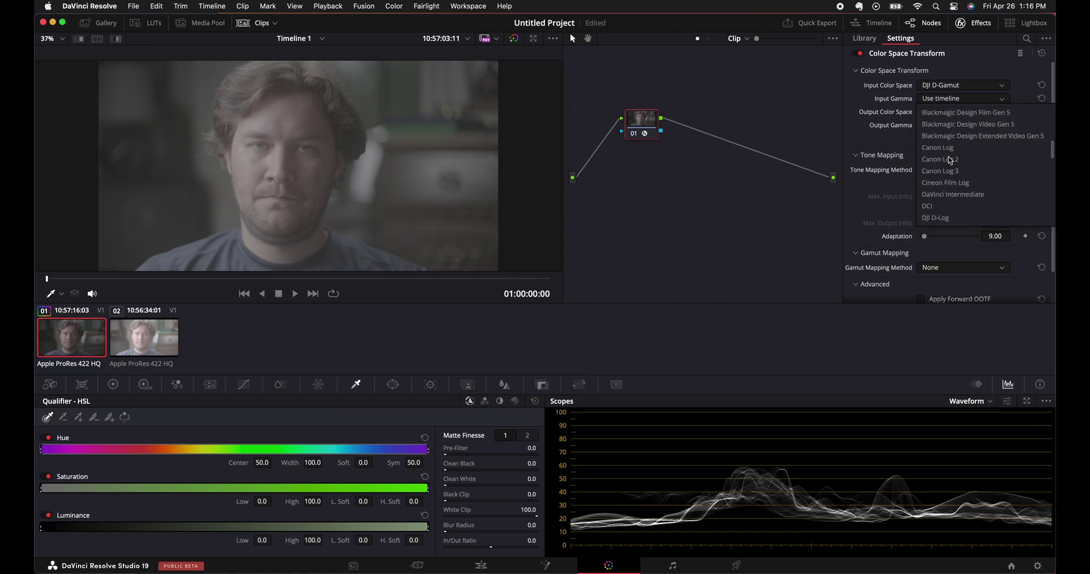
click(943, 212)
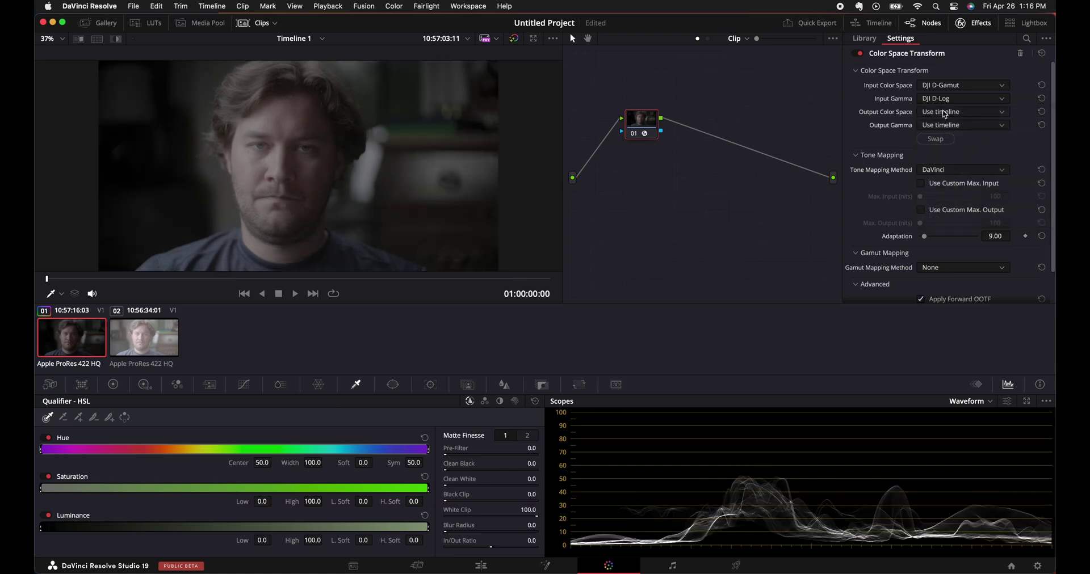
Set the transform's output to DaVinci Wide Gamut / DaVinci Intermediate and add a serial node.
click(944, 111)
scroll(959, 203, down, 5)
scroll(958, 202, down, 2)
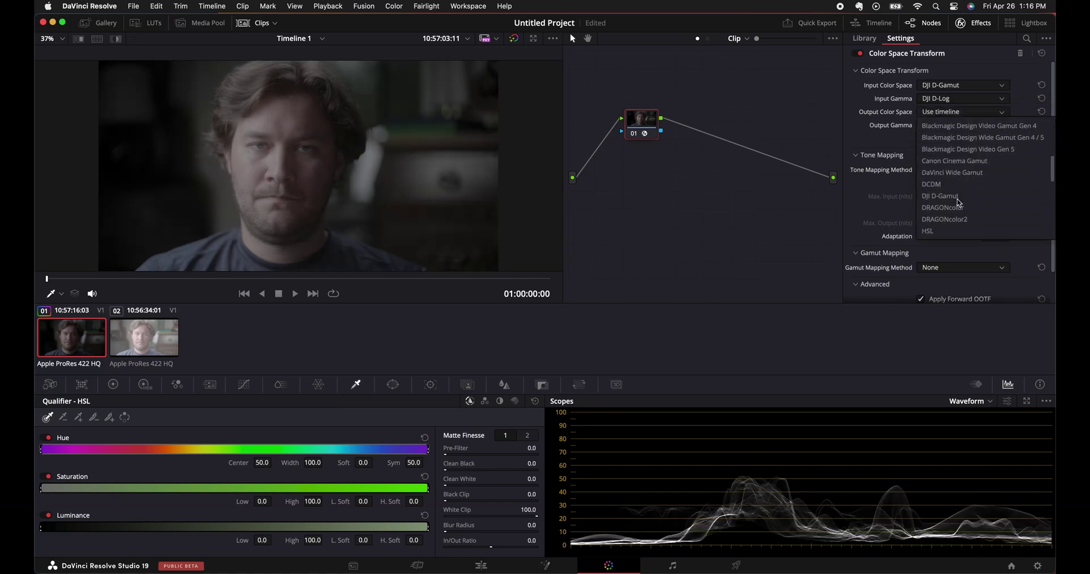
click(951, 173)
click(954, 126)
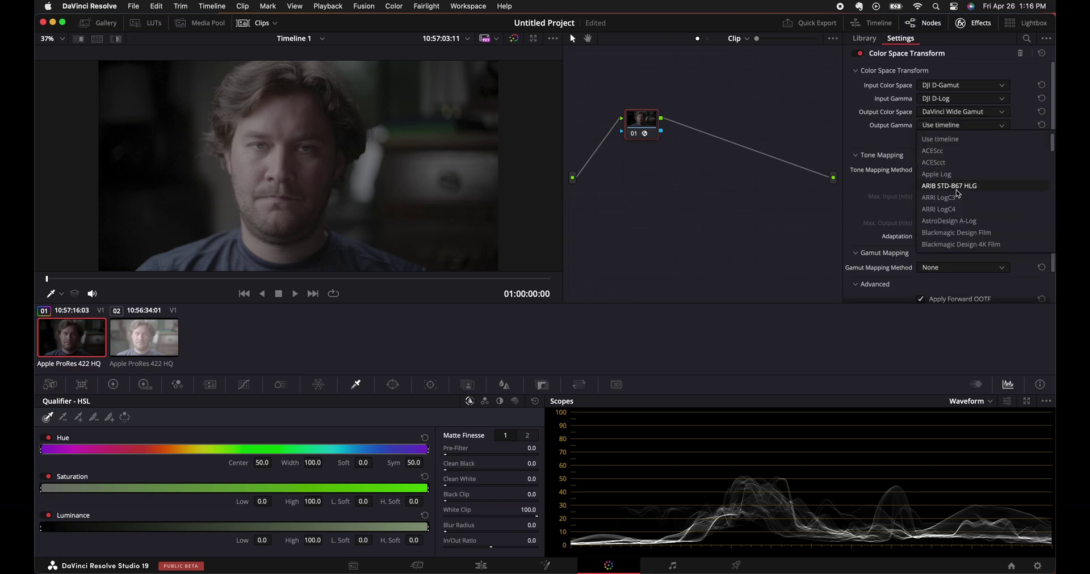
scroll(958, 208, down, 5)
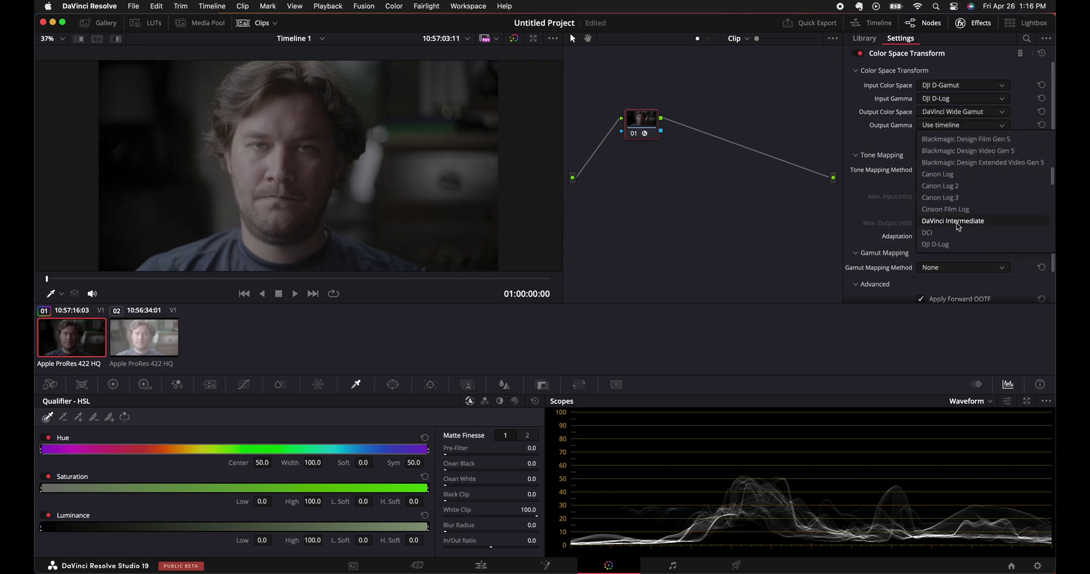
click(954, 220)
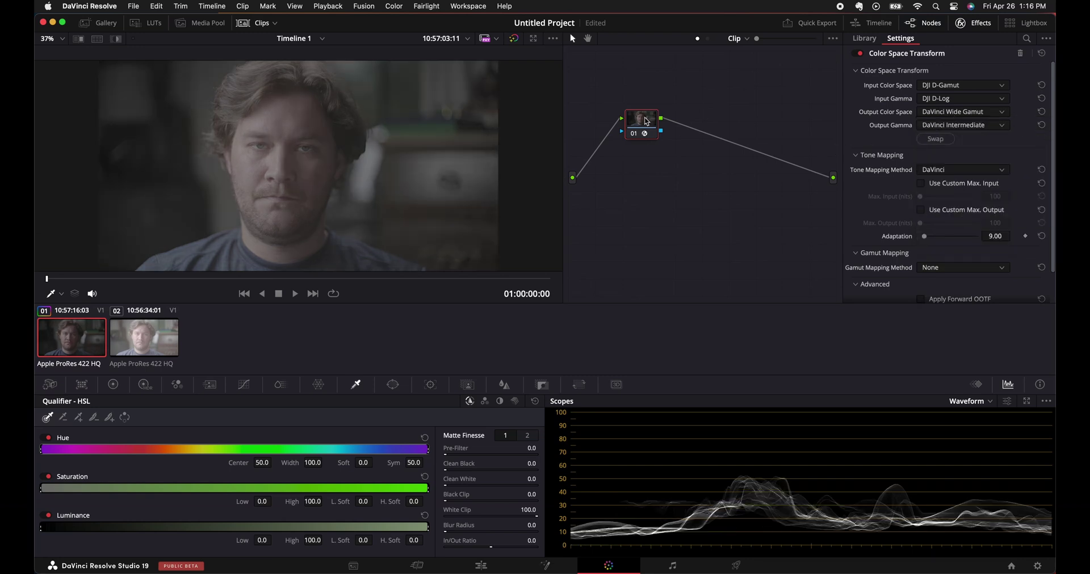
drag(647, 121, 640, 120)
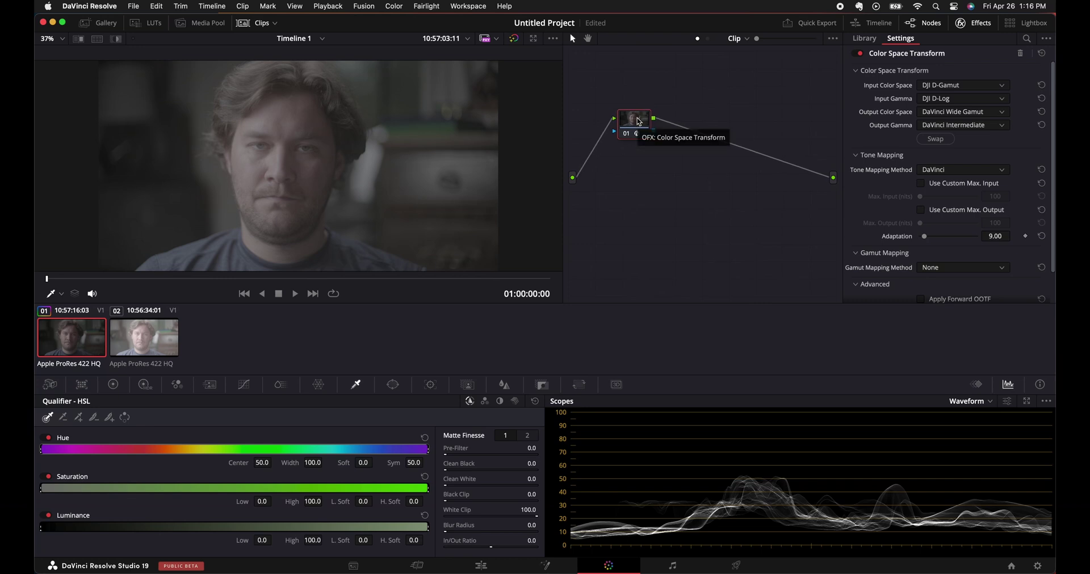
key(alt+s)
key(alt+s)
key(alt+s)
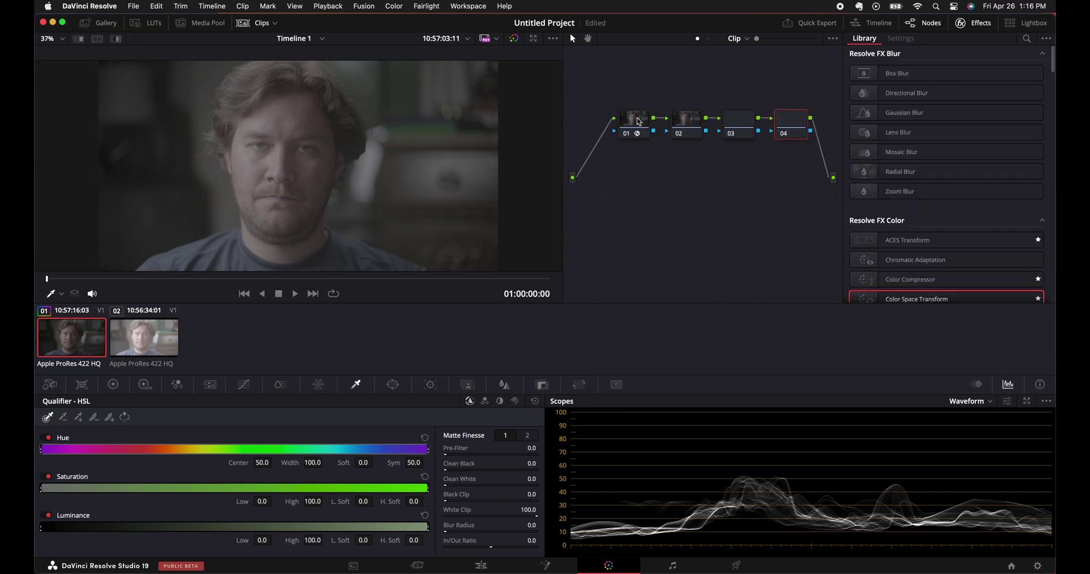
Add more serial nodes and arrange nodes 05 and 06 in the graph.
key(shift+s)
key(alt+s)
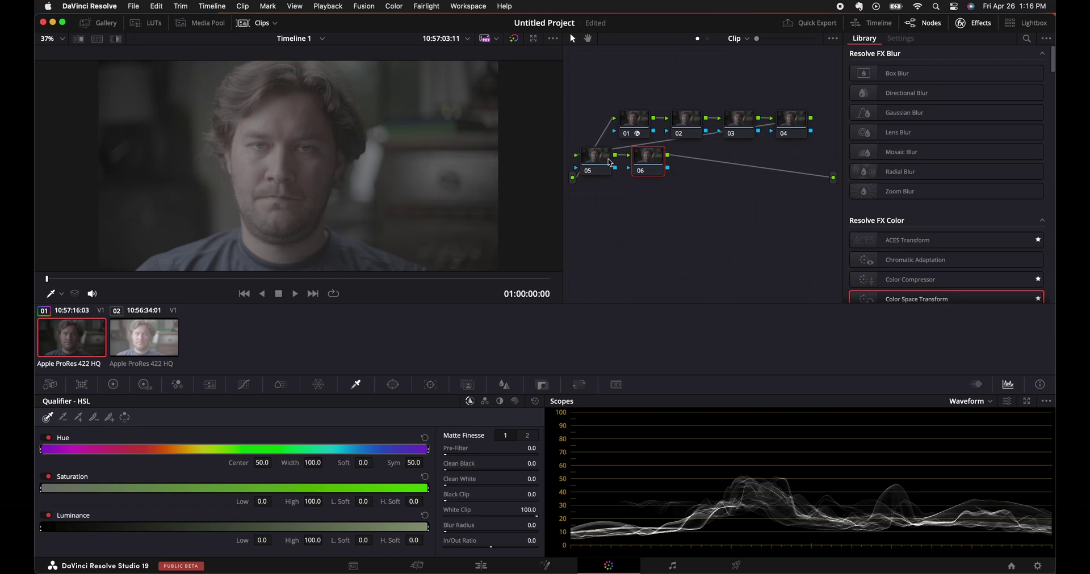
drag(654, 170, 811, 239)
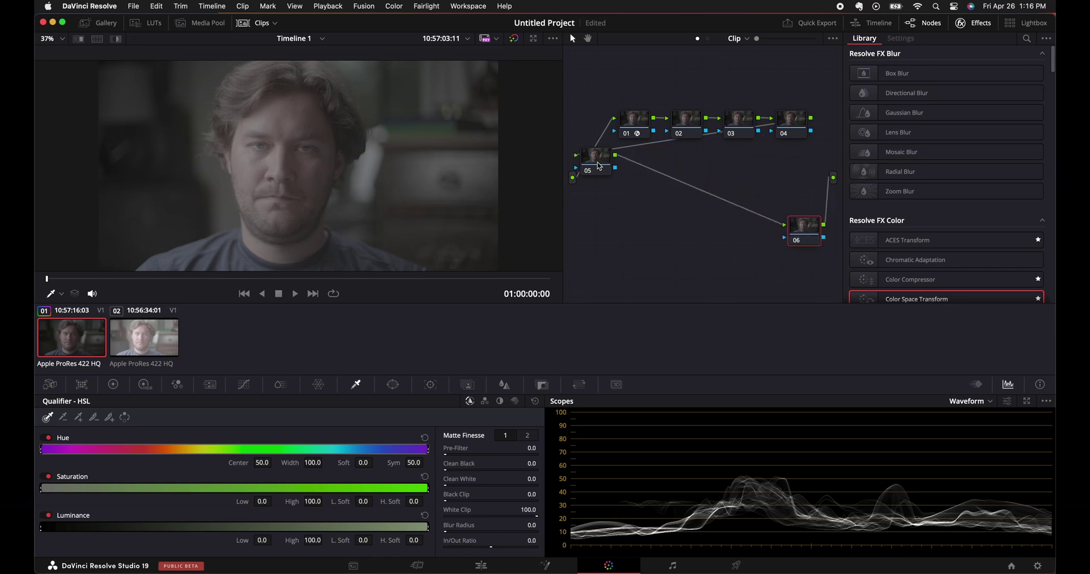
drag(593, 160, 638, 191)
drag(810, 233, 770, 208)
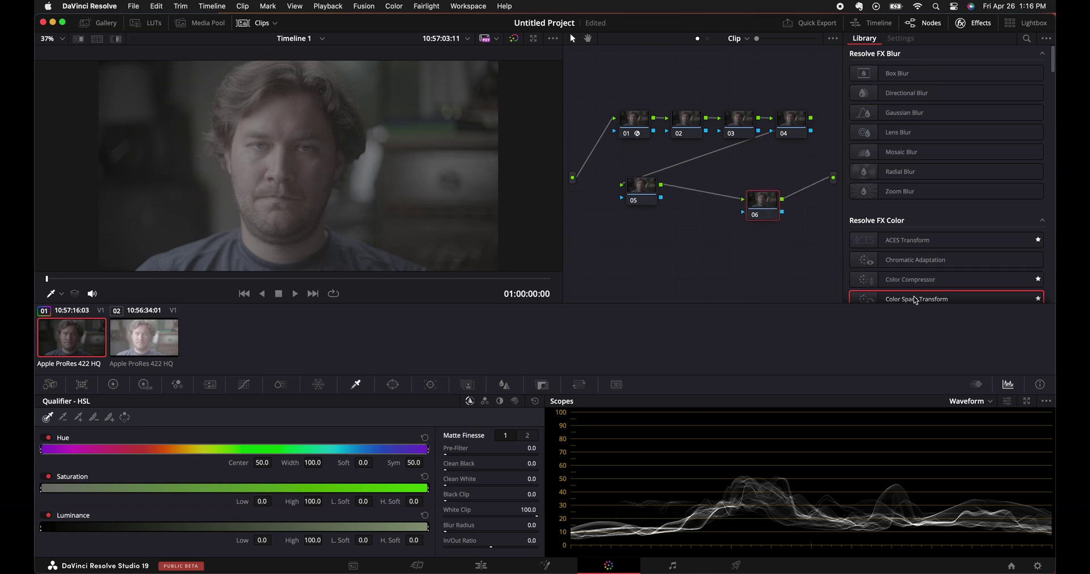
Copy node 01's Color Space Transform onto node 06.
drag(915, 299, 780, 203)
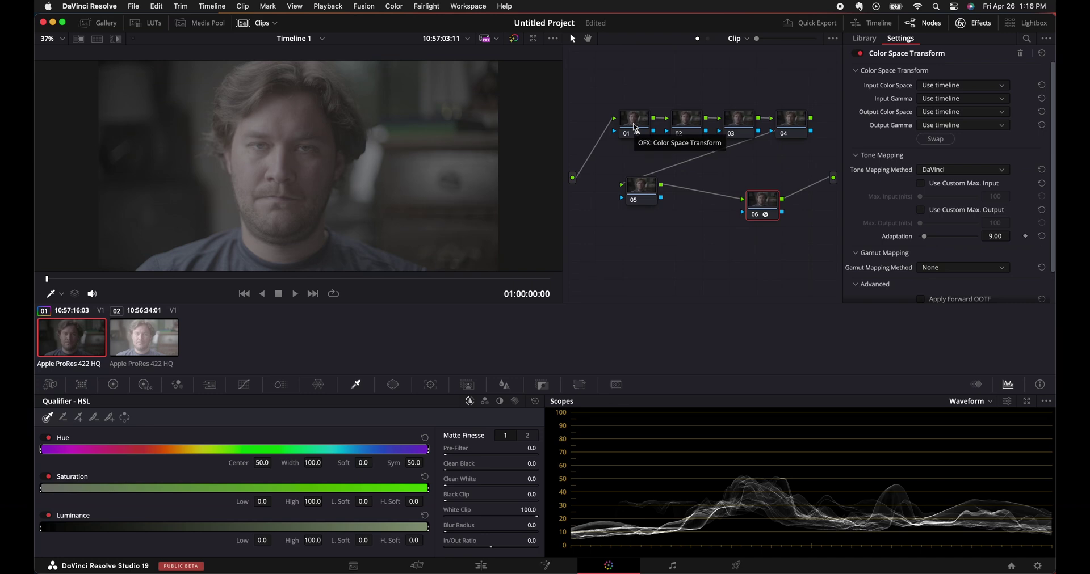
drag(635, 128, 634, 112)
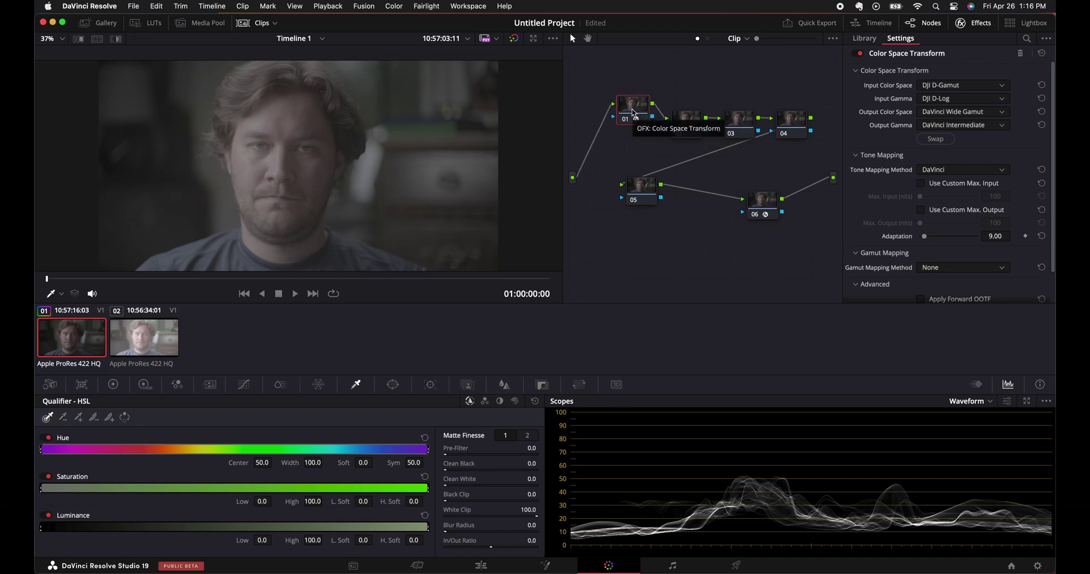
drag(633, 113, 770, 212)
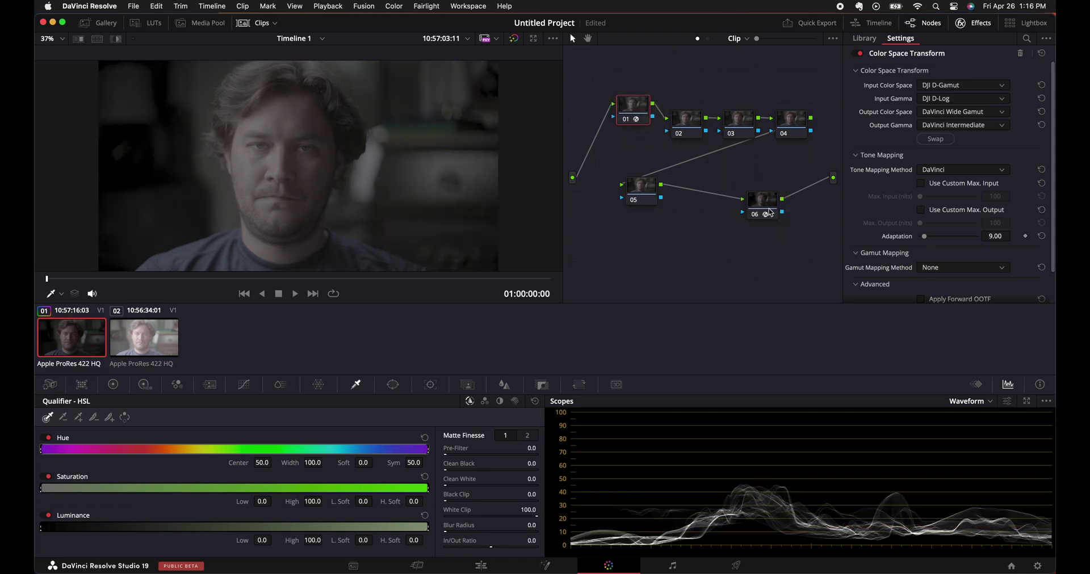
click(766, 207)
Swap node 06's color spaces and set output to Rec.709 with Rec.709-A gamma.
click(935, 139)
click(945, 112)
scroll(959, 186, down, 3)
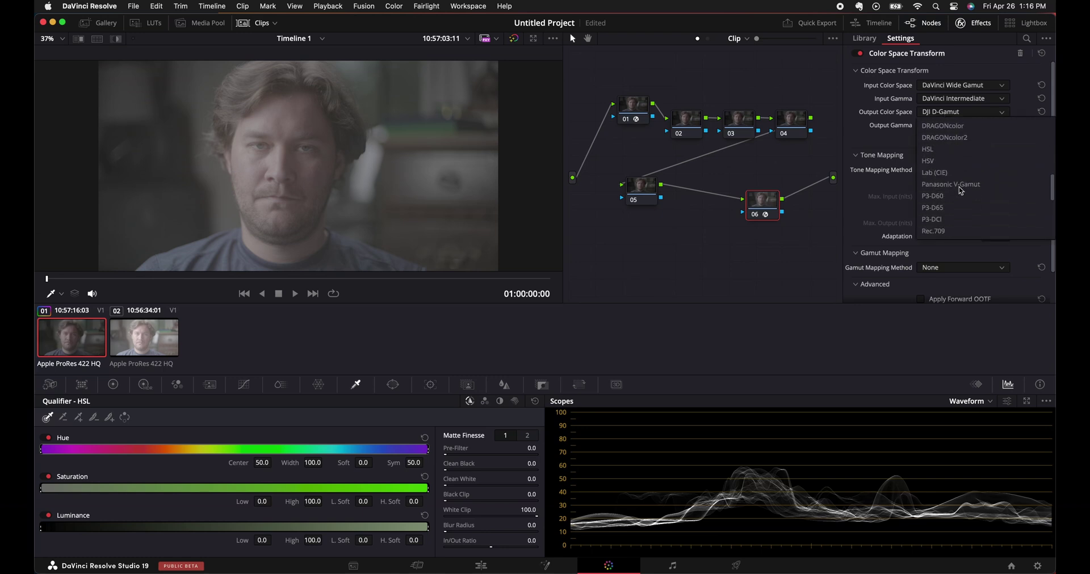
click(948, 230)
click(939, 126)
scroll(941, 188, down, 5)
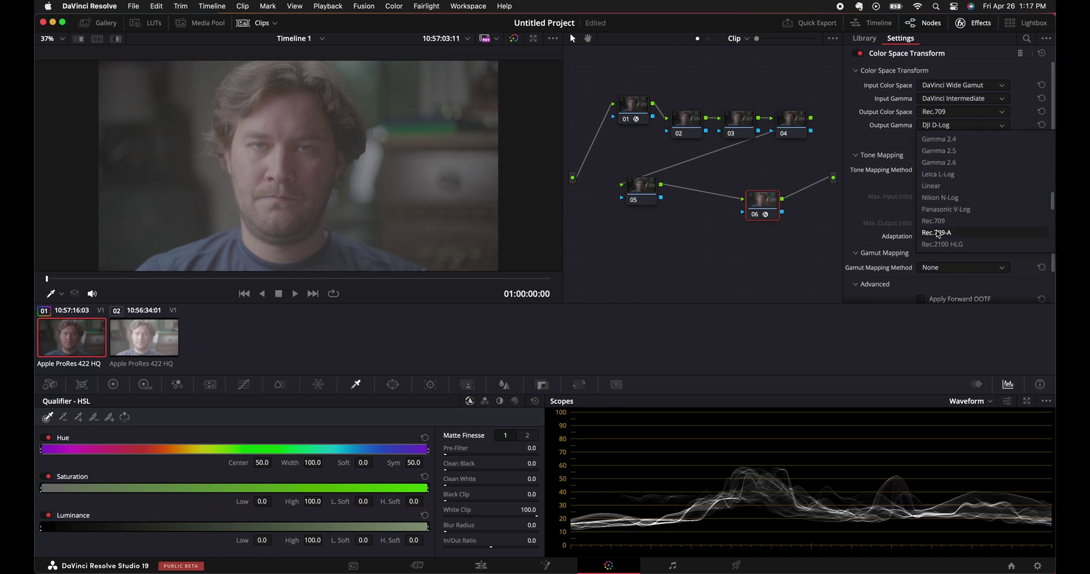
click(937, 238)
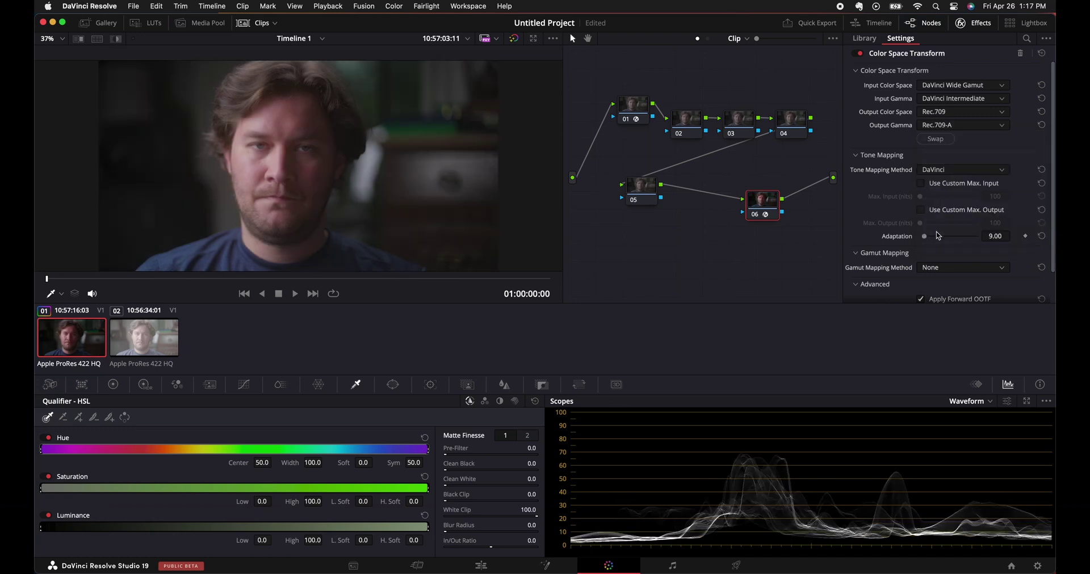
drag(764, 204, 781, 200)
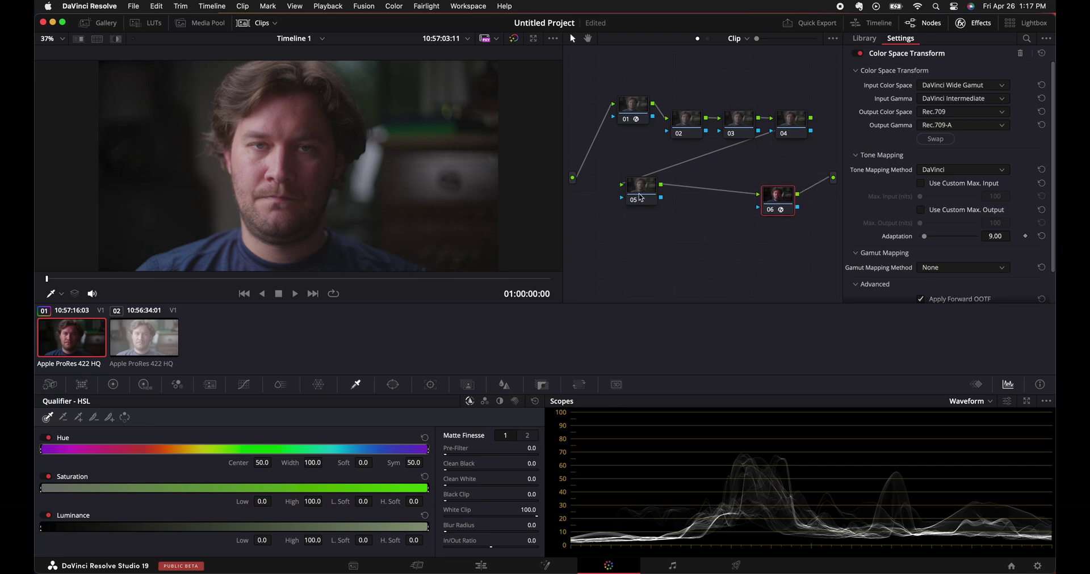
Apply Filmbox to node 05 with source DaVinci Wide Gamut Intermediate.
drag(640, 197, 677, 200)
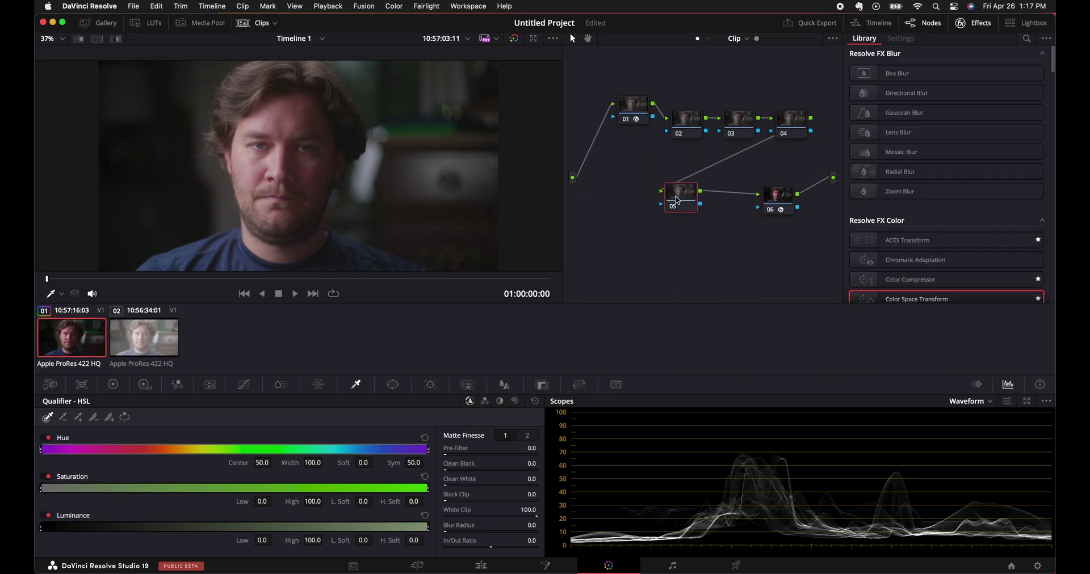
scroll(912, 261, down, 20)
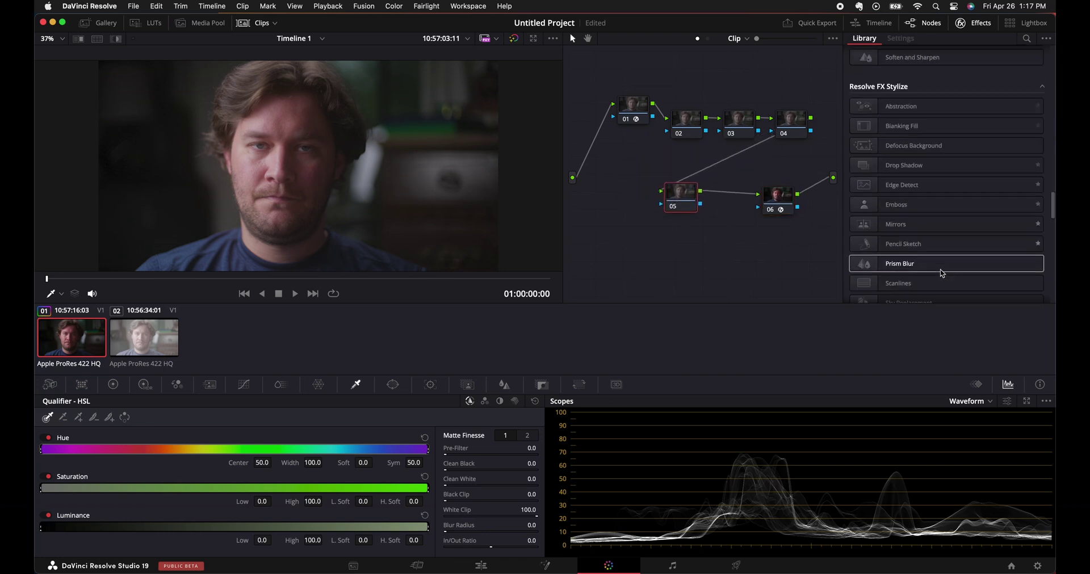
drag(908, 245, 682, 194)
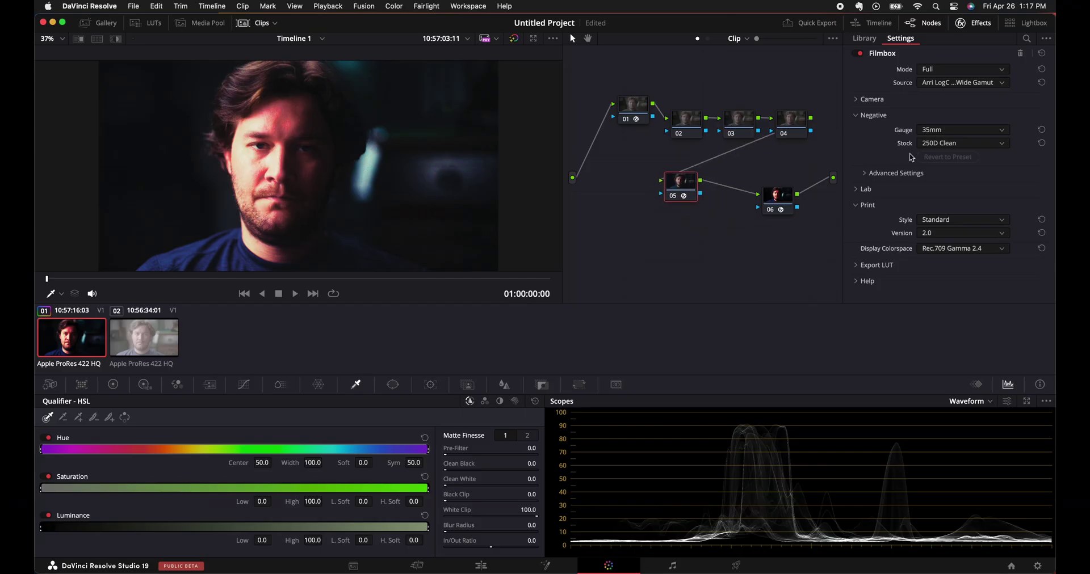
click(940, 83)
scroll(940, 130, down, 3)
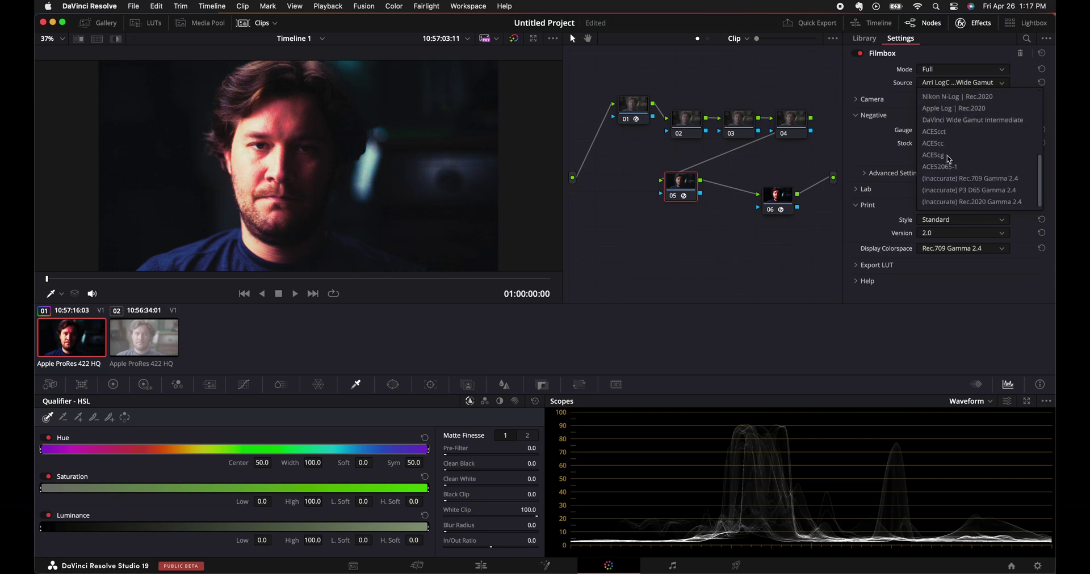
click(947, 121)
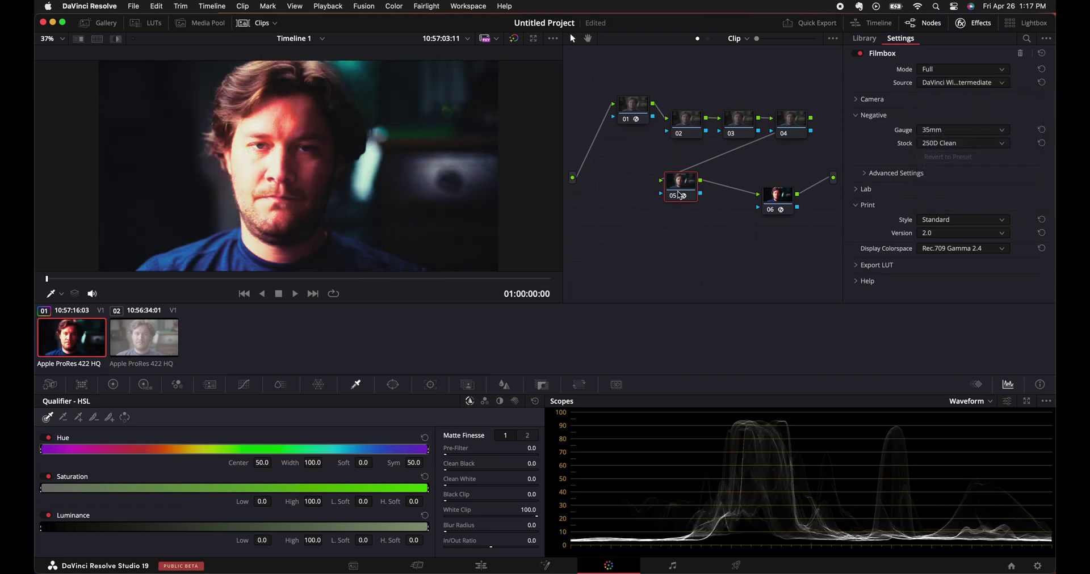
drag(680, 195, 692, 209)
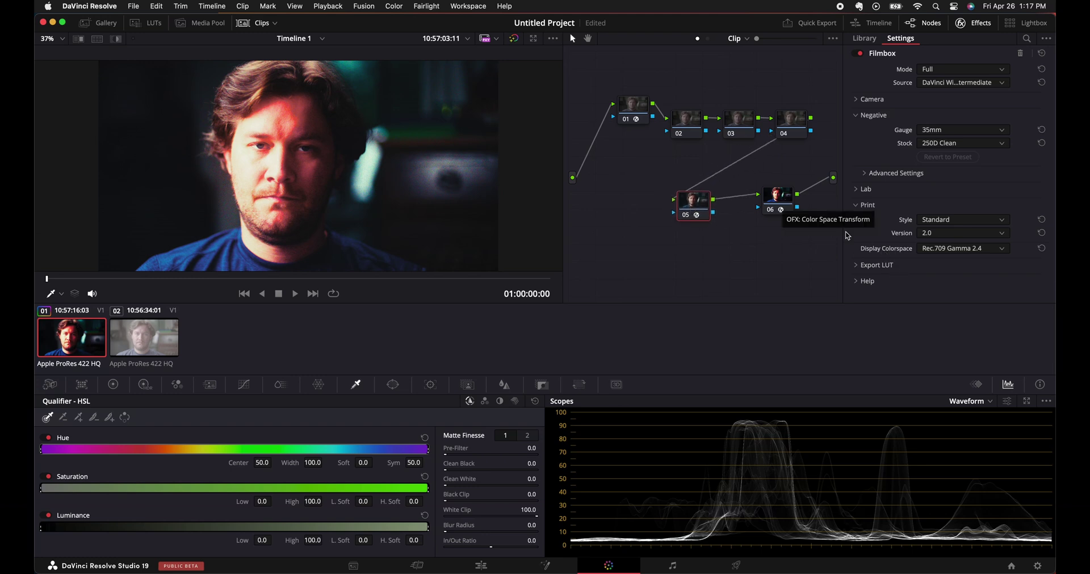
Set Filmbox display colorspace to RCM SDR and print style to Extended.
click(937, 249)
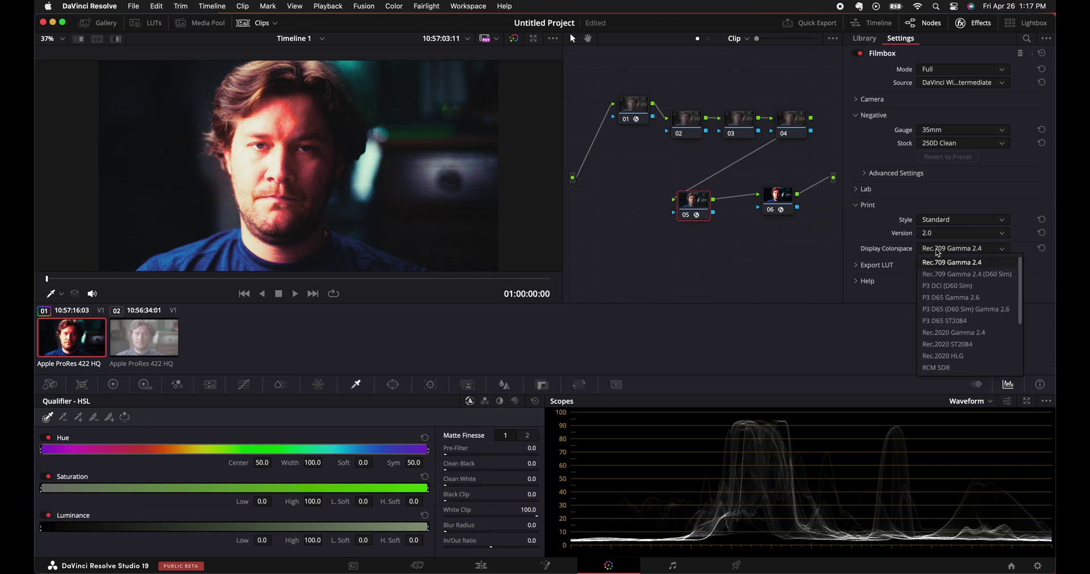
click(947, 368)
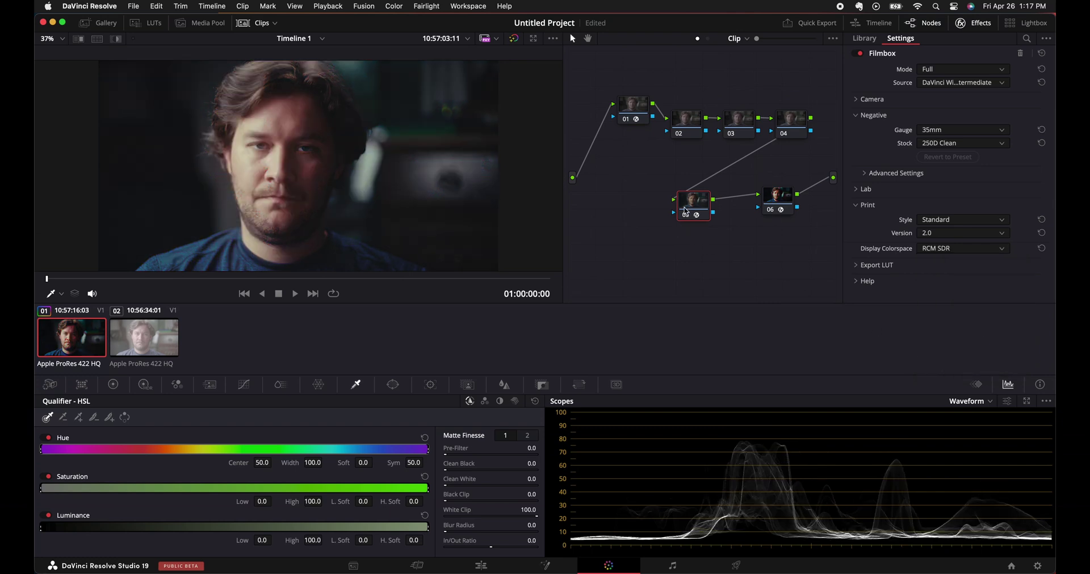
drag(687, 208, 698, 202)
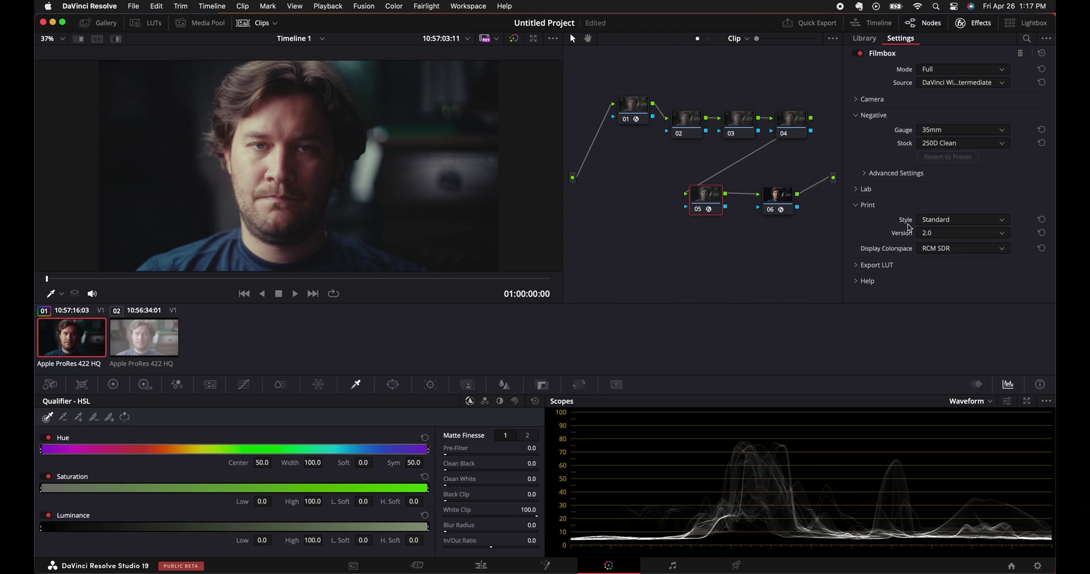
click(933, 221)
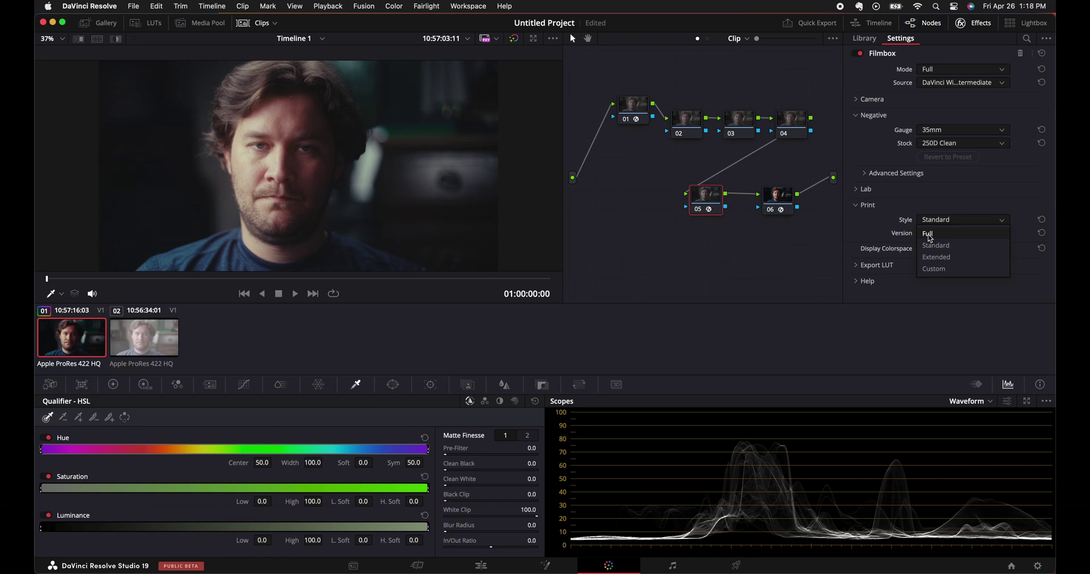
click(935, 258)
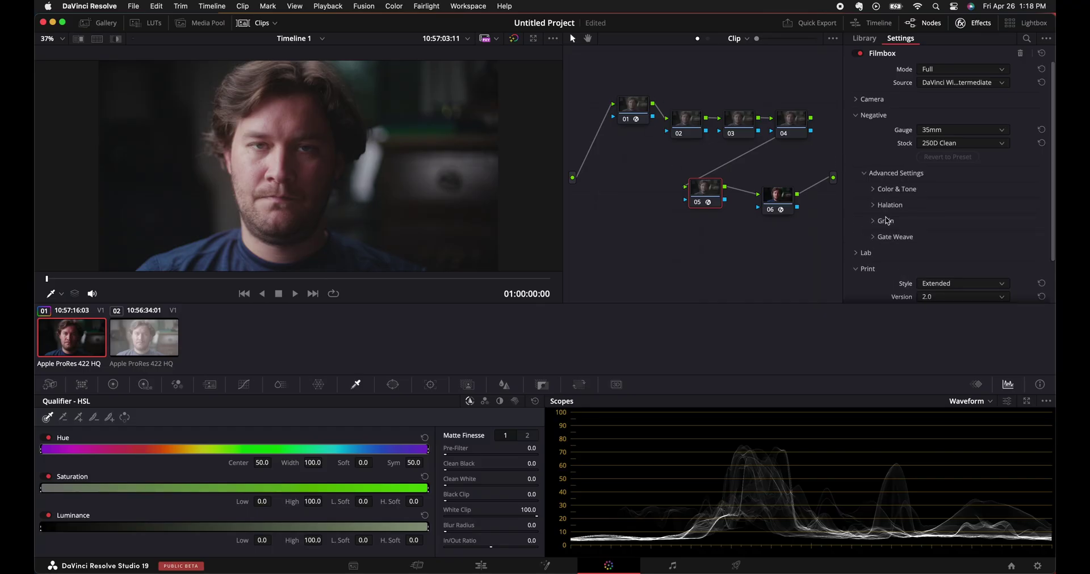
Disable Filmbox grain in the advanced settings.
click(889, 222)
scroll(890, 222, down, 2)
click(919, 187)
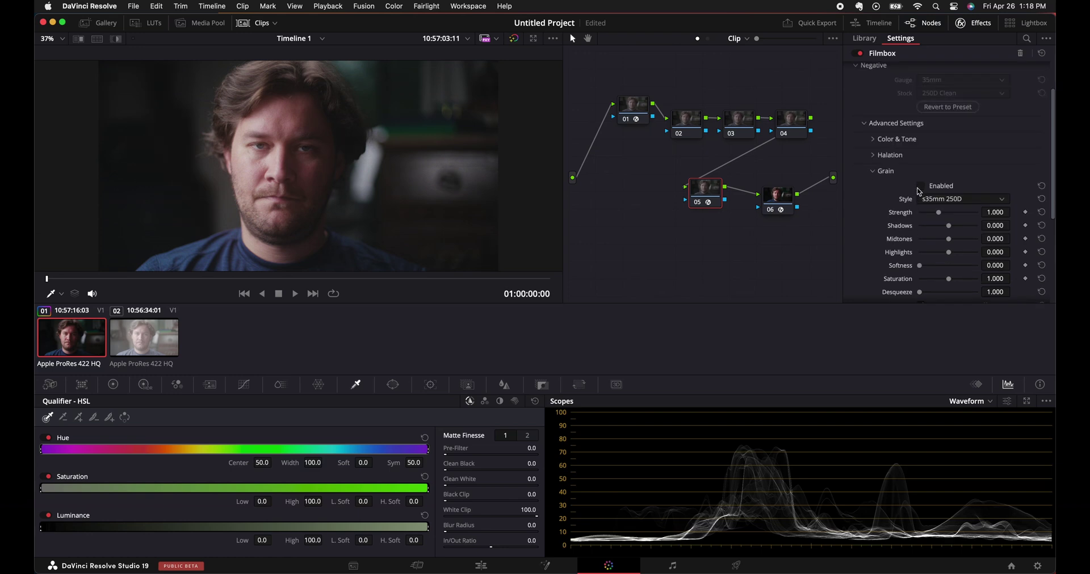
click(907, 157)
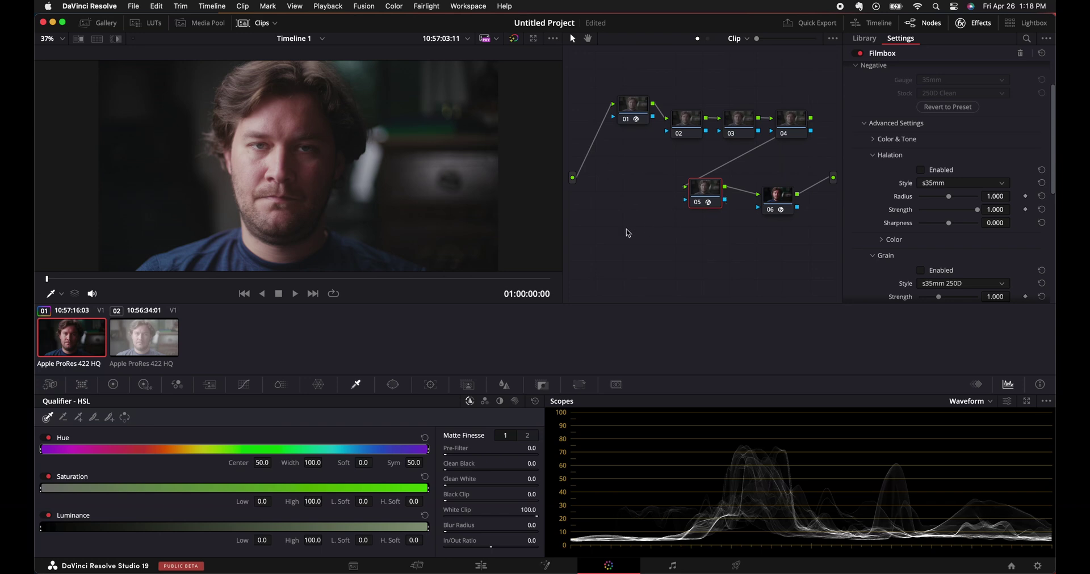
key(alt+f)
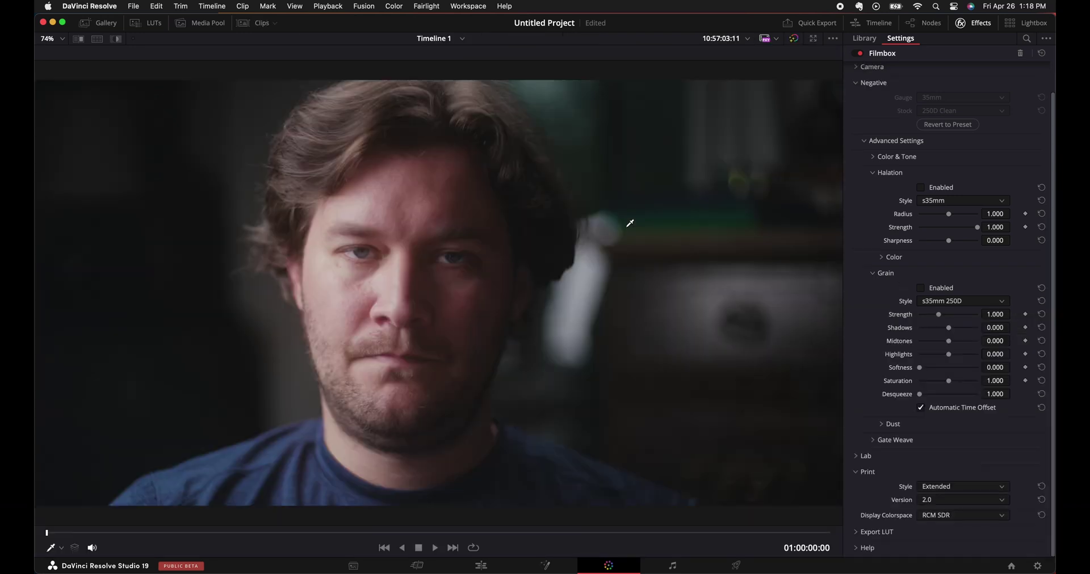
scroll(524, 389, up, 10)
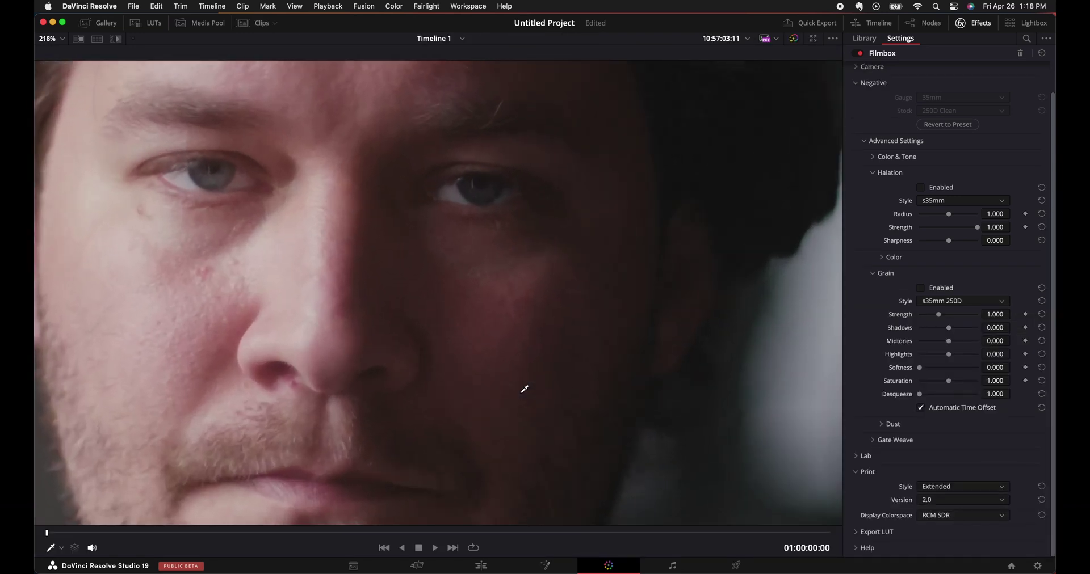
scroll(524, 389, up, 10)
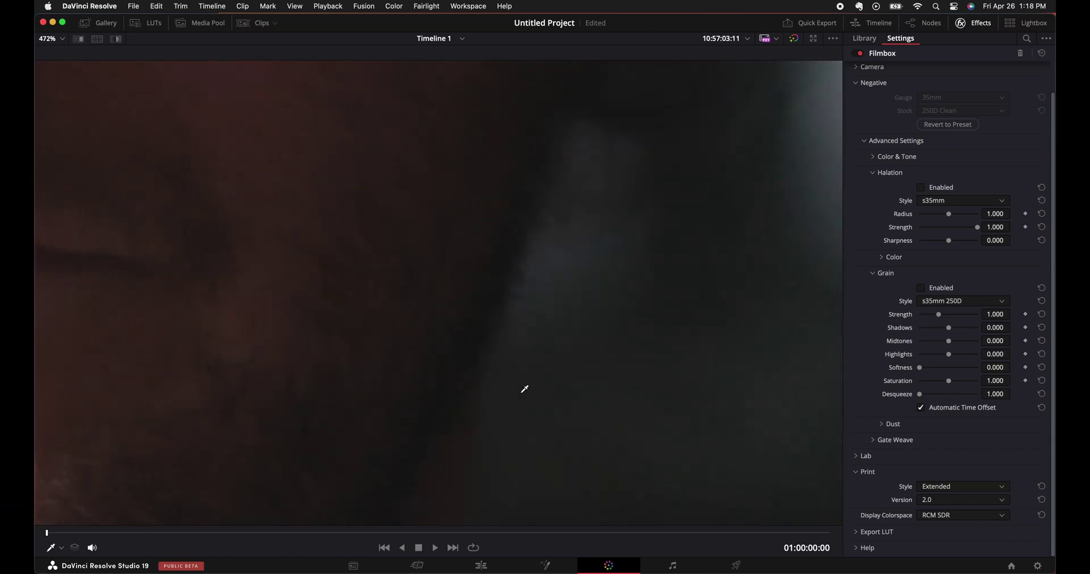
scroll(525, 389, up, 5)
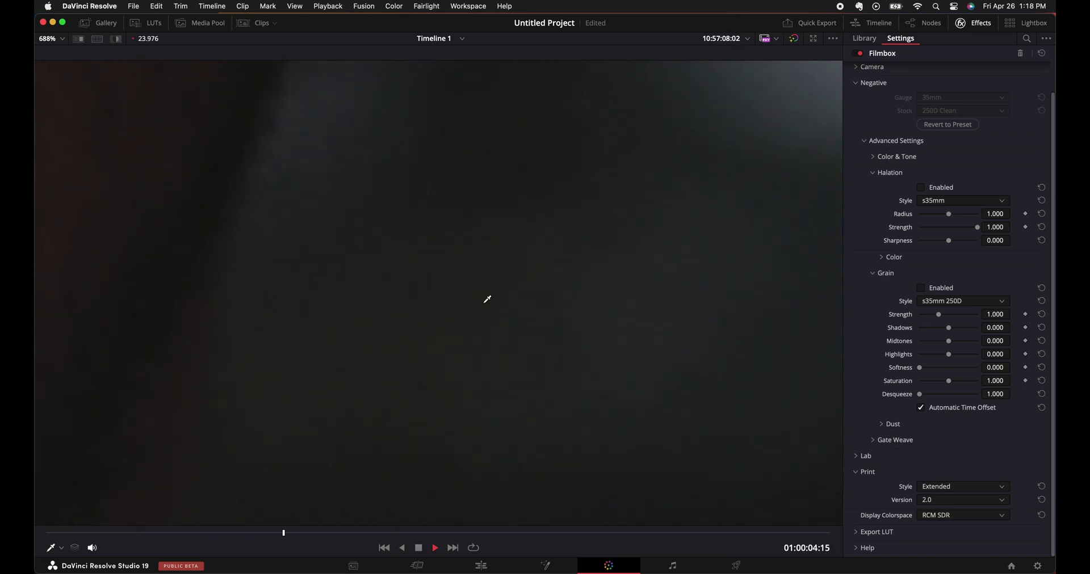
key(space)
key(shift+z)
key(space)
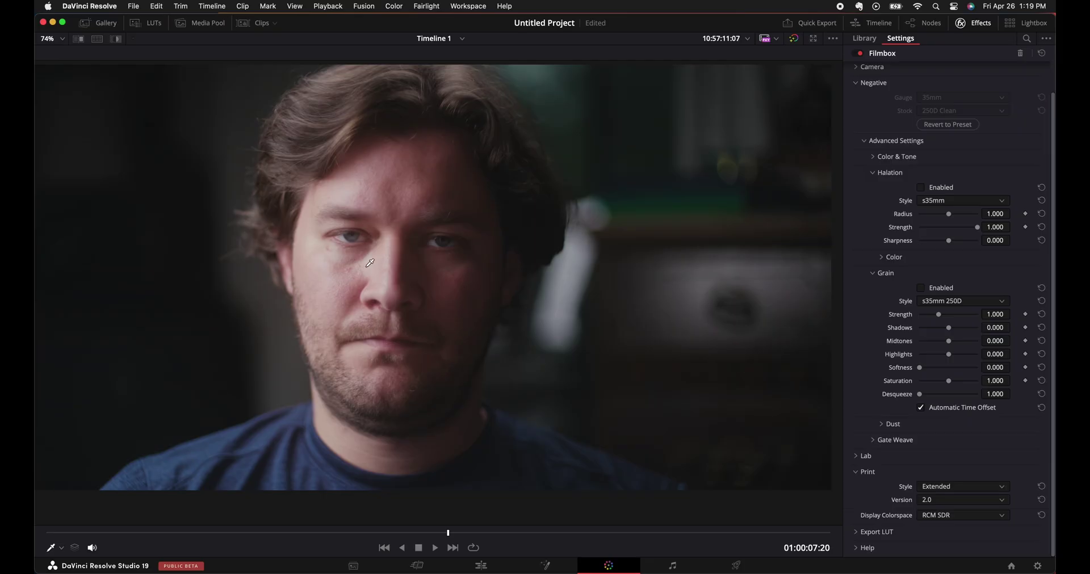
key(alt+f)
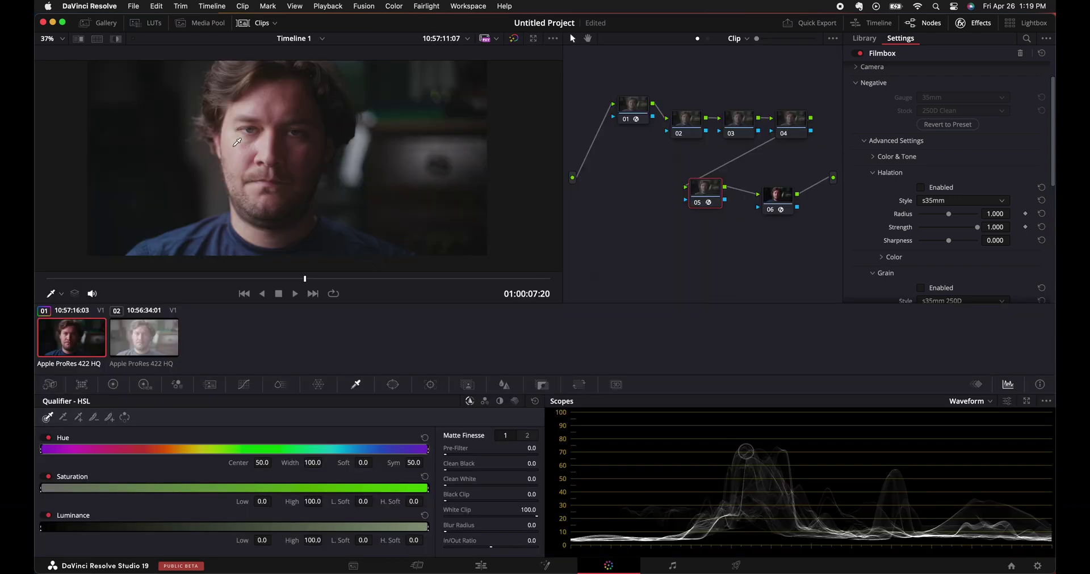
Apply clip 01's grade onto clip 02 via Apply Grade.
click(136, 342)
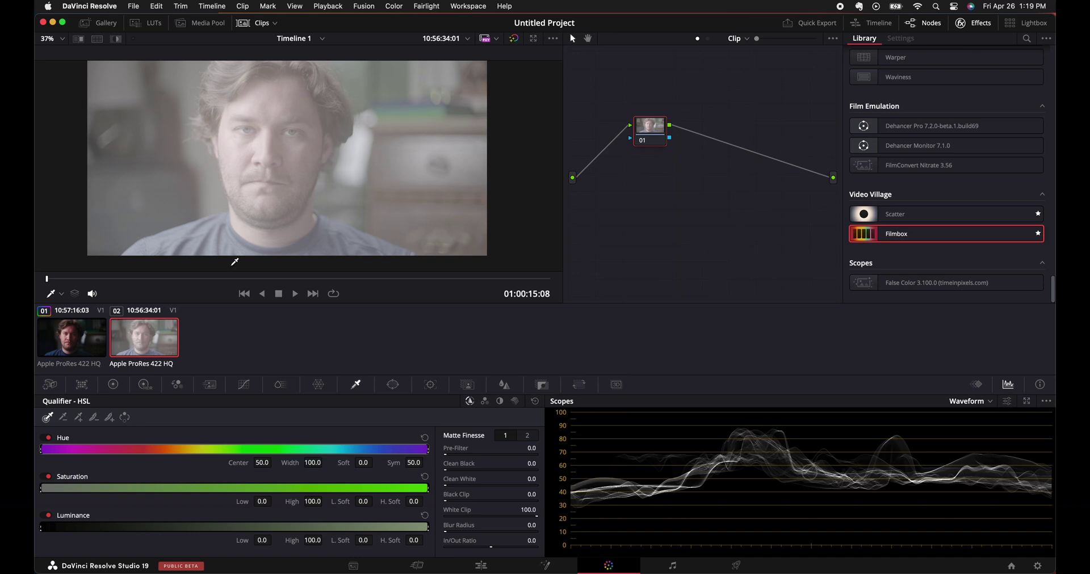
click(62, 336)
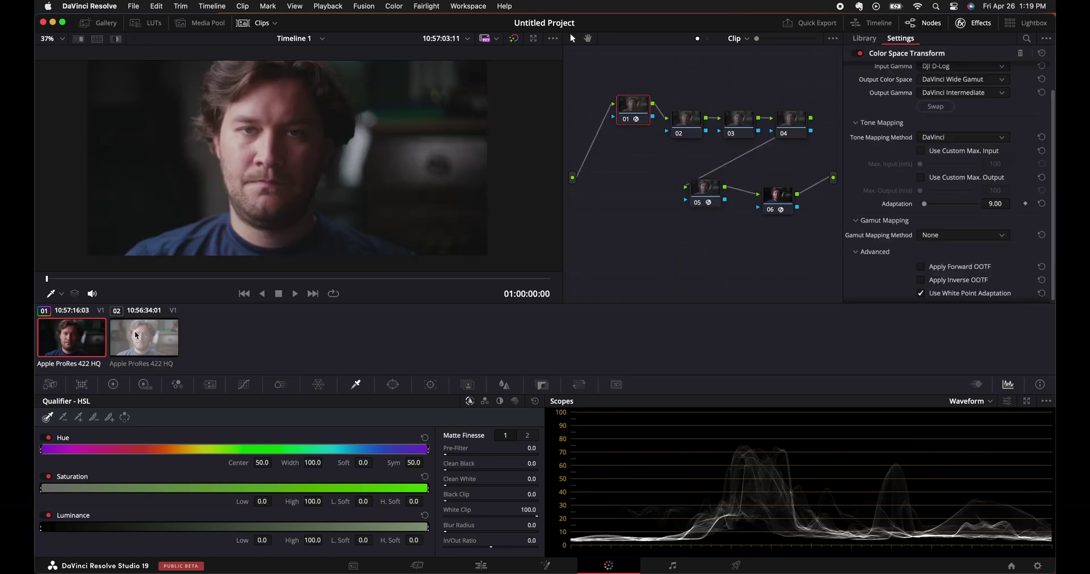
super+click(163, 335)
right_click(77, 336)
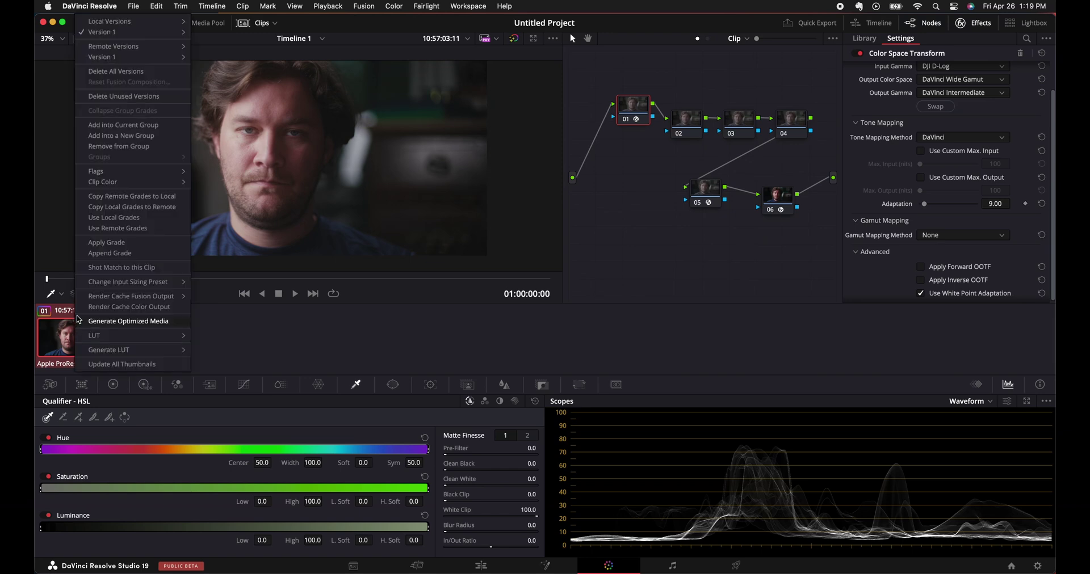
click(102, 241)
Check clip 02's copied node tree, then reload clip 01 in the viewer.
click(130, 344)
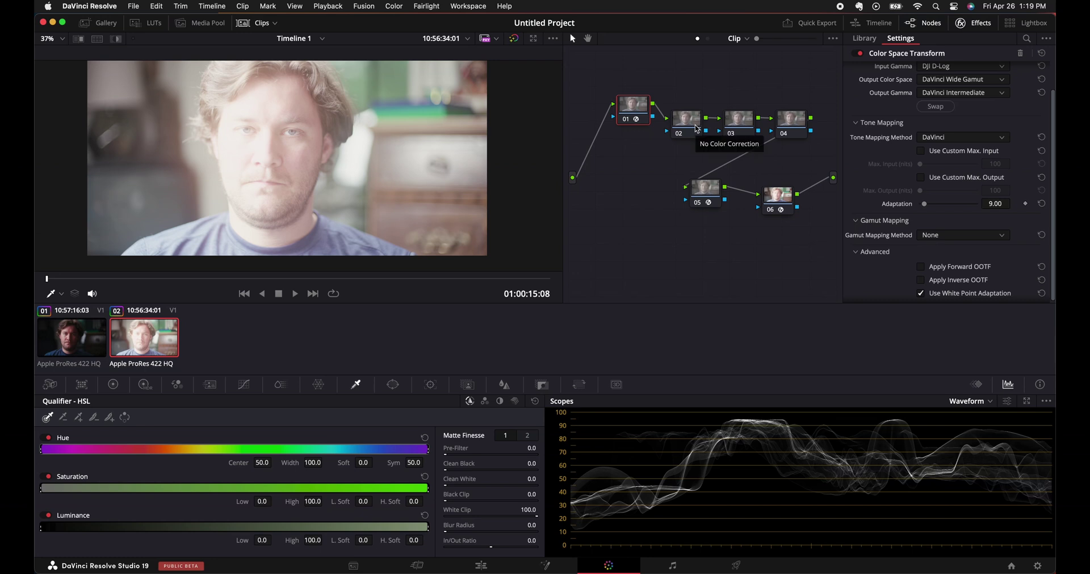
drag(697, 128, 684, 139)
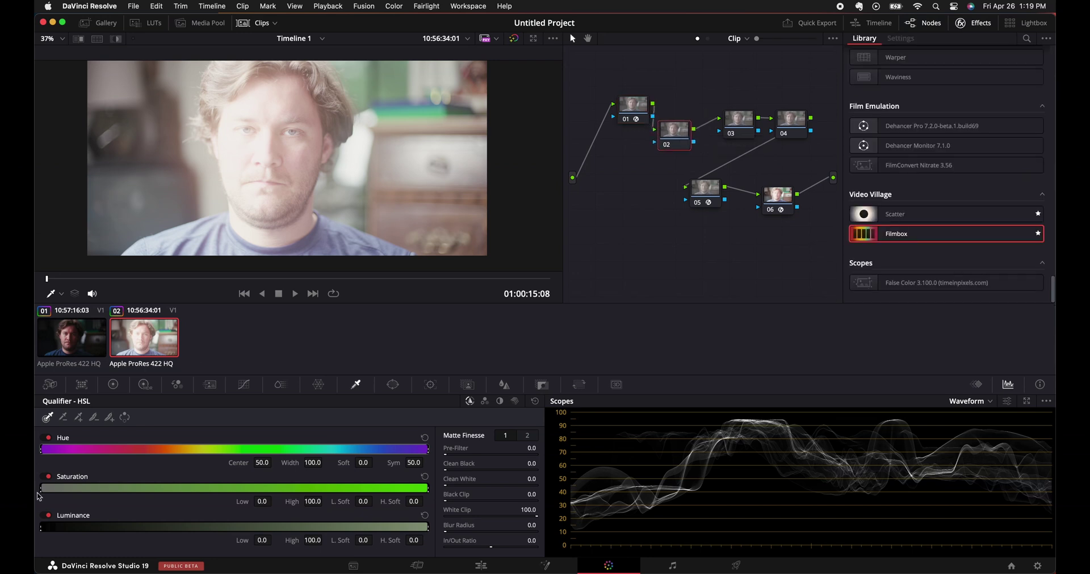
click(80, 336)
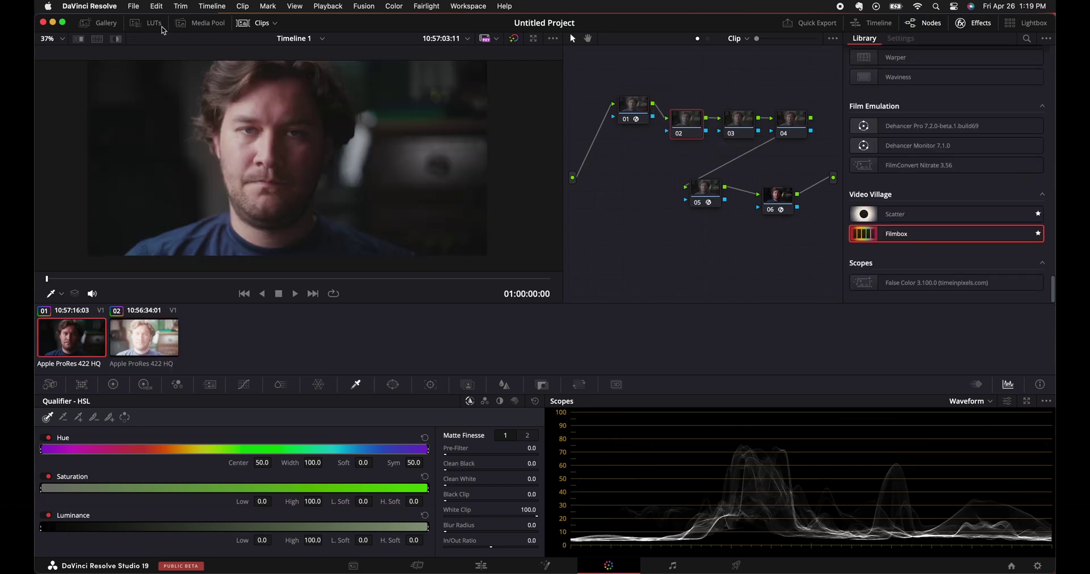
Grab still 1.1.1 of clip 01's grade into the Gallery.
click(101, 23)
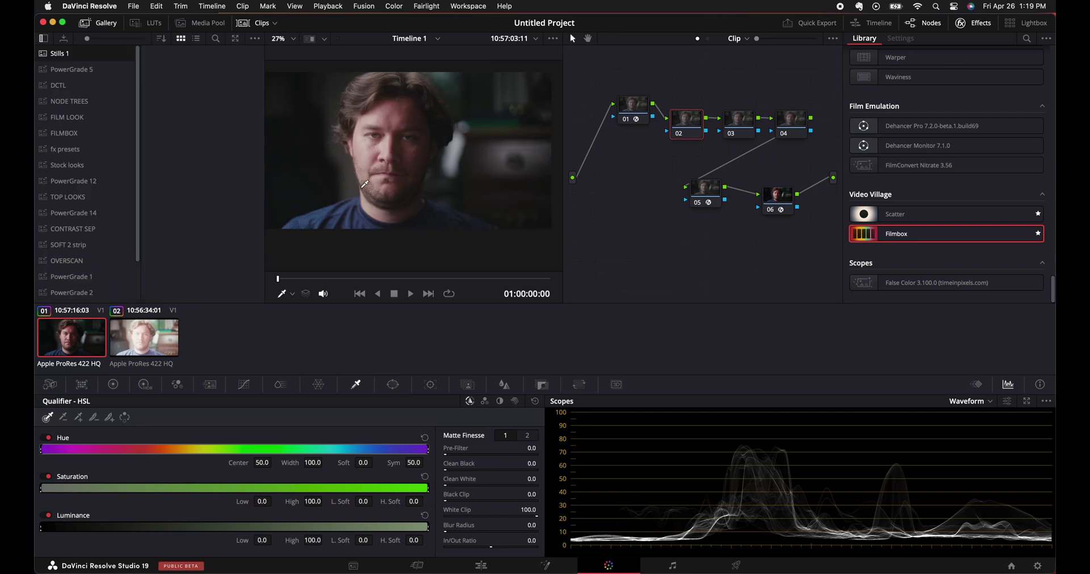
right_click(400, 142)
click(420, 153)
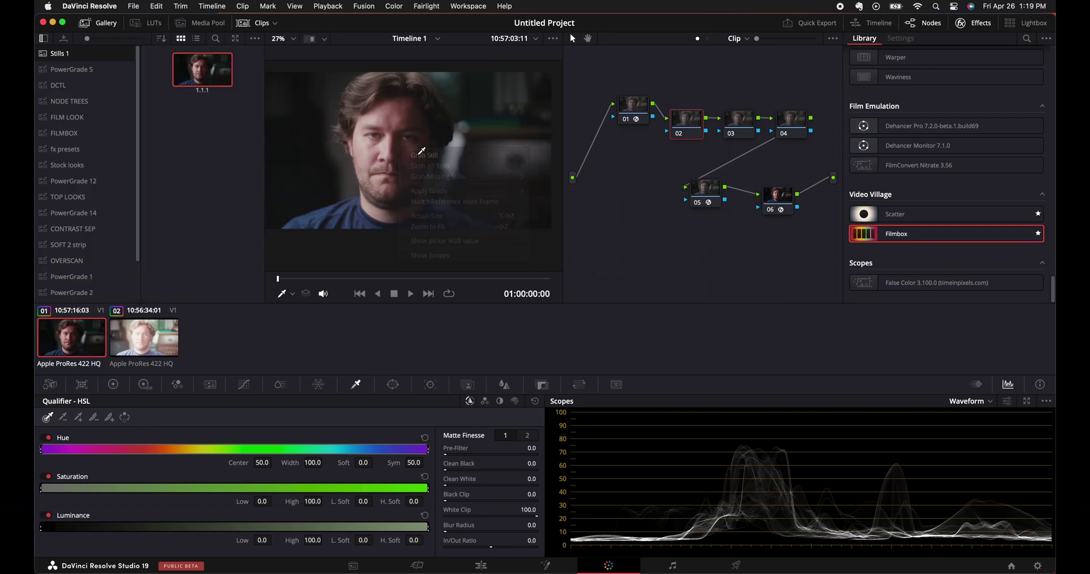
Compare clip 02 against the still with Image Wipe, splitting across the face and zooming in.
click(157, 349)
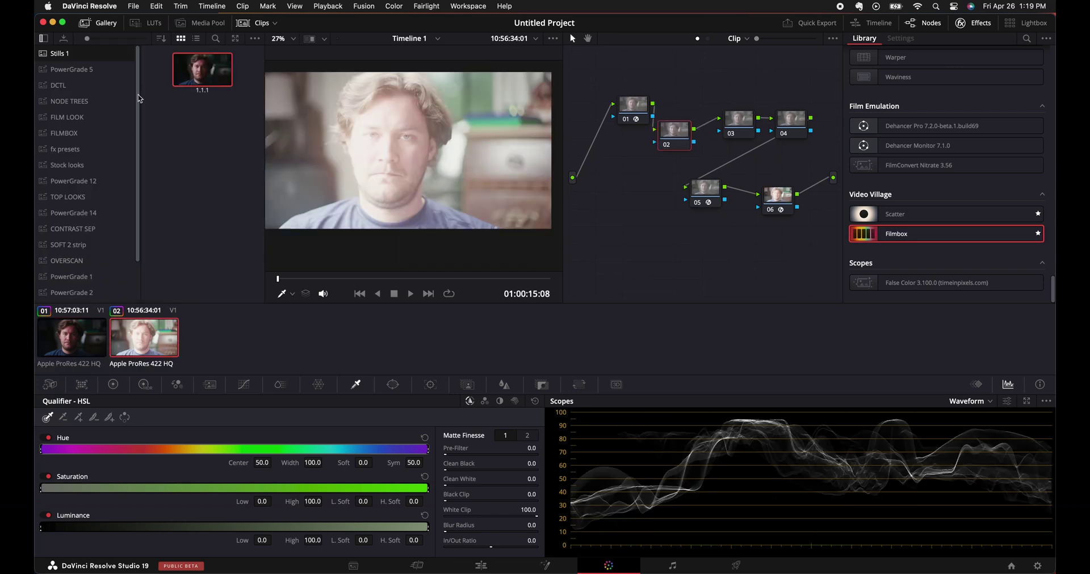
click(310, 38)
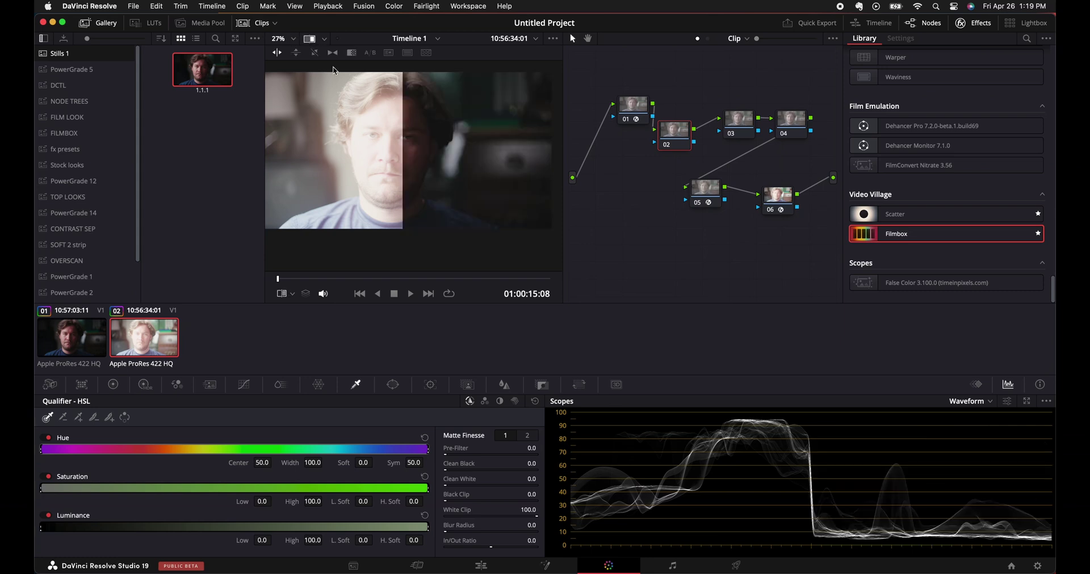
drag(390, 165, 373, 156)
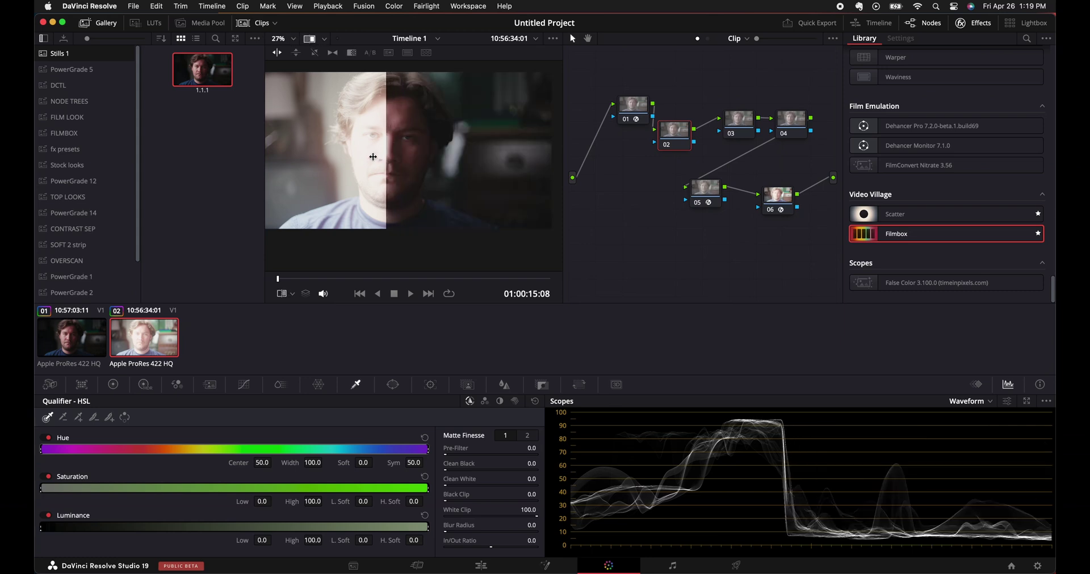
click(97, 23)
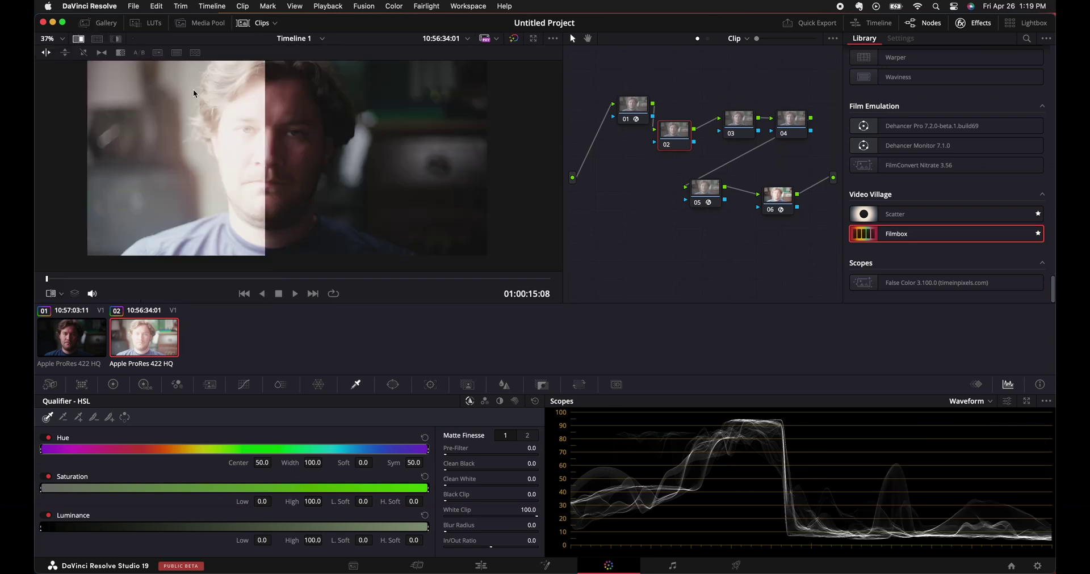
scroll(283, 170, up, 5)
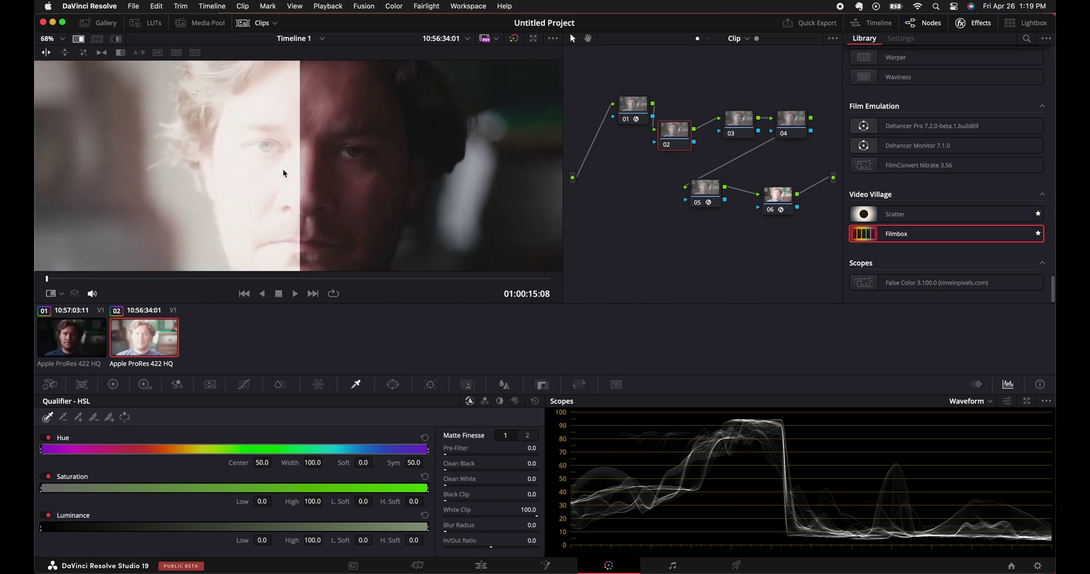
drag(298, 179, 304, 181)
scroll(304, 182, up, 3)
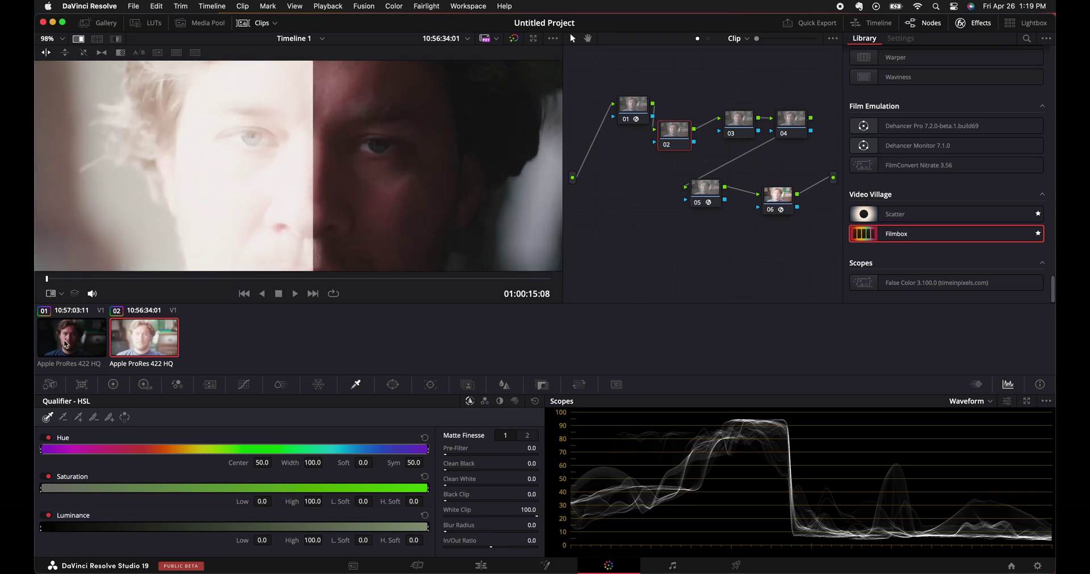
click(145, 385)
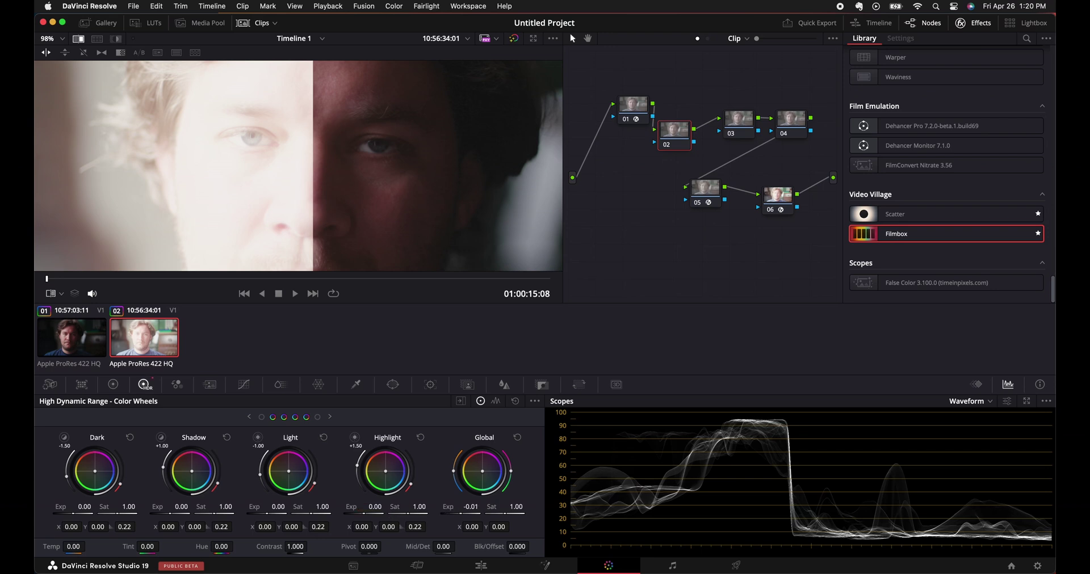
Lower clip 02's HDR Global exposure to -3.97, fit the frame, and select node 05.
drag(471, 507, 426, 507)
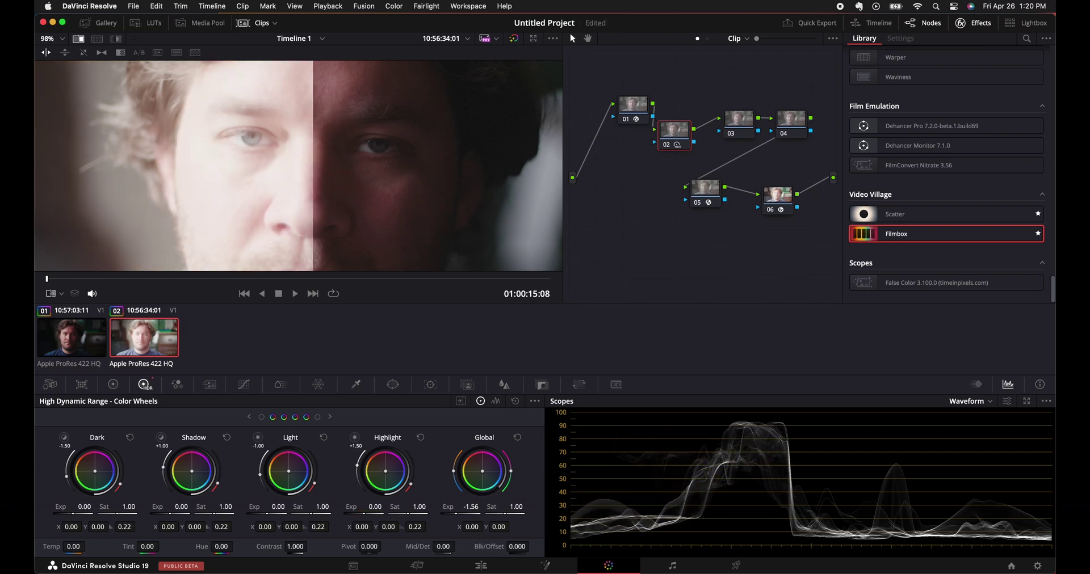
drag(455, 515, 455, 515)
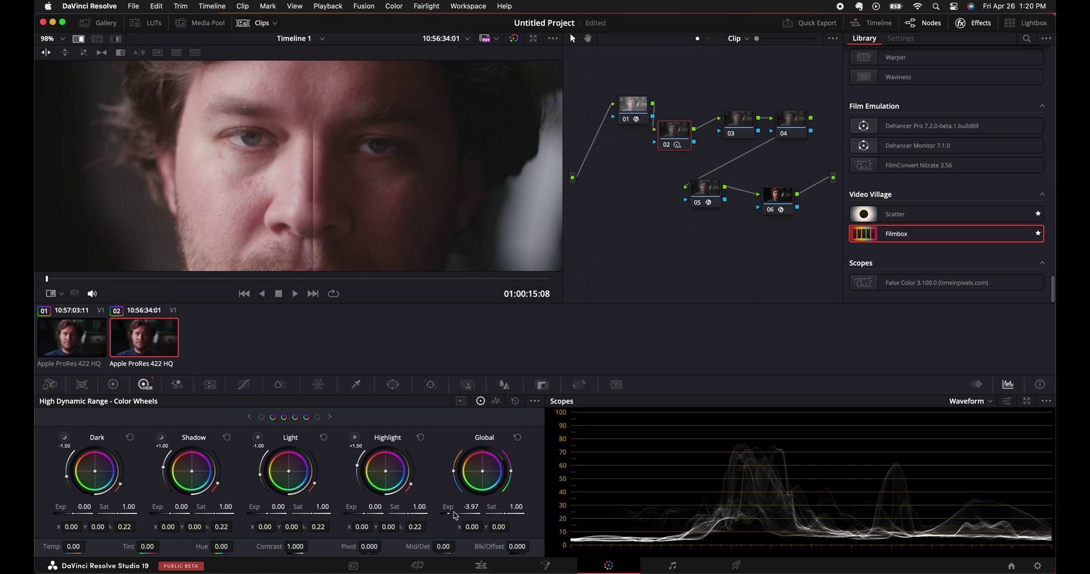
key(shift+z)
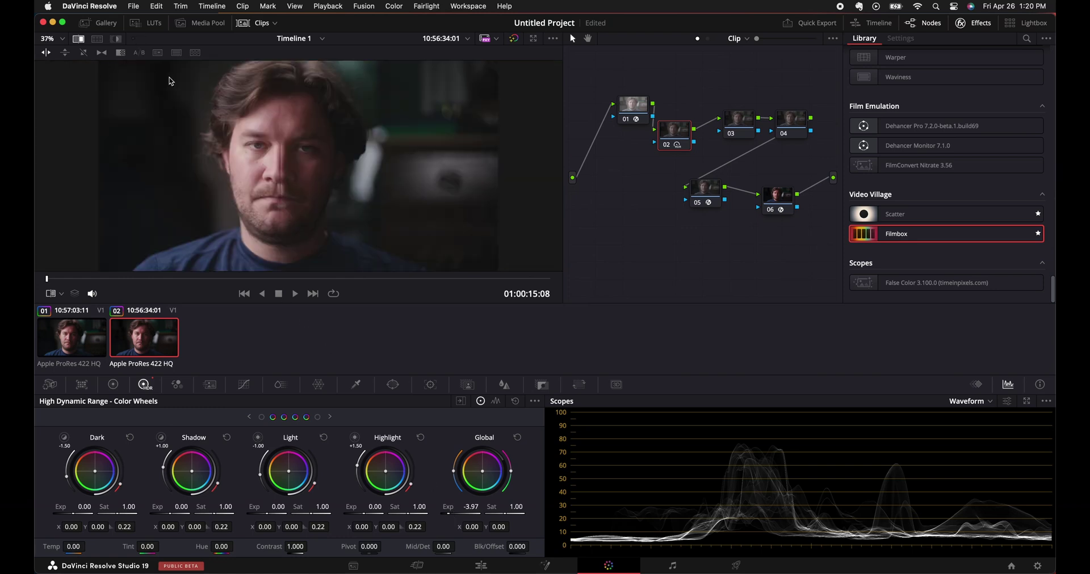
click(708, 194)
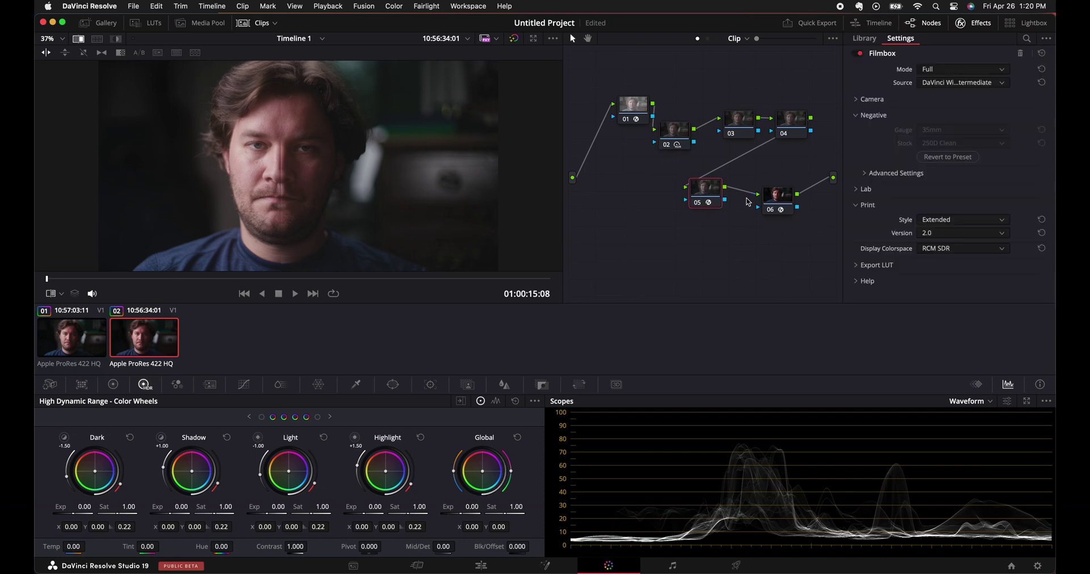
Enlarge the image in the Enhanced Viewer, turn off Image Wipe, and zoom into the background.
key(alt+f)
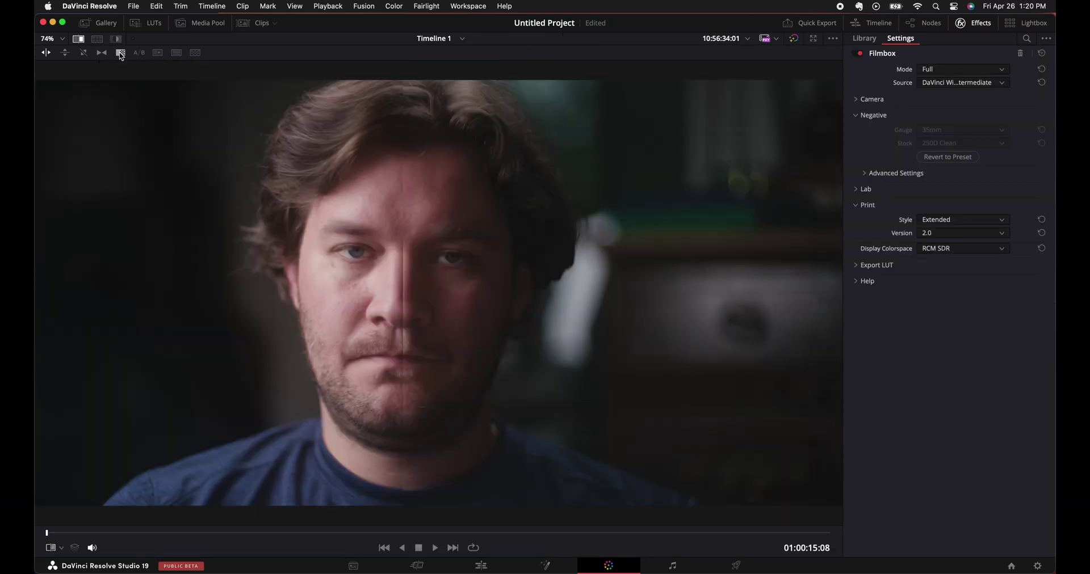
click(77, 40)
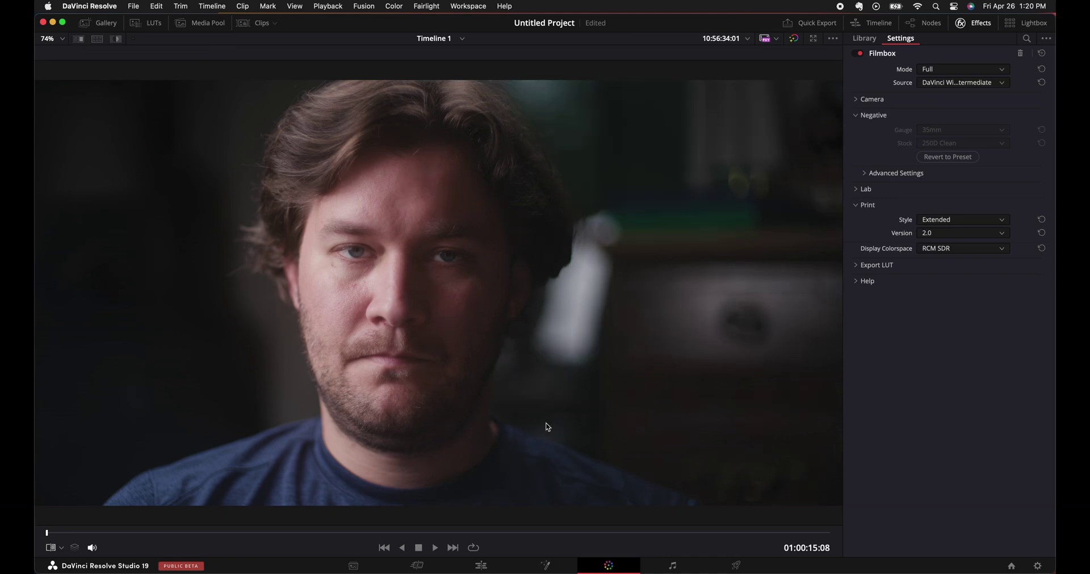
scroll(547, 426, up, 5)
scroll(547, 426, up, 2)
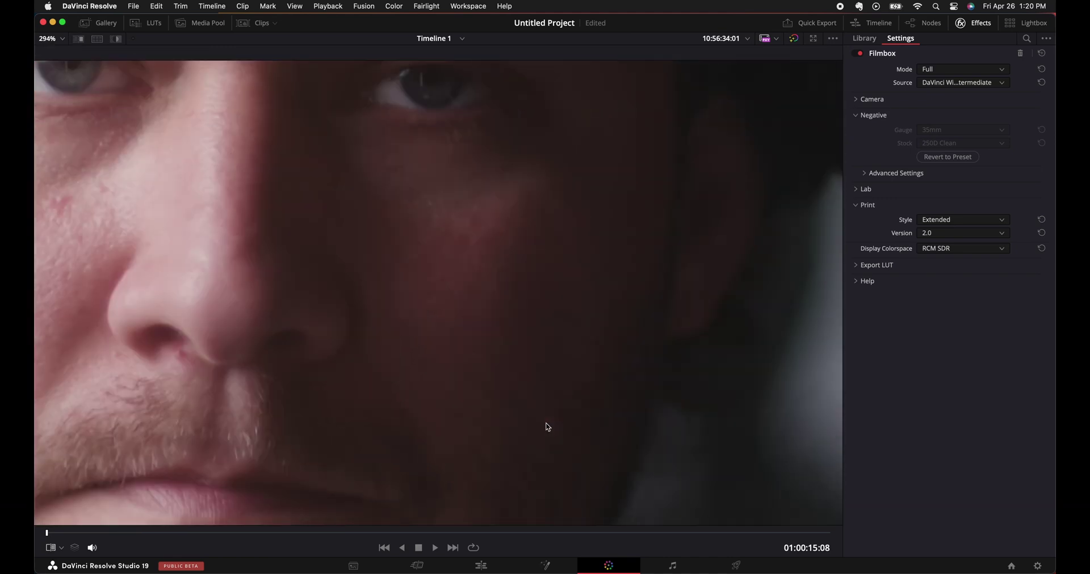
scroll(548, 427, right, 10)
scroll(550, 425, up, 3)
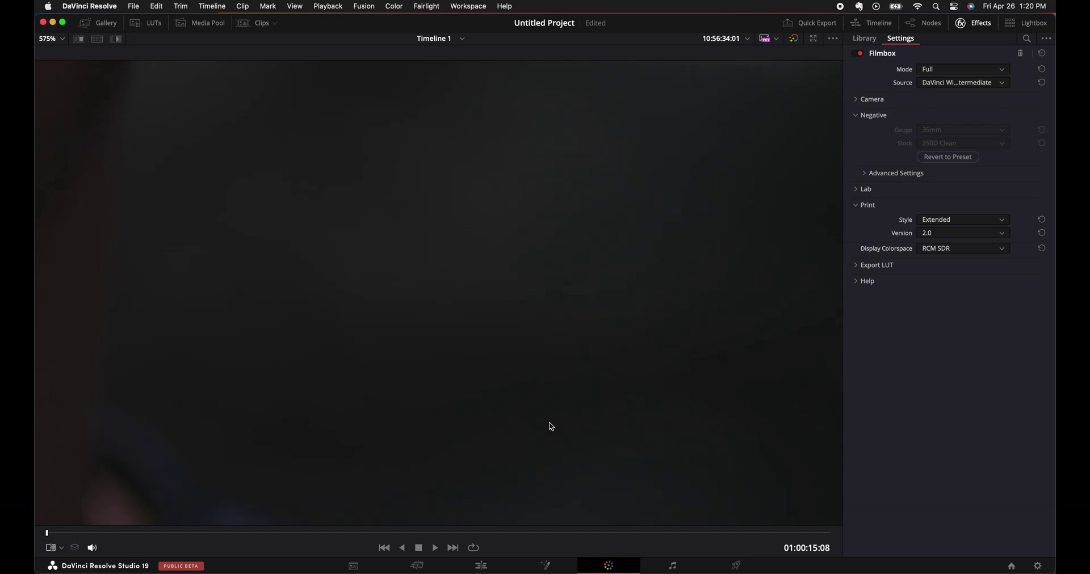
Flip between clip 01 and clip 02 to compare their dark backgrounds.
key(Home)
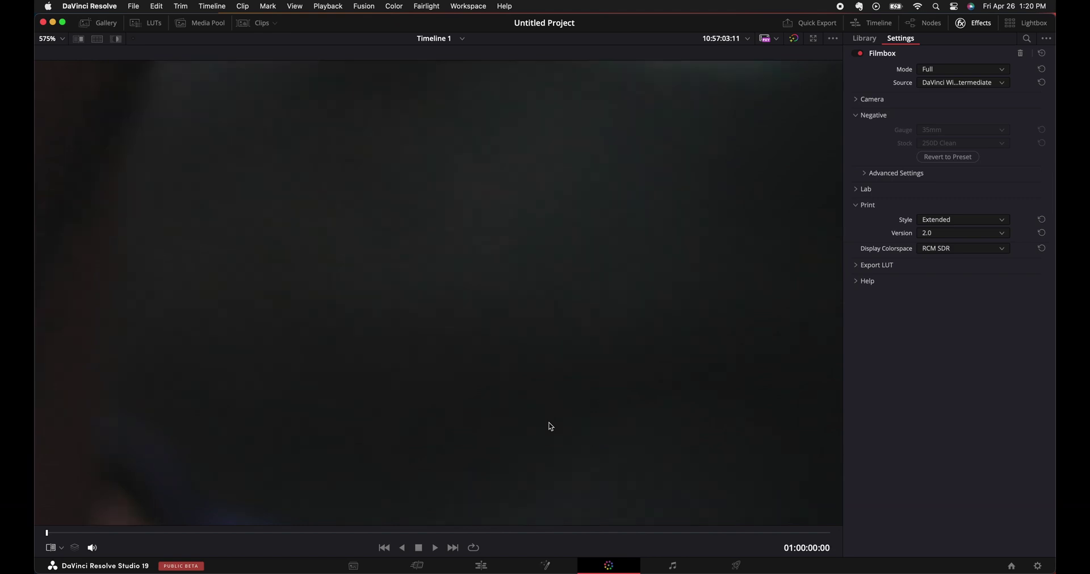
key(End)
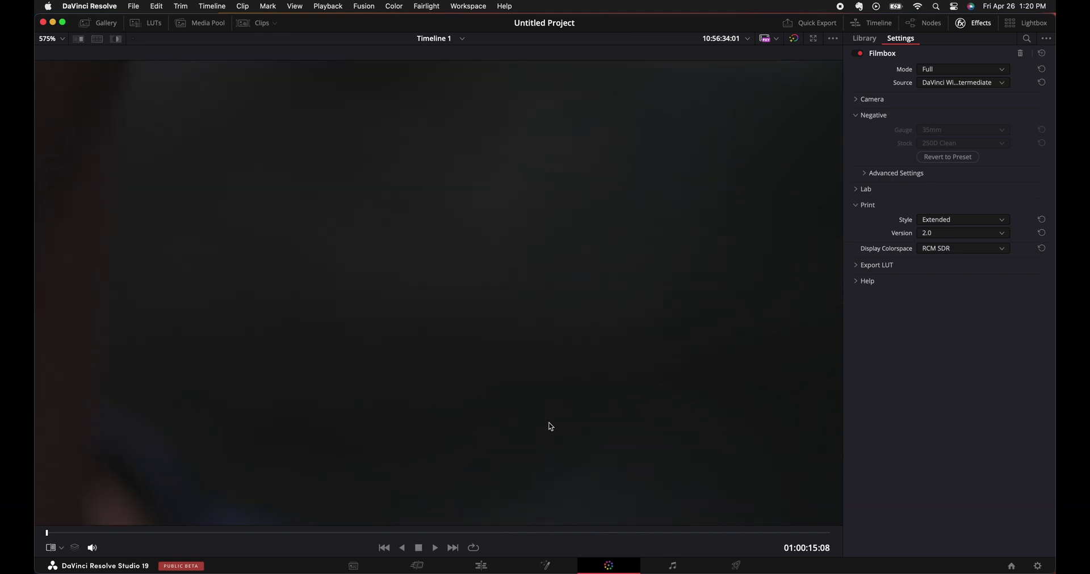
key(Home)
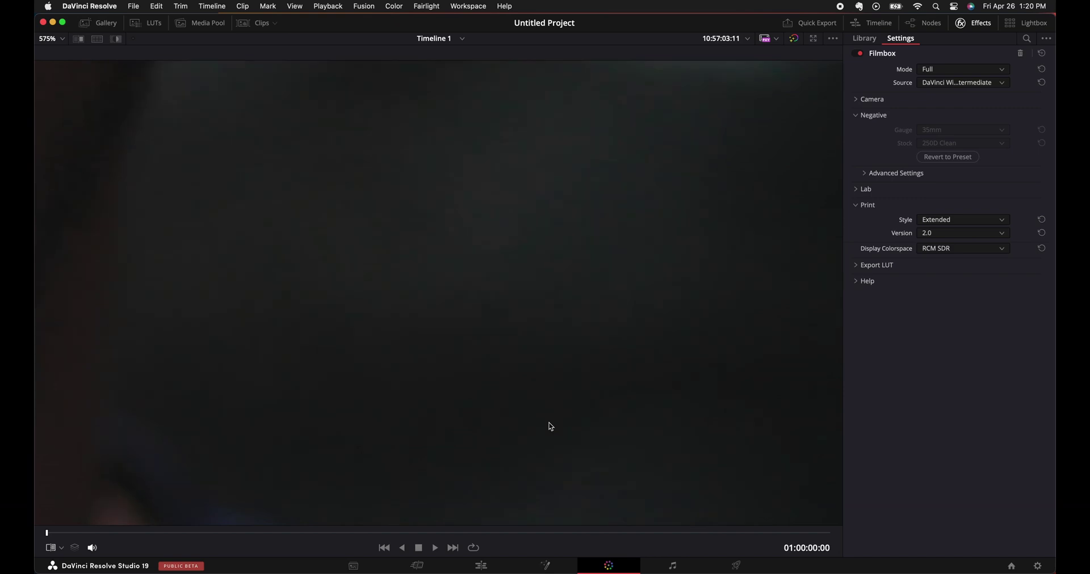
key(End)
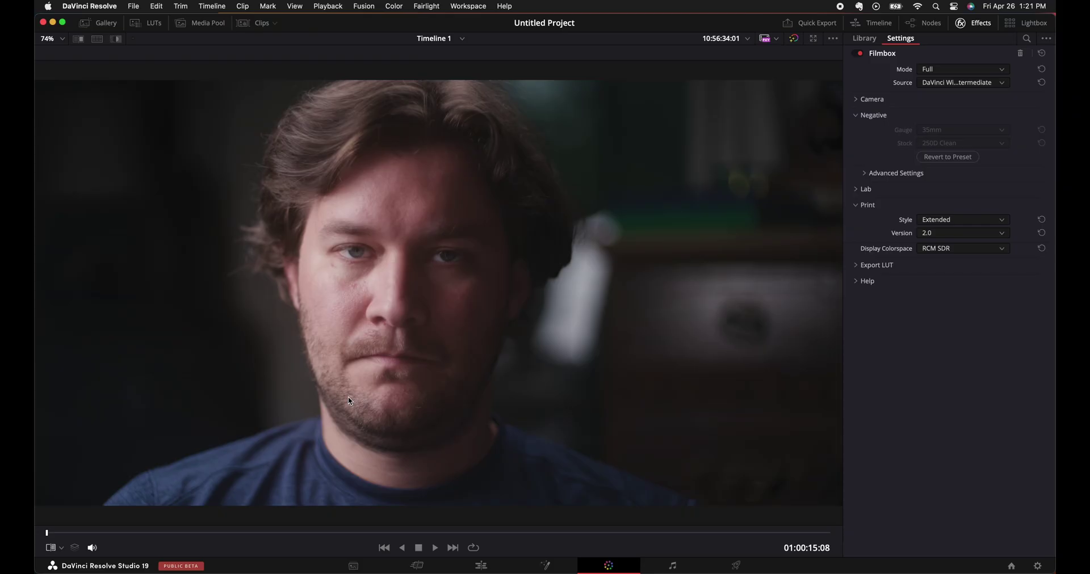
Exit the Enhanced Viewer, select node 02, and move node 05 right and down.
key(alt+f)
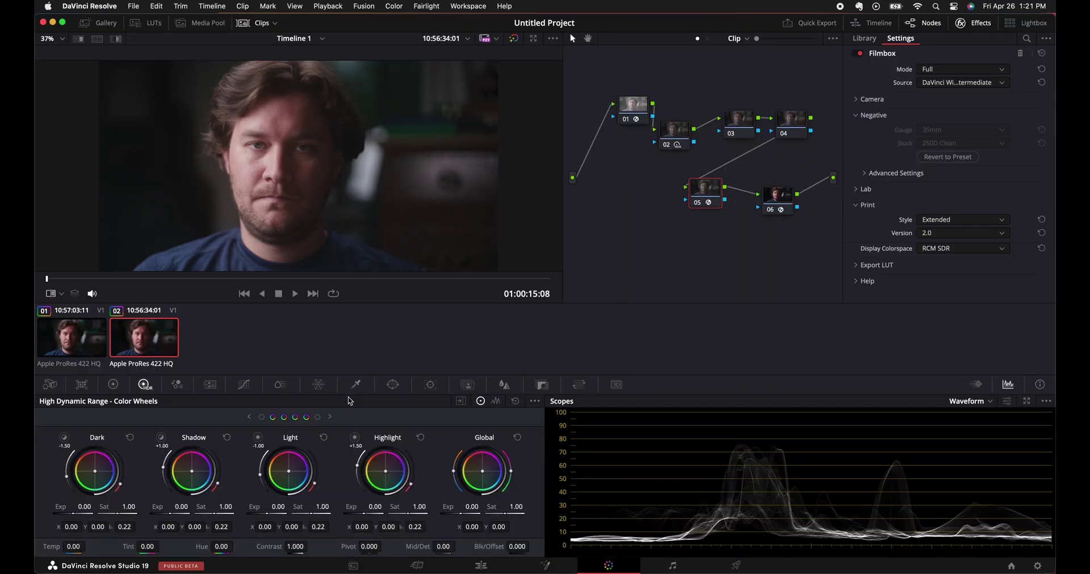
drag(634, 109, 620, 108)
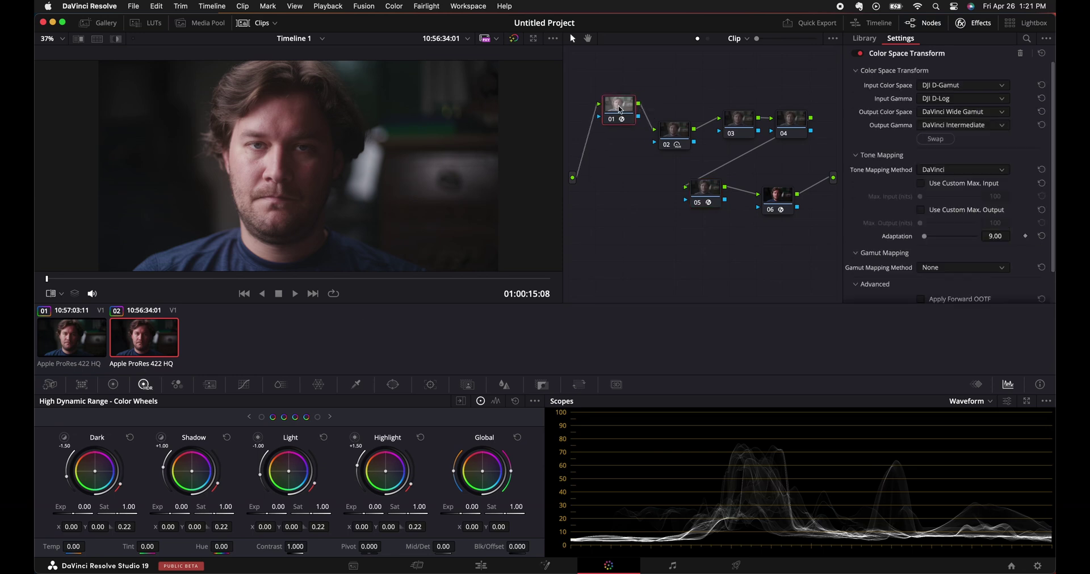
click(675, 135)
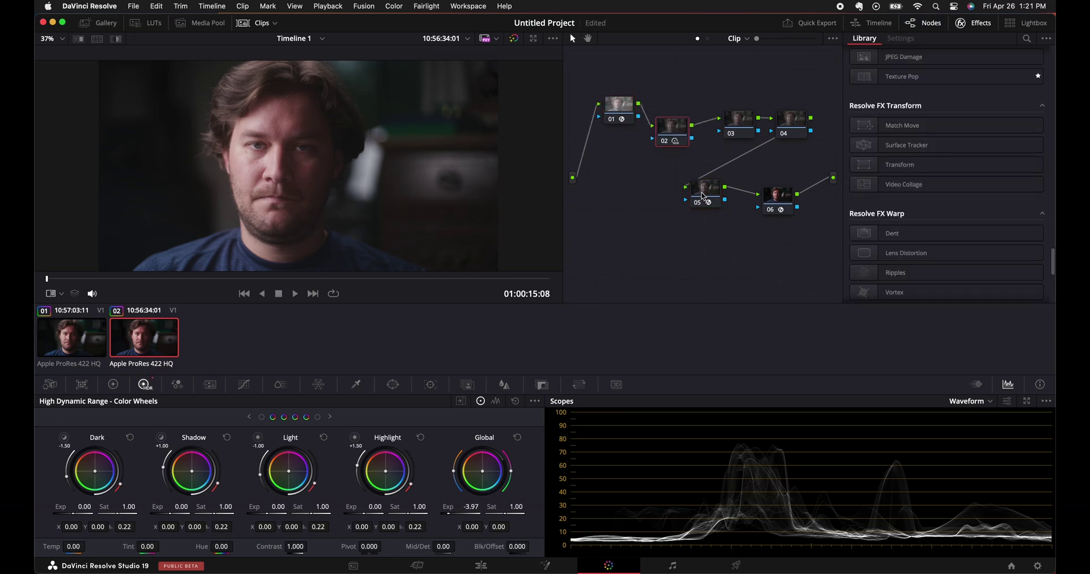
drag(703, 196, 724, 203)
Reposition nodes 02, 05 and 06 in the clip 02 node graph.
click(677, 135)
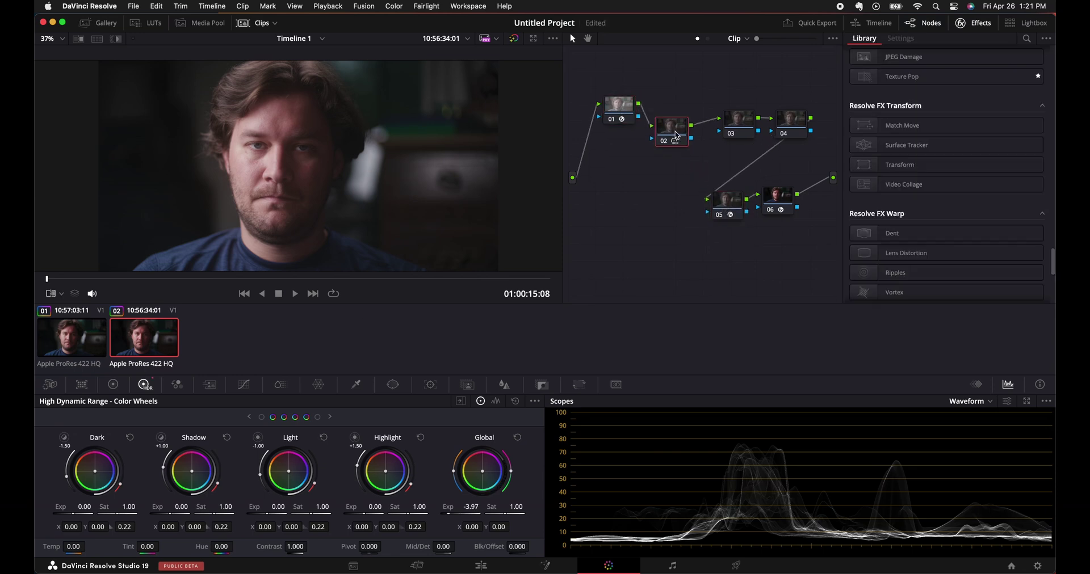
drag(677, 135, 678, 133)
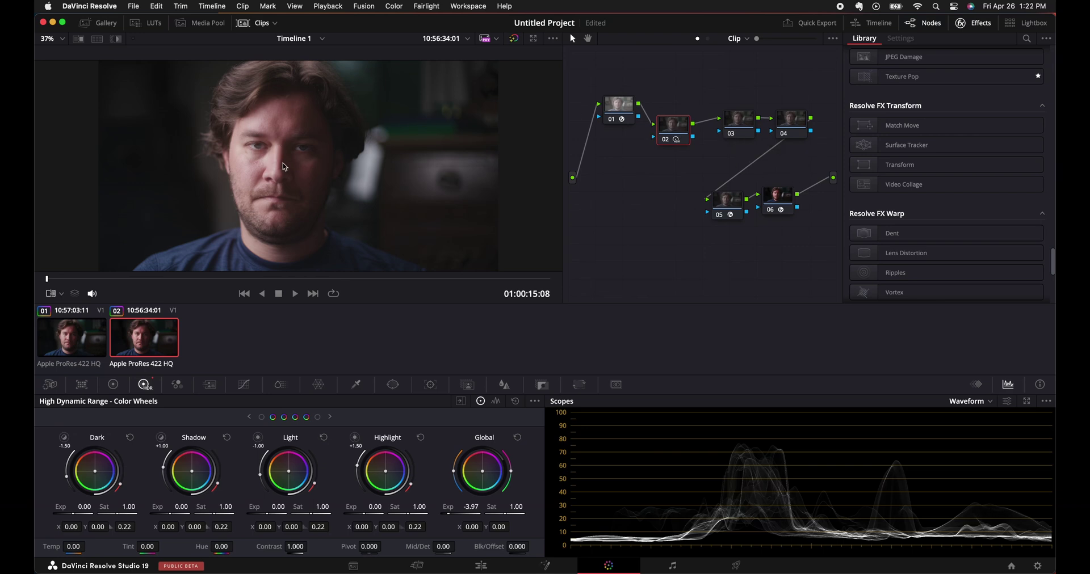
drag(733, 205, 698, 188)
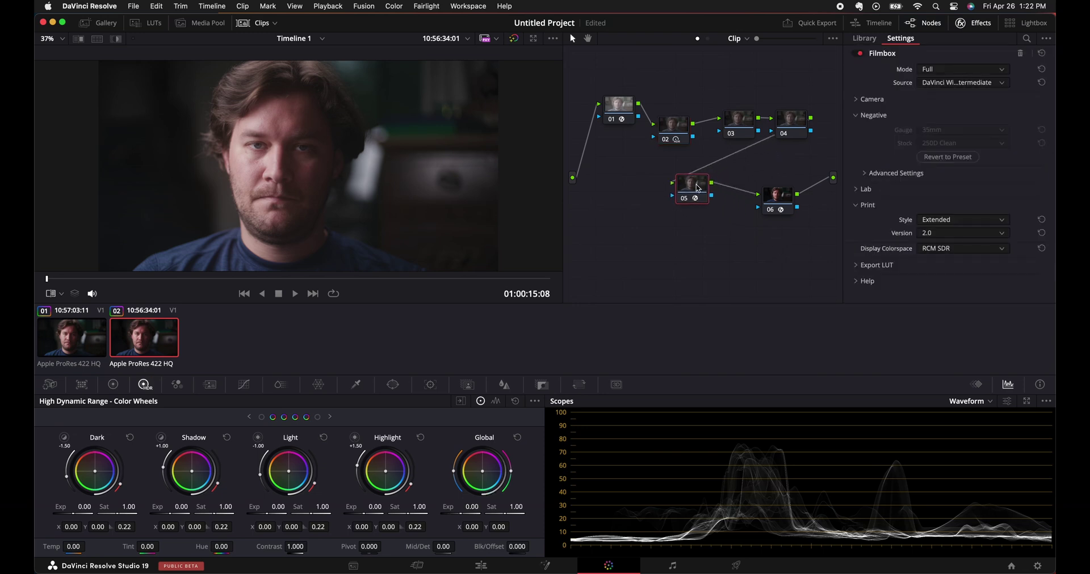
drag(779, 212, 741, 212)
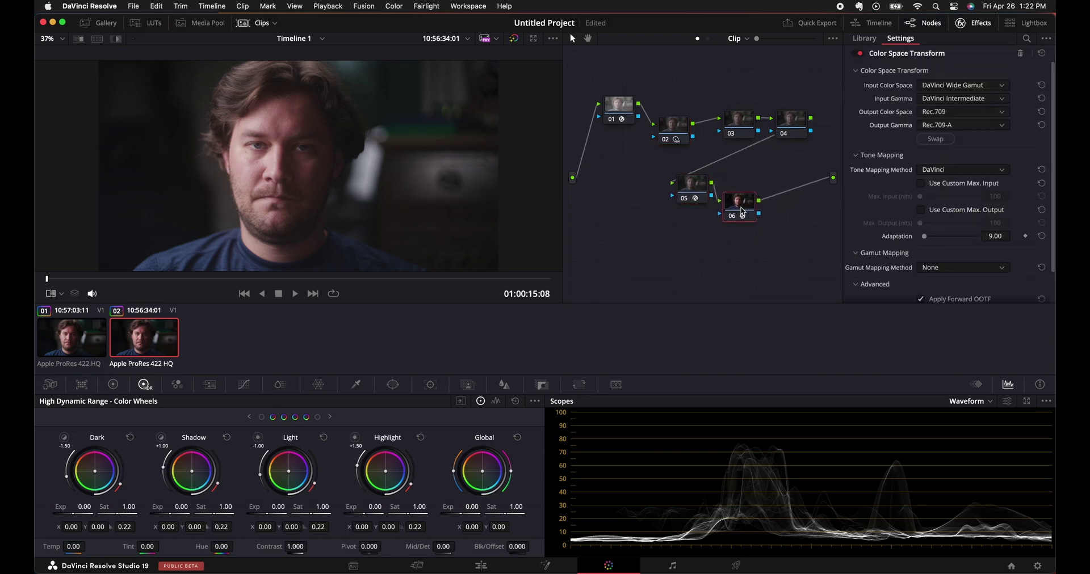
Chain empty serial nodes 07 and 08 after node 06, placing node 07 lower, then open the effects library search.
key(alt+s)
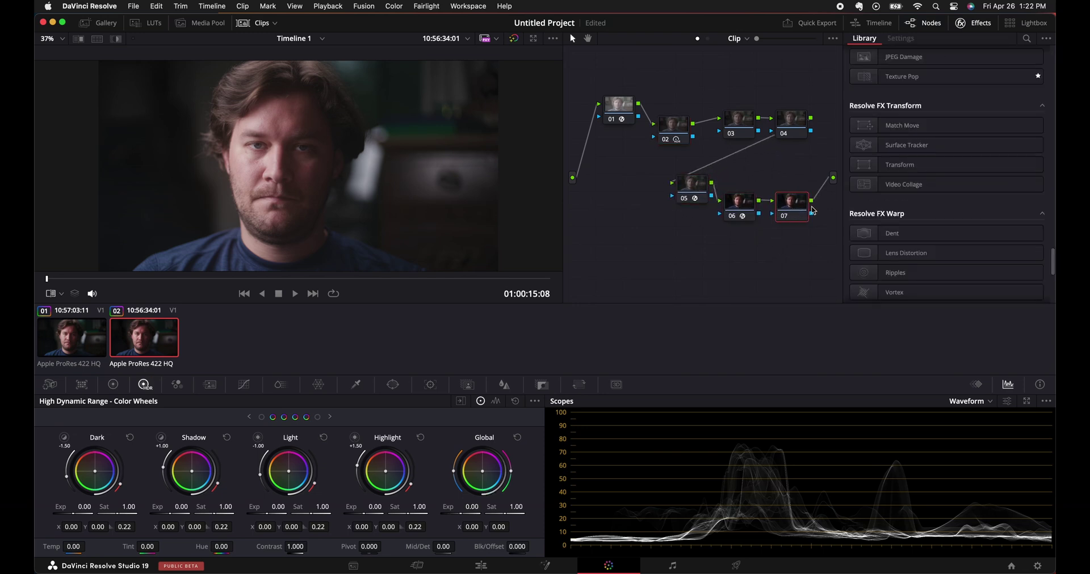
click(746, 212)
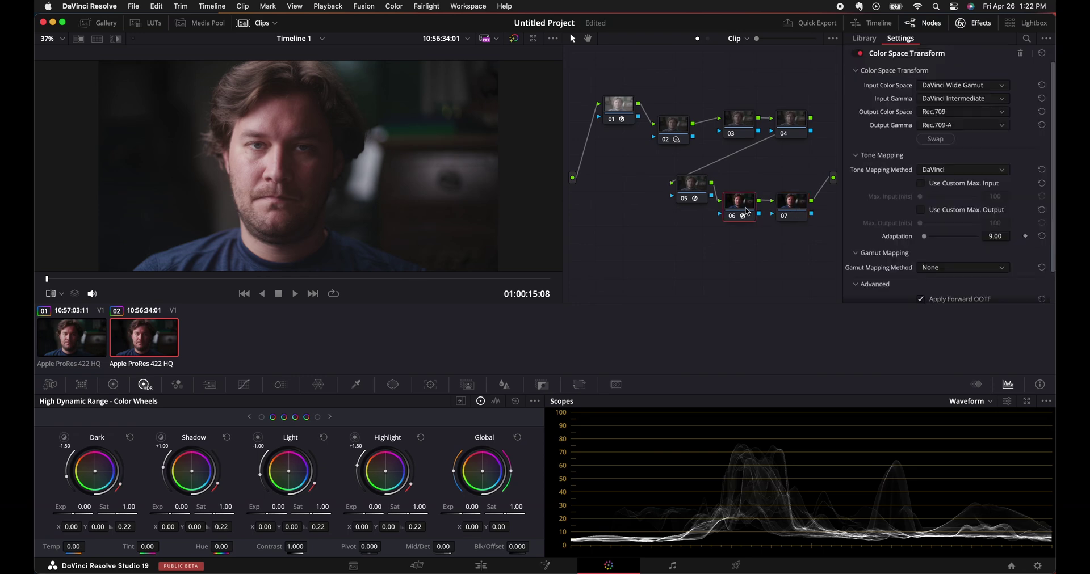
key(alt+s)
drag(801, 210, 752, 255)
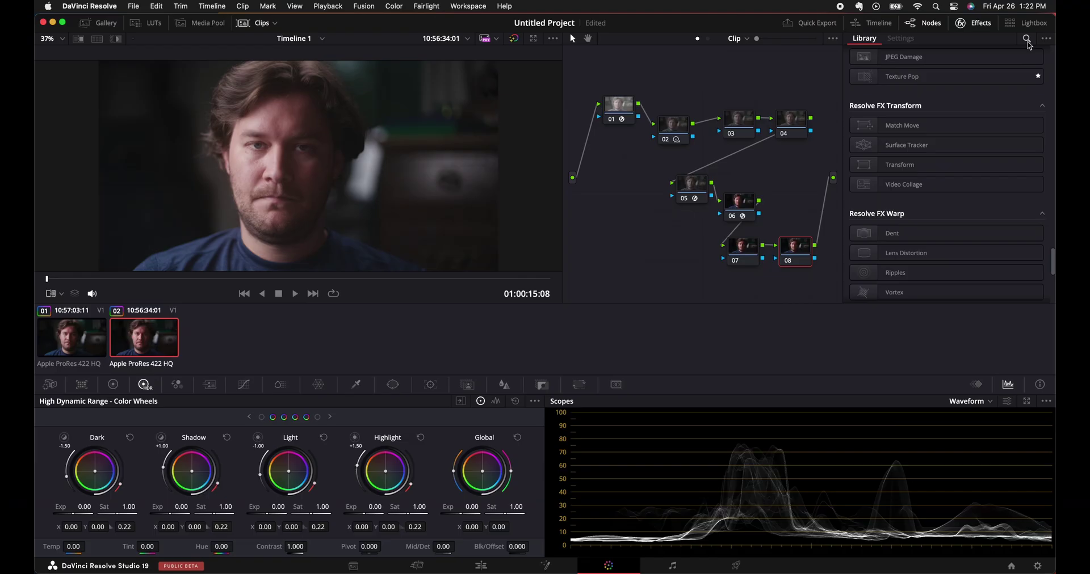
click(1026, 38)
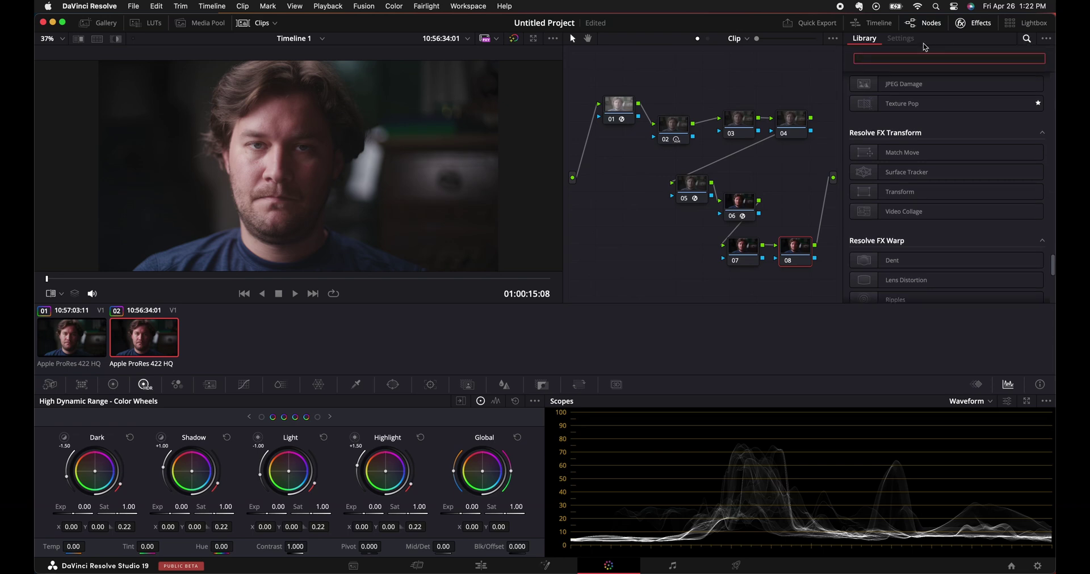
Apply a DCTL to node 08 via a 'dc' search and set it to MONO-Balance-v1.1.
text(dc)
drag(896, 99, 800, 252)
click(954, 96)
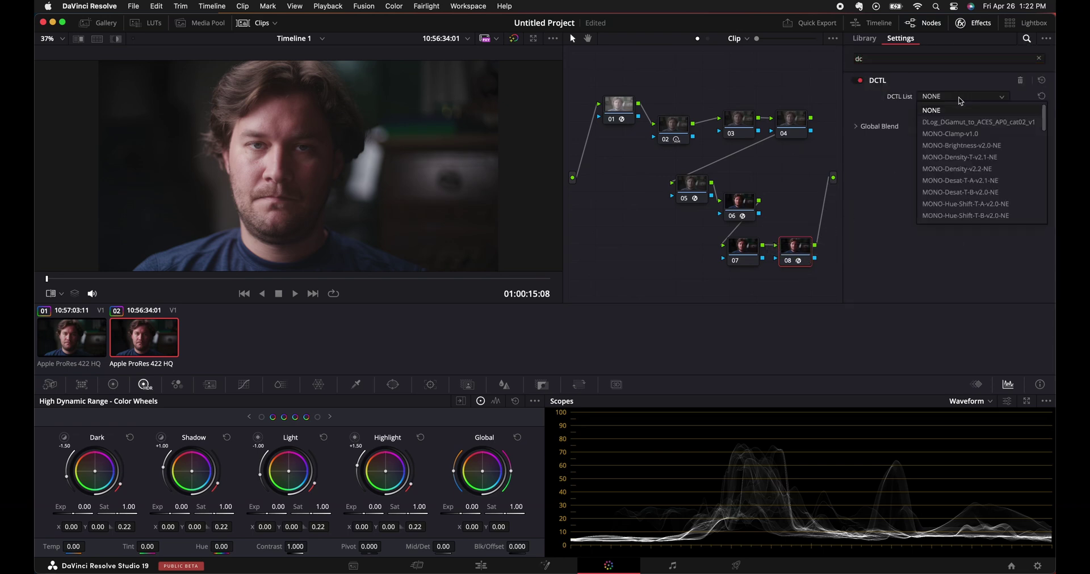
scroll(955, 168, down, 8)
click(959, 192)
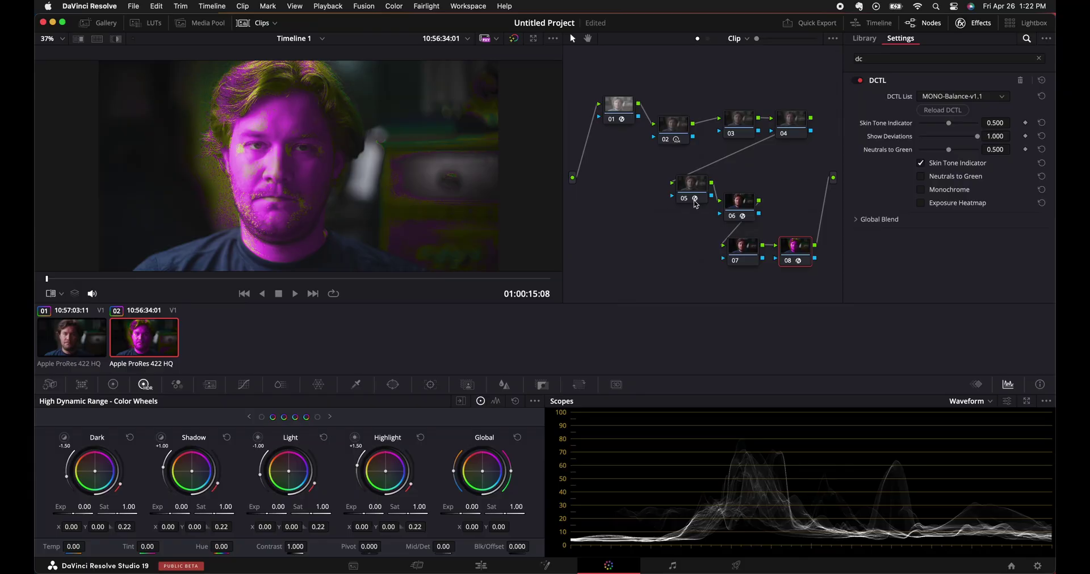
click(695, 184)
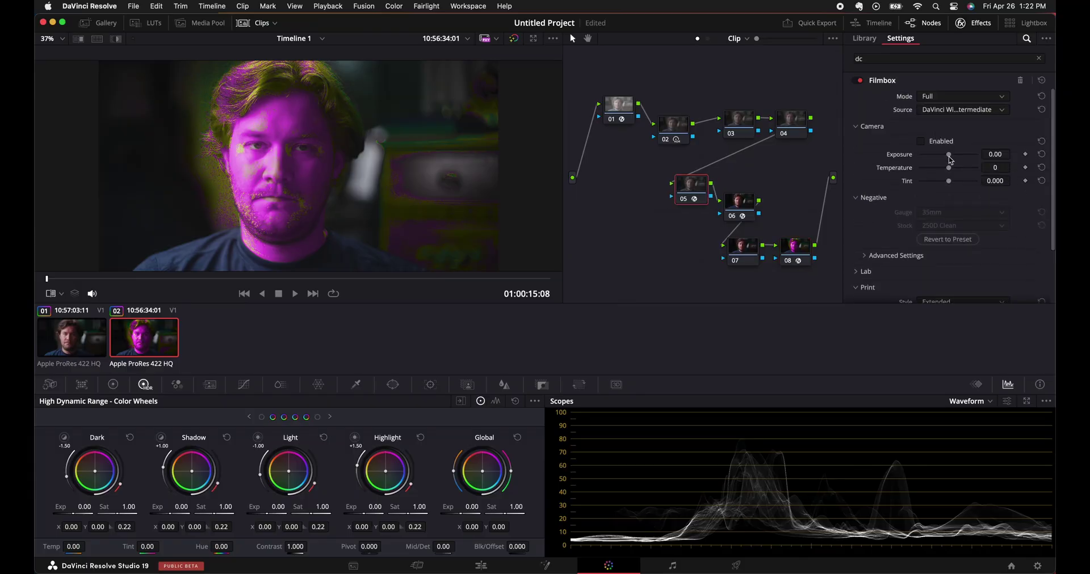
Enable Filmbox Camera on node 05 with Tint 0.358, comparing with node 08 toggled.
click(921, 141)
drag(950, 183, 959, 184)
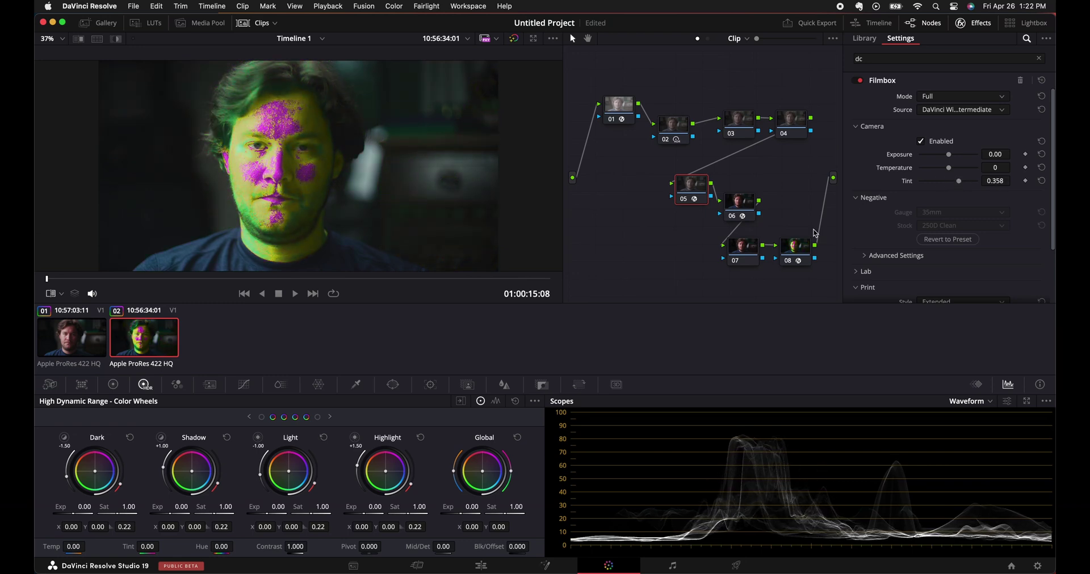
click(791, 262)
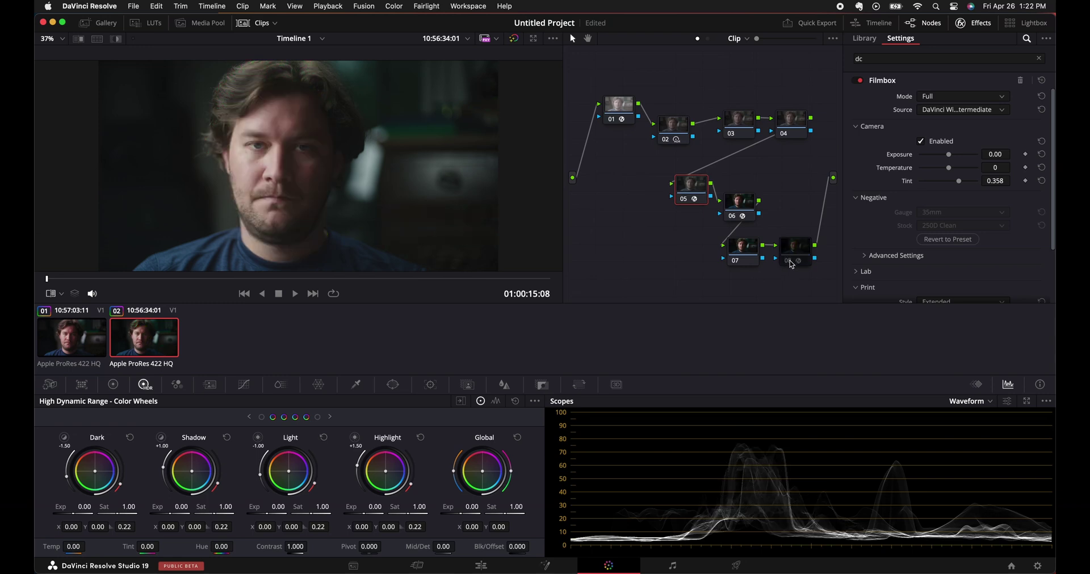
click(792, 262)
click(791, 262)
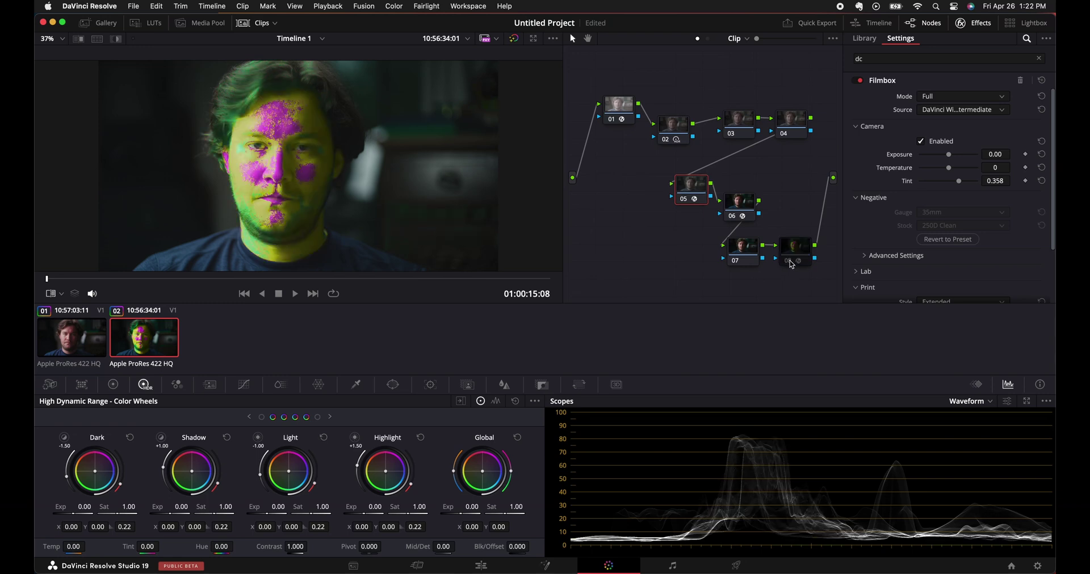
Enable Filmbox Lab with Contrast 0.835, leaving node 08 disabled.
click(888, 272)
scroll(908, 227, down, 4)
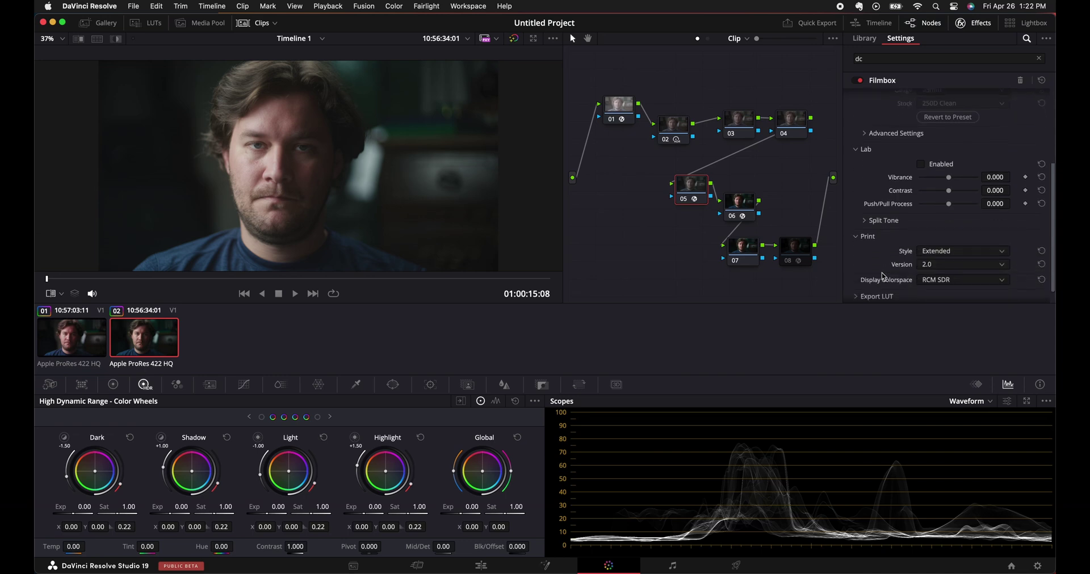
click(920, 163)
drag(950, 194, 974, 194)
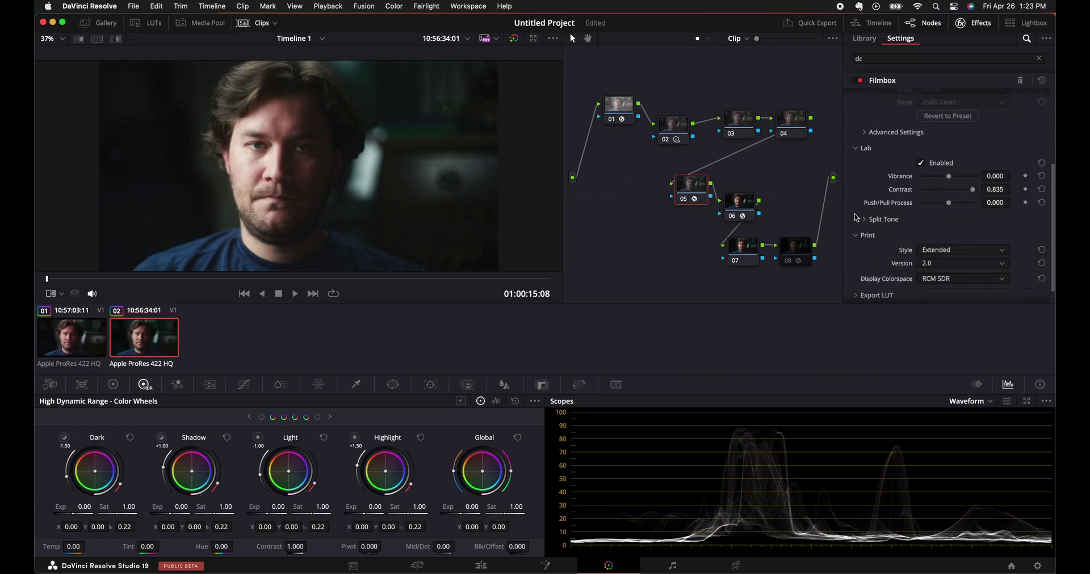
click(788, 263)
click(788, 262)
Set Filmbox Print Style to Full, re-enable node 08, and lower the Tint.
click(934, 256)
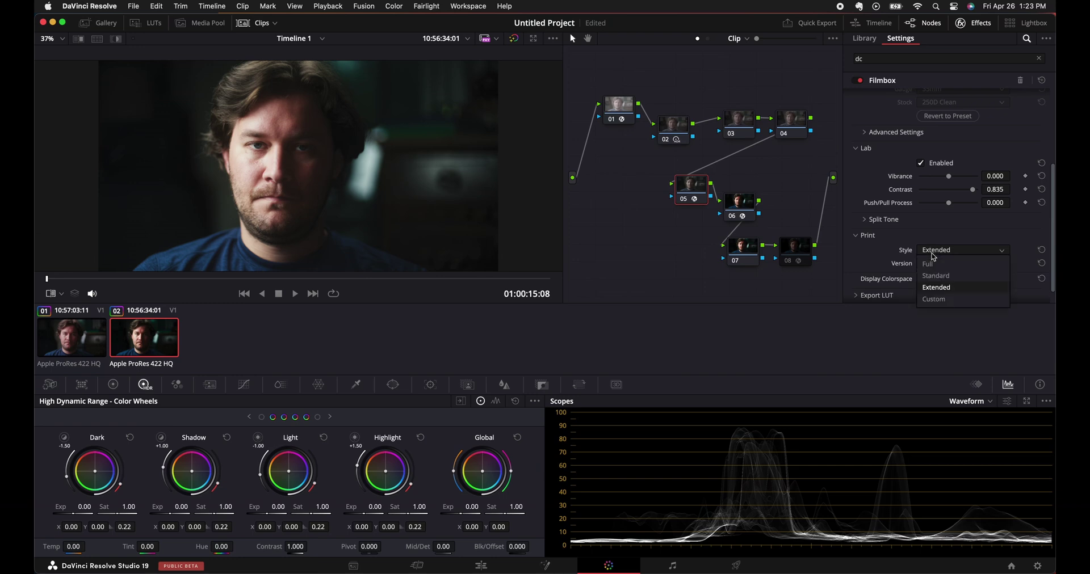
click(932, 267)
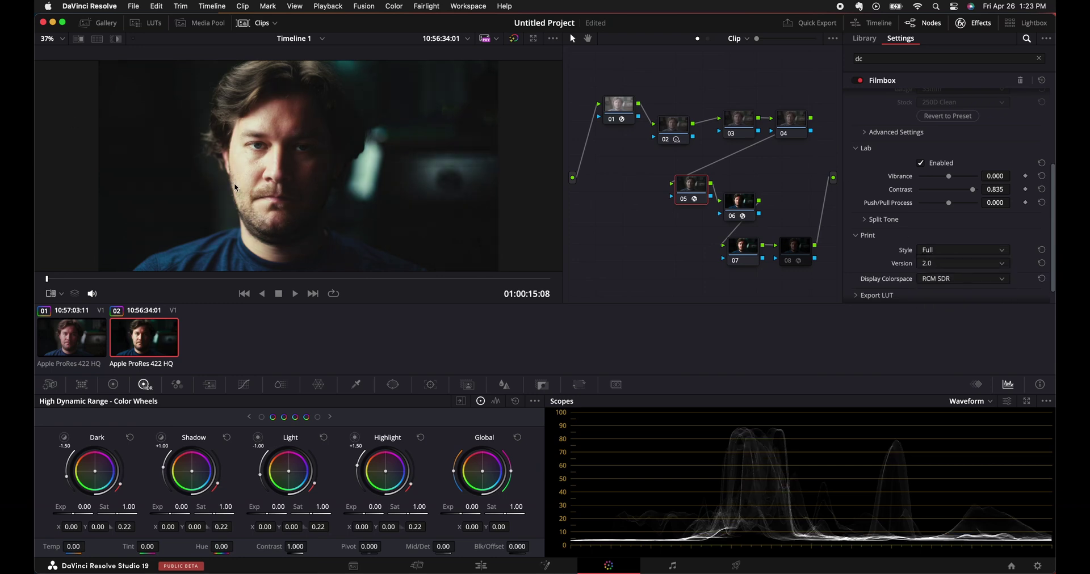
click(789, 264)
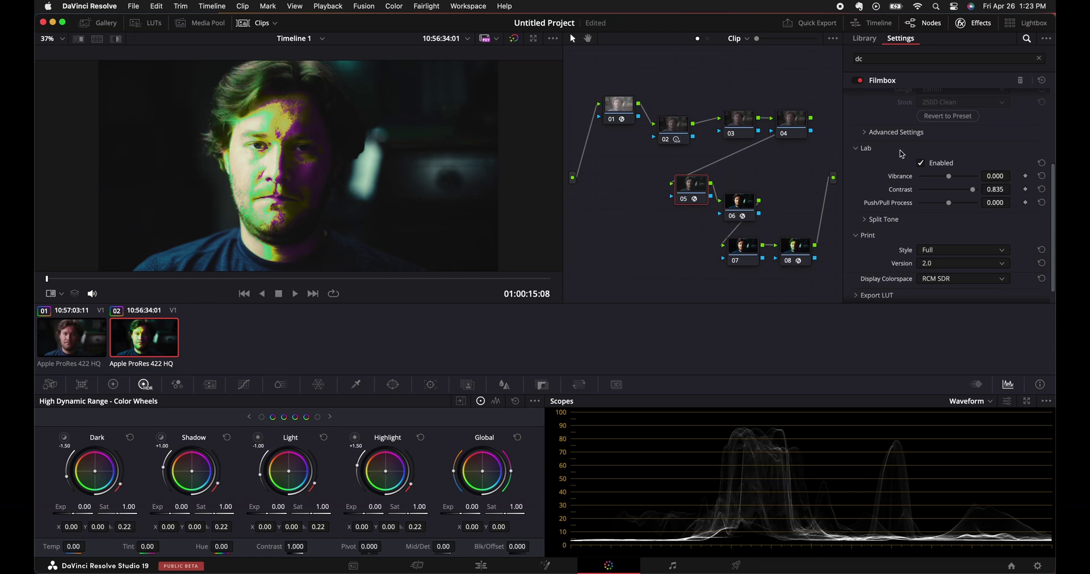
scroll(901, 153, up, 5)
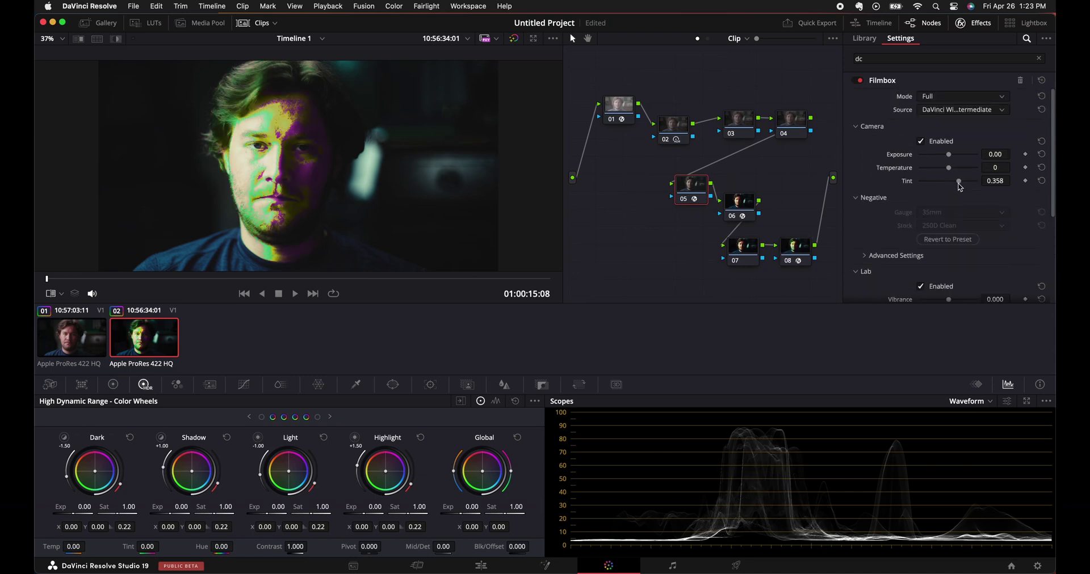
drag(959, 188, 957, 172)
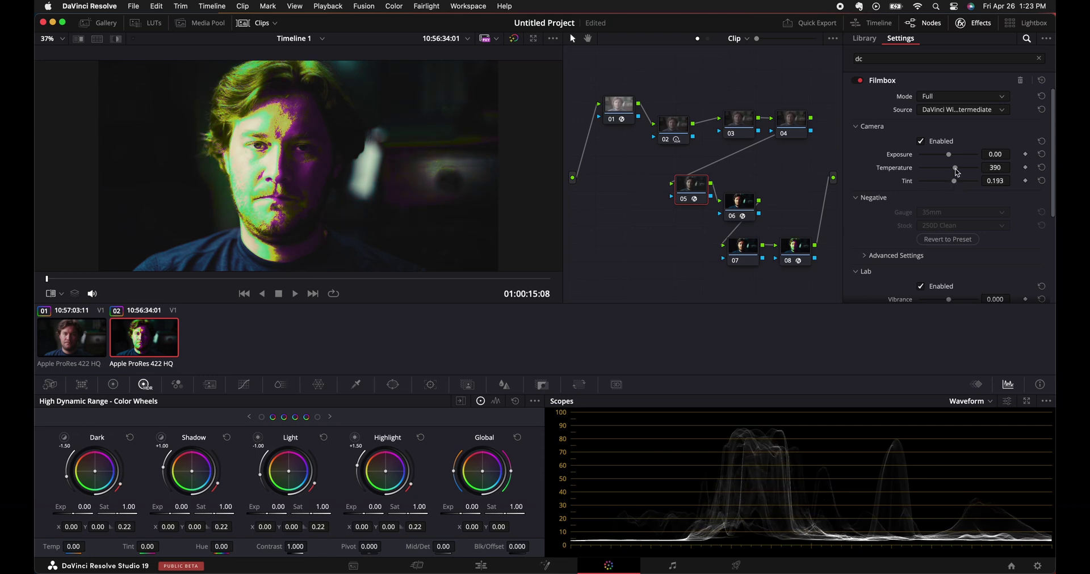
Lower node 03's Primaries Highlights to -84.50.
click(734, 128)
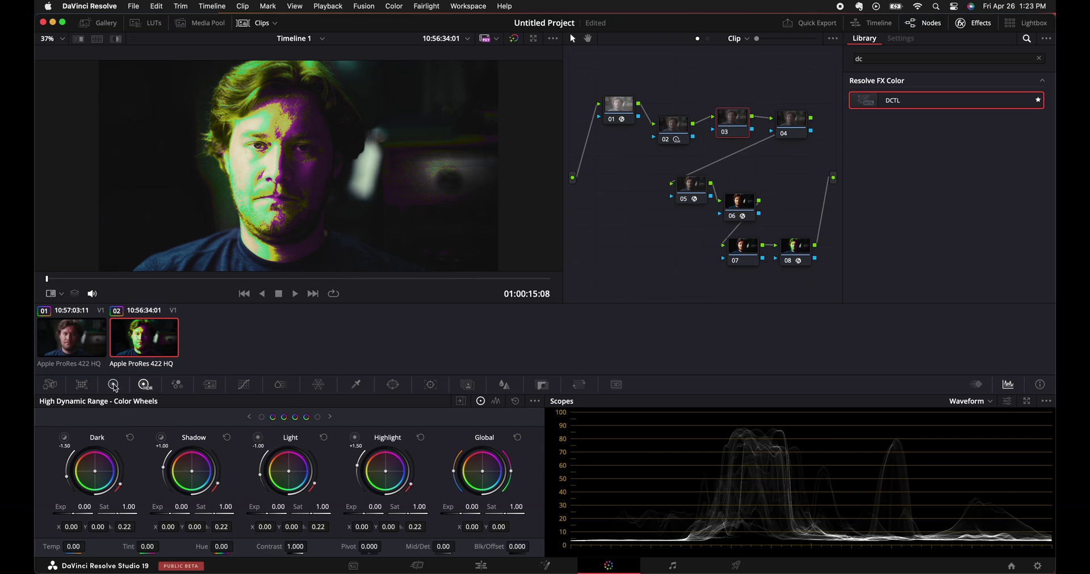
click(114, 386)
drag(270, 547, 206, 547)
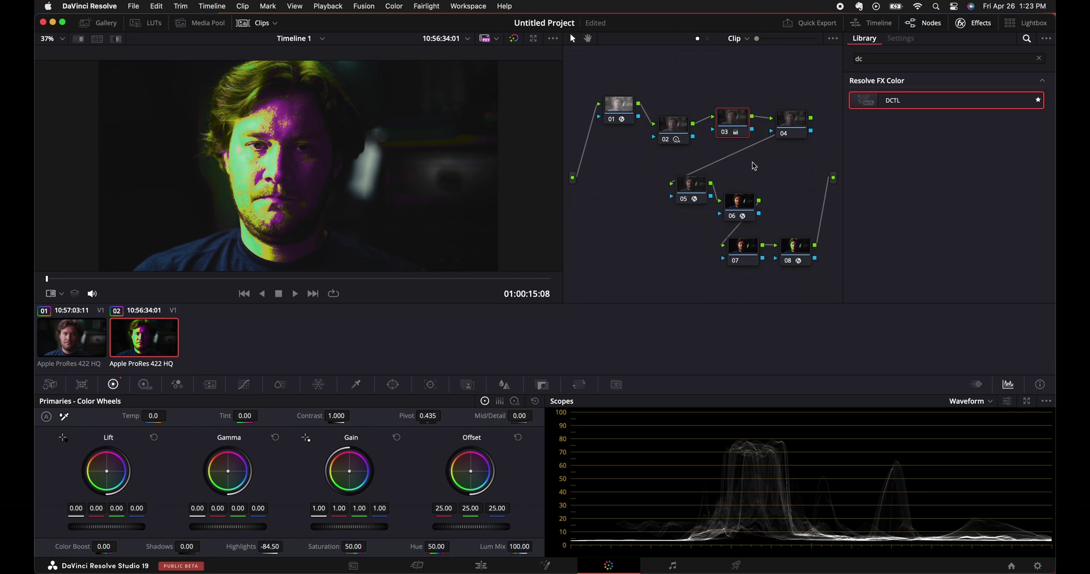
Dial node 05's Filmbox Tint back to 0.046.
click(698, 182)
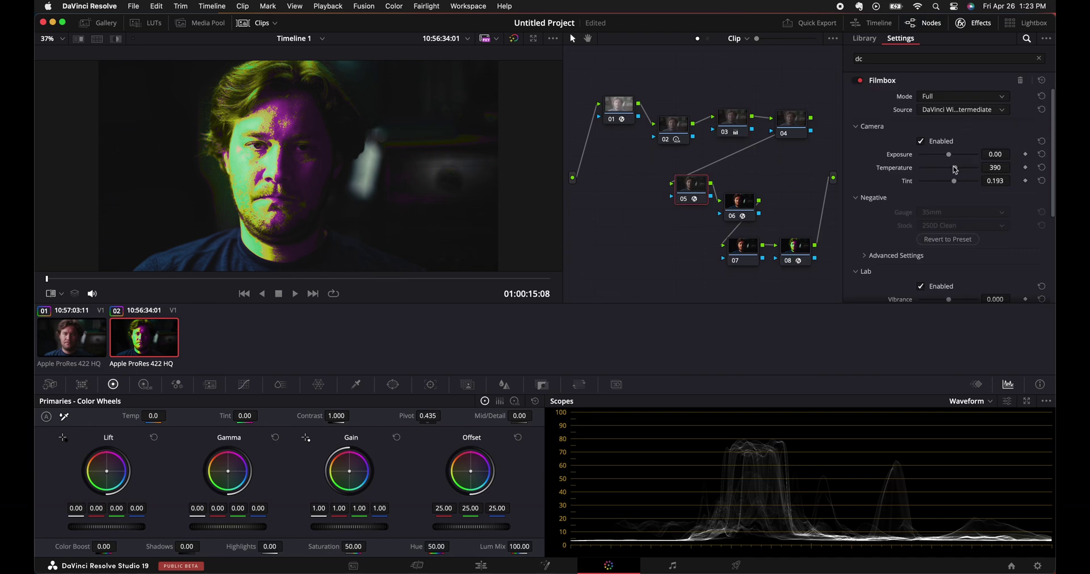
drag(955, 185, 951, 185)
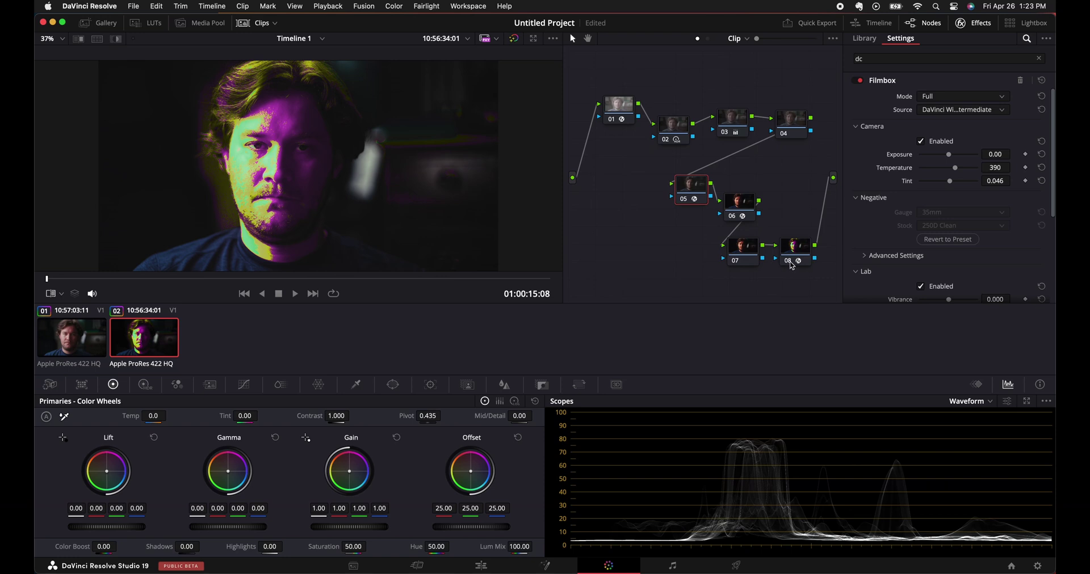
click(738, 248)
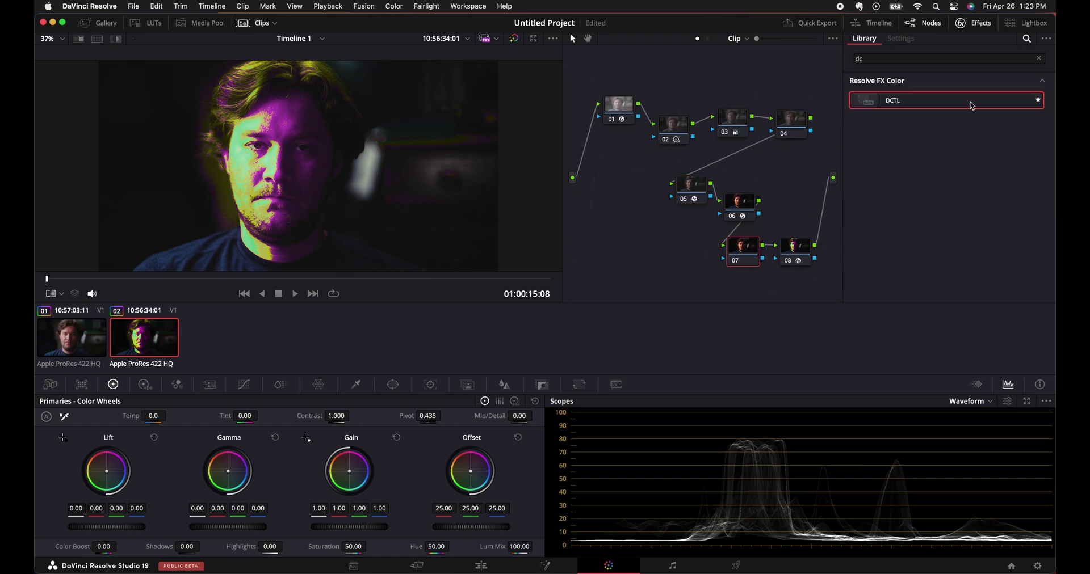
Apply Color Compressor to node 07 from a 'colo' search and turn on highlight preview.
click(1036, 59)
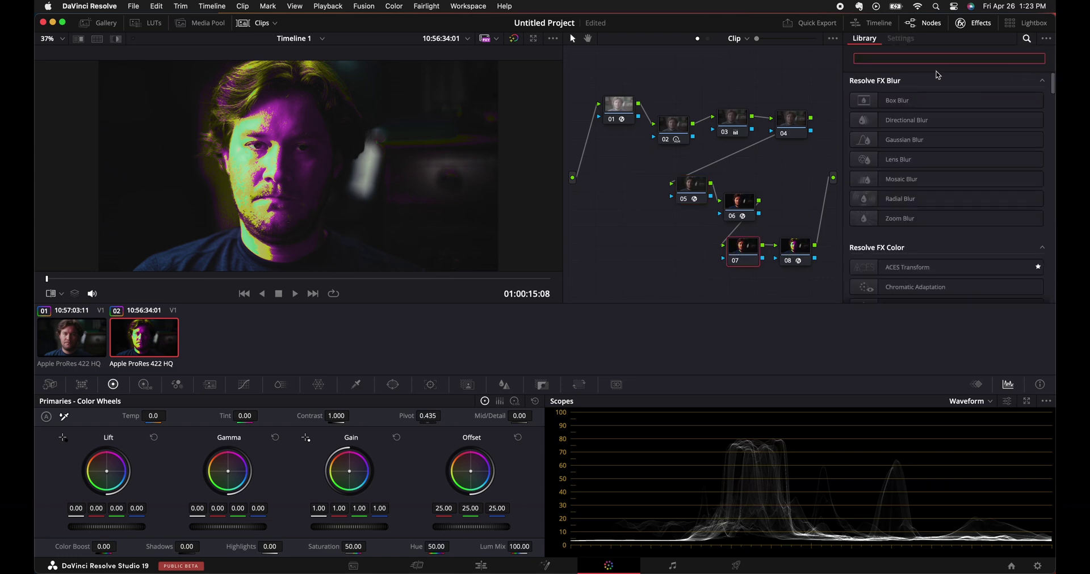
text(colo)
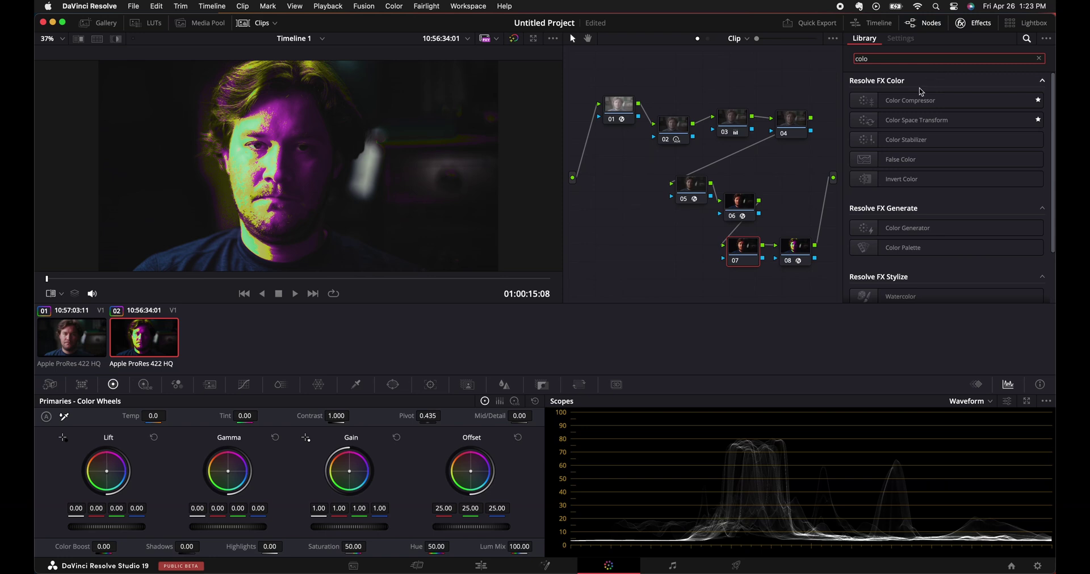
drag(913, 101, 724, 246)
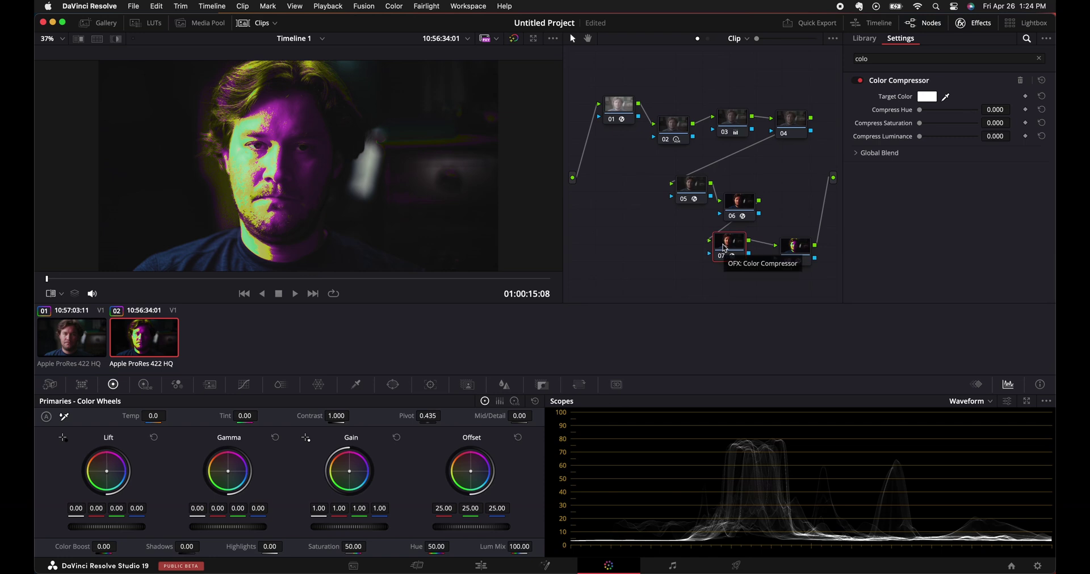
key(shift+h)
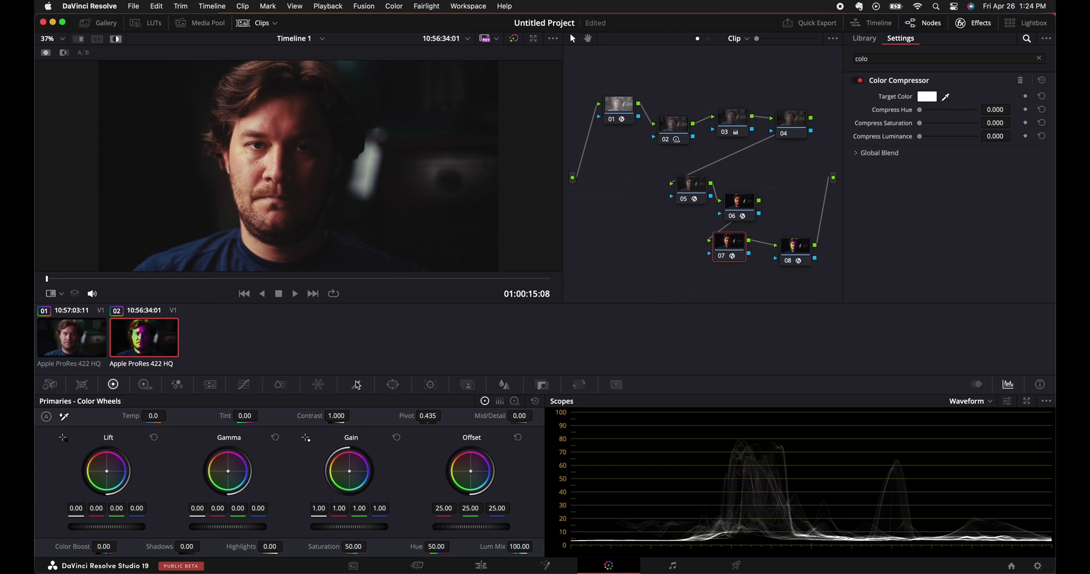
click(357, 386)
Sample the face's skin and refine node 07's hue, luminance and saturation qualifier ranges.
click(295, 116)
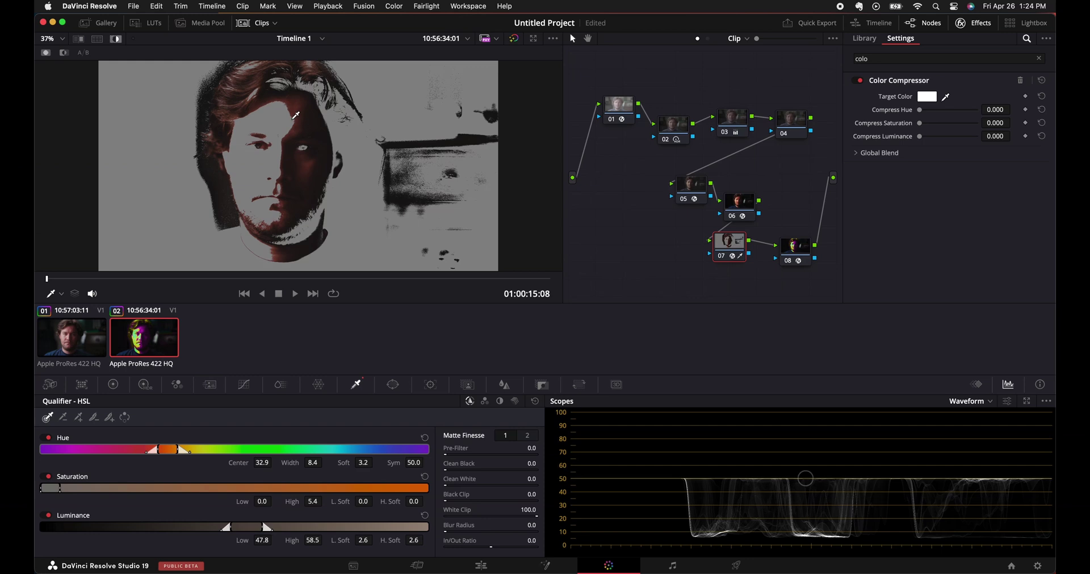
mouse_move(296, 116)
mouse_down()
mouse_move(241, 146)
mouse_move(250, 161)
mouse_move(226, 201)
mouse_up()
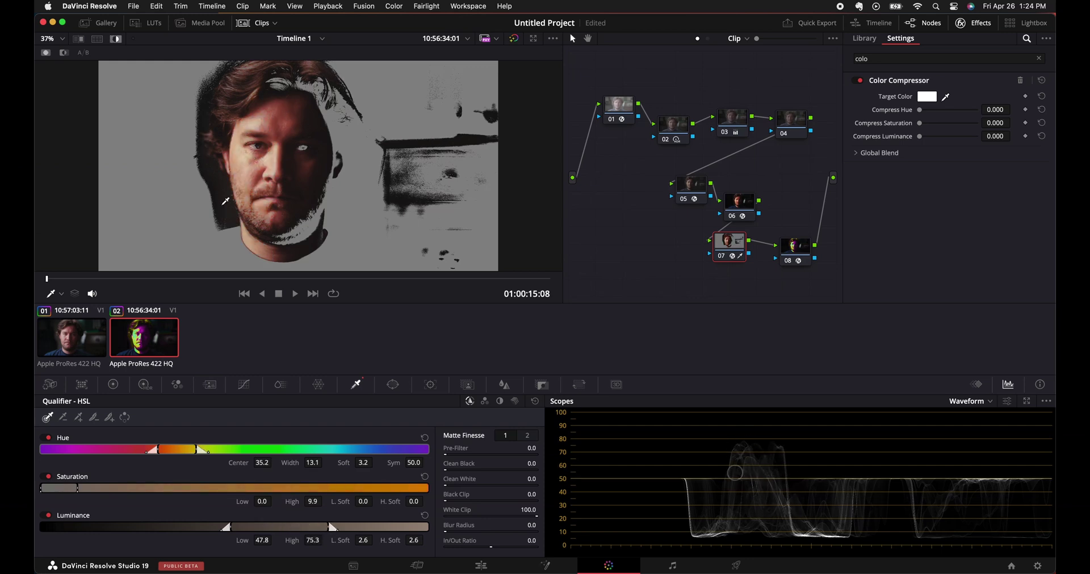
mouse_move(178, 451)
mouse_down()
mouse_move(169, 453)
mouse_move(183, 450)
mouse_up()
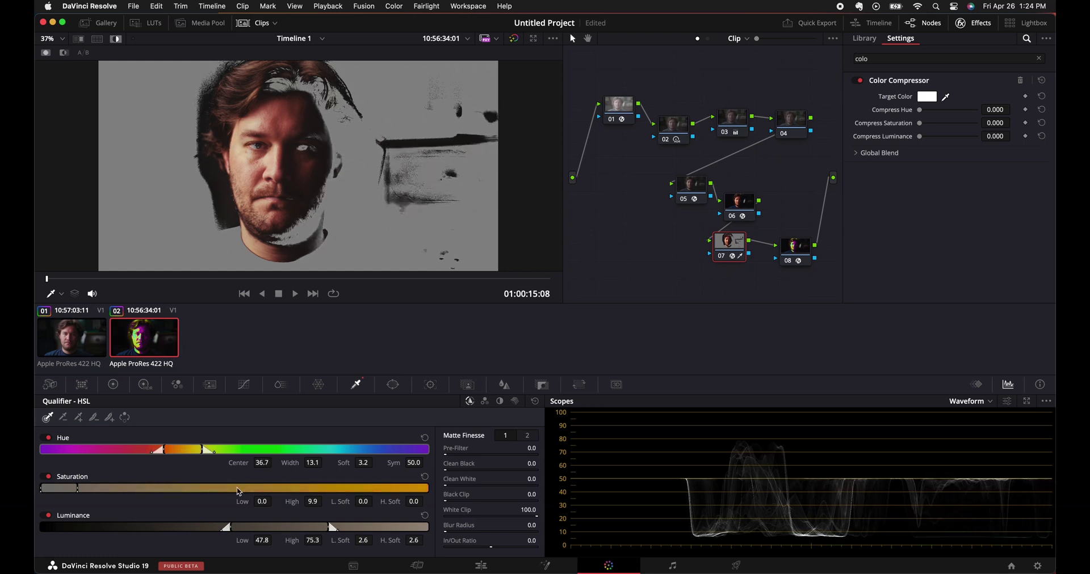
drag(250, 527, 274, 501)
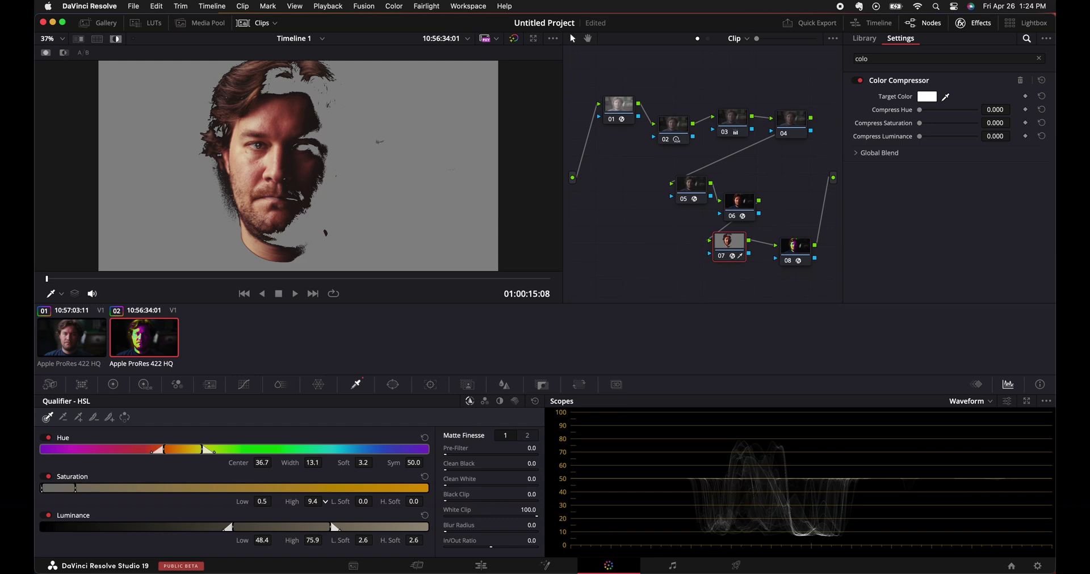
drag(325, 501, 326, 500)
mouse_move(195, 449)
mouse_down()
mouse_move(181, 450)
mouse_move(195, 450)
mouse_up()
drag(288, 527, 295, 527)
Adjust Clean Black/White and morph settings, finalizing hue 36.1, luminance 51.8–76.8, saturation 0.8–9.2.
drag(446, 470, 449, 470)
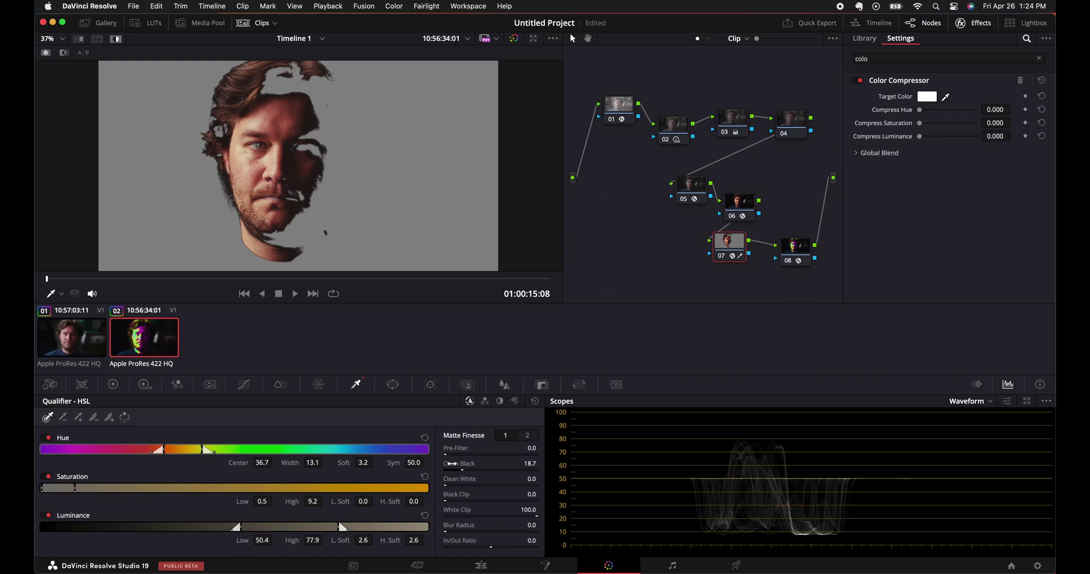
mouse_move(445, 485)
mouse_down()
mouse_move(461, 486)
mouse_move(450, 482)
mouse_up()
click(527, 435)
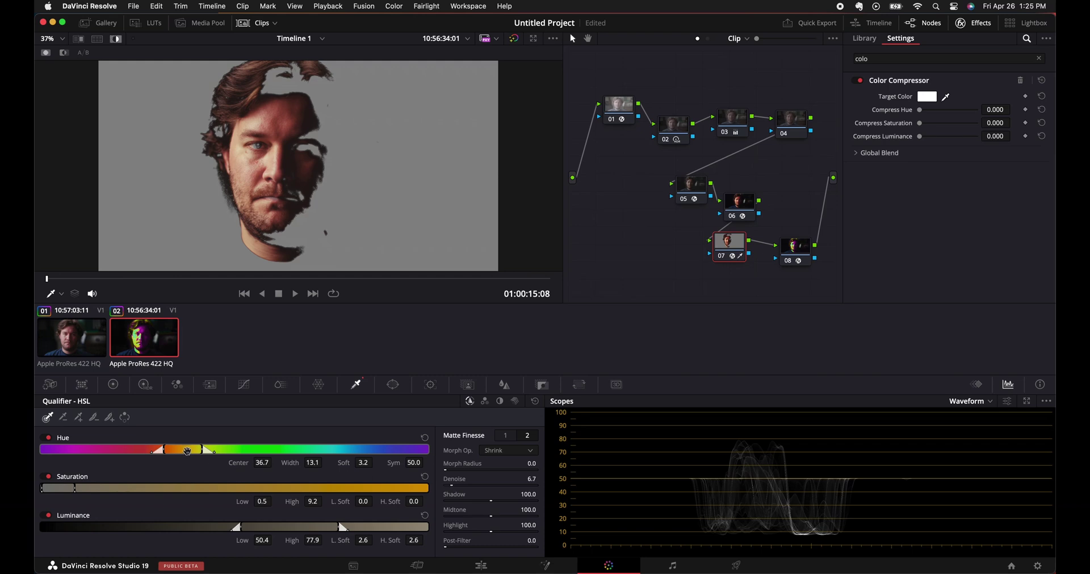
drag(187, 451, 185, 450)
drag(241, 527, 276, 527)
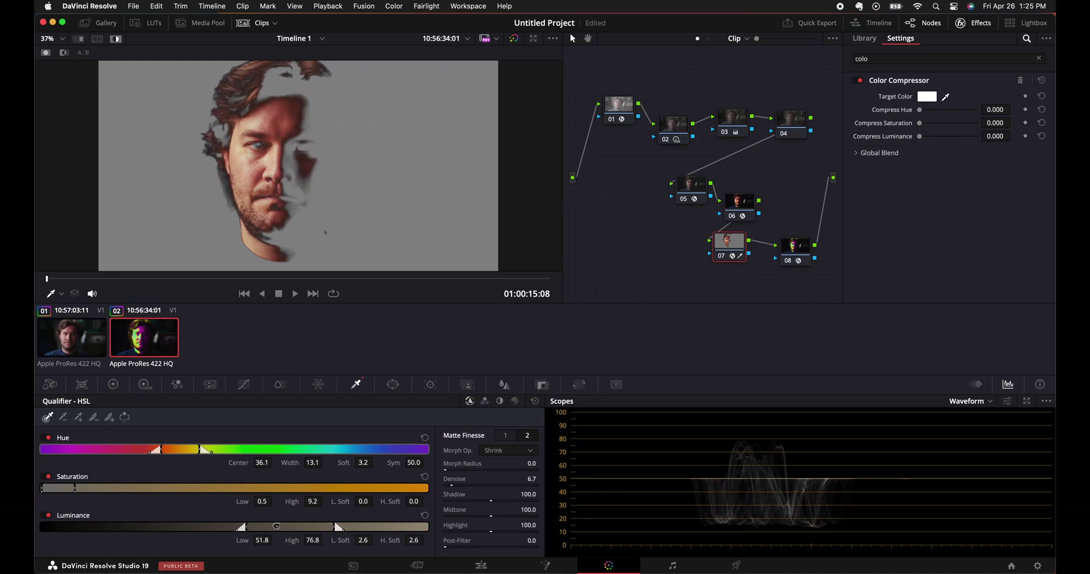
drag(261, 501, 275, 501)
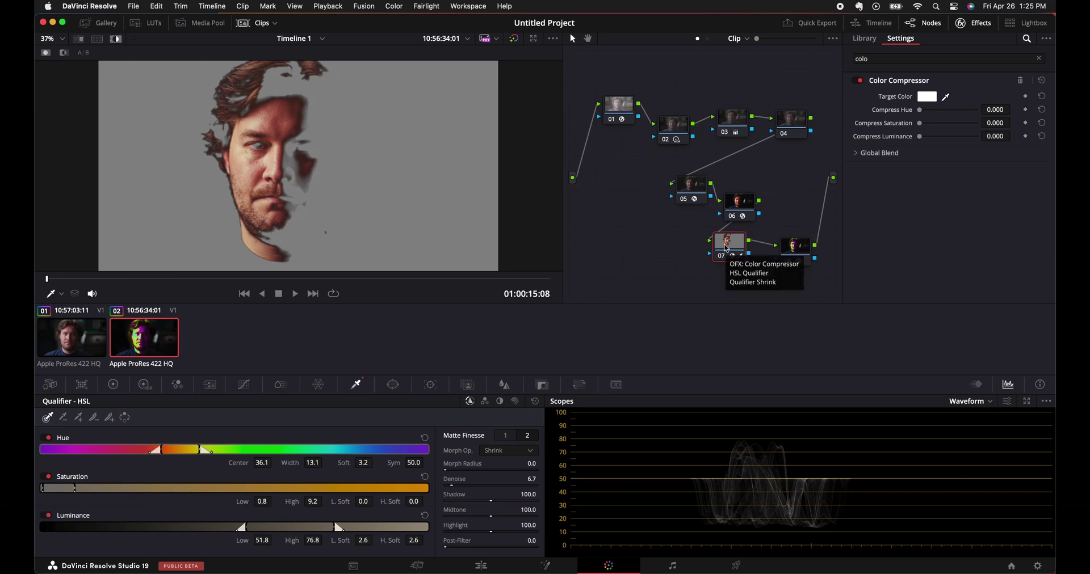
Pick the cheek's skin as the Color Compressor target and raise Compress Hue to 0.669.
key(shift+h)
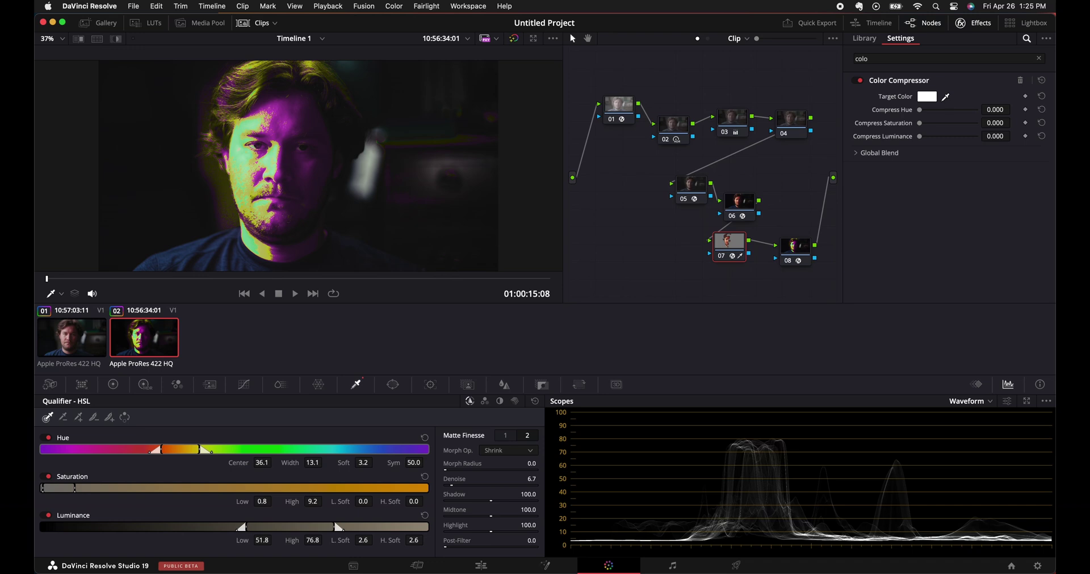
click(945, 97)
scroll(99, 201, up, 5)
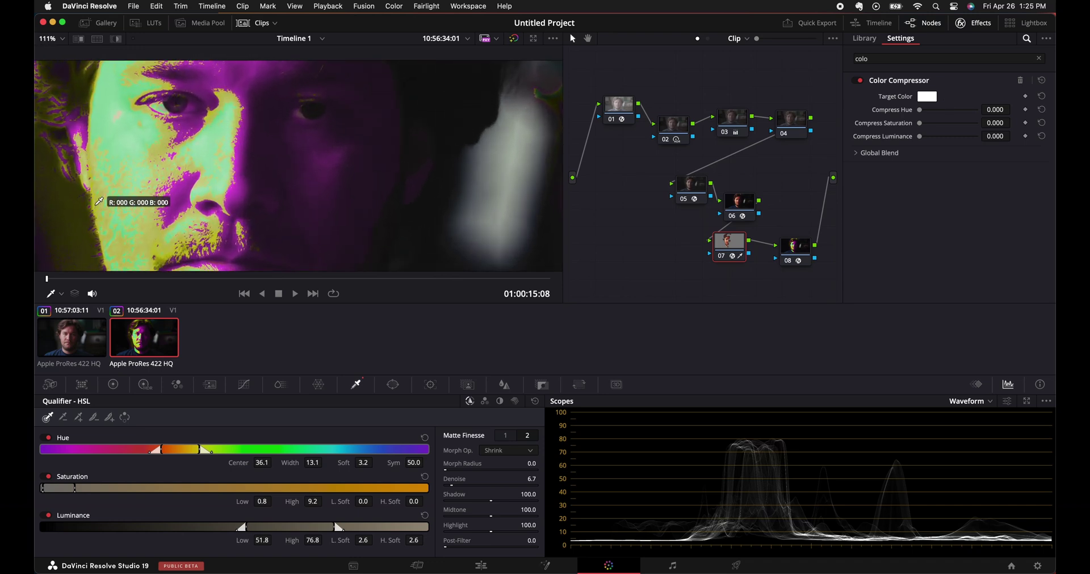
scroll(99, 202, up, 3)
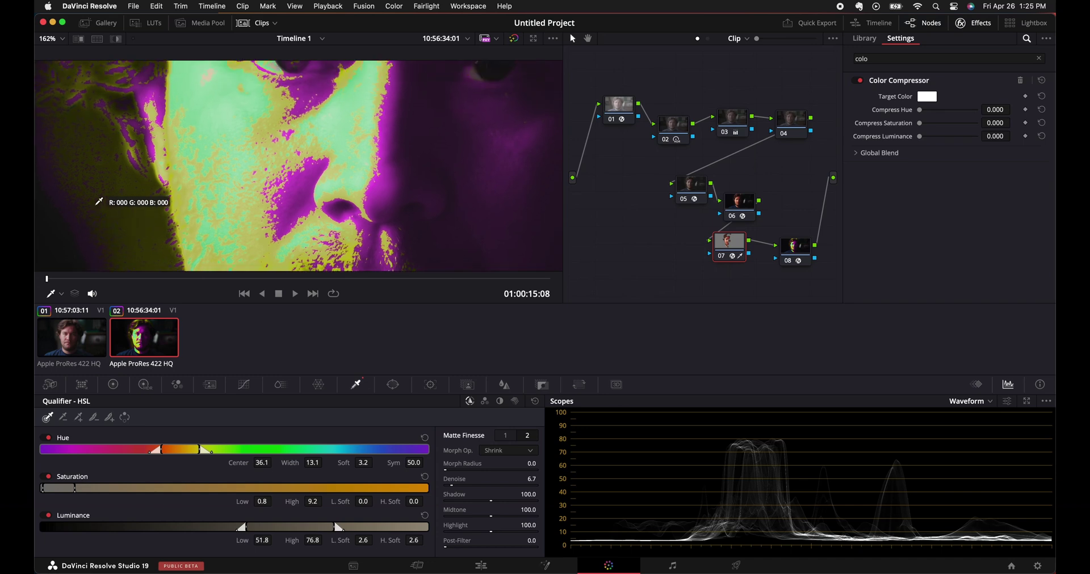
scroll(99, 202, right, 5)
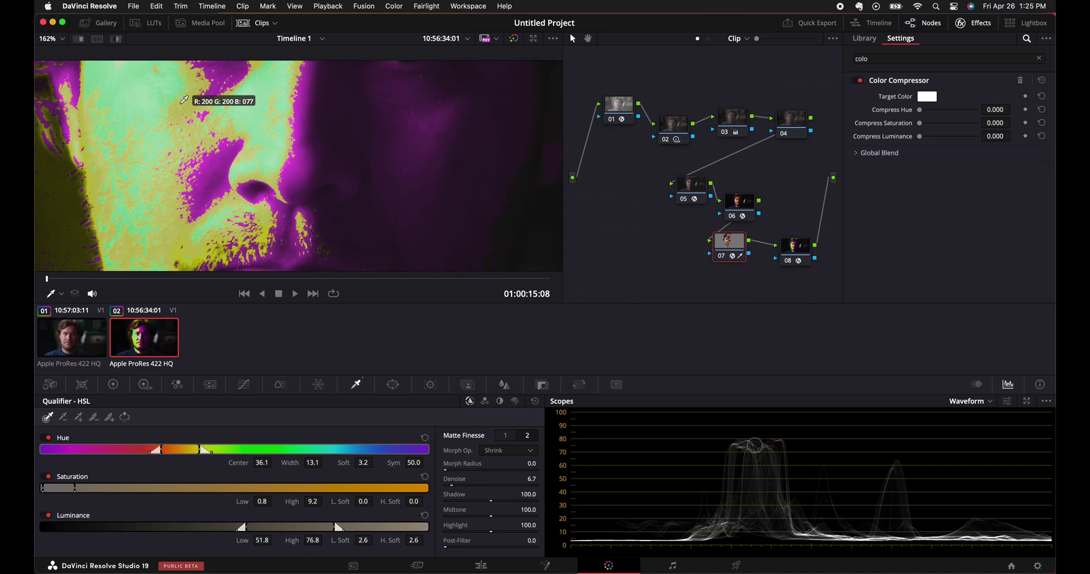
scroll(181, 102, up, 3)
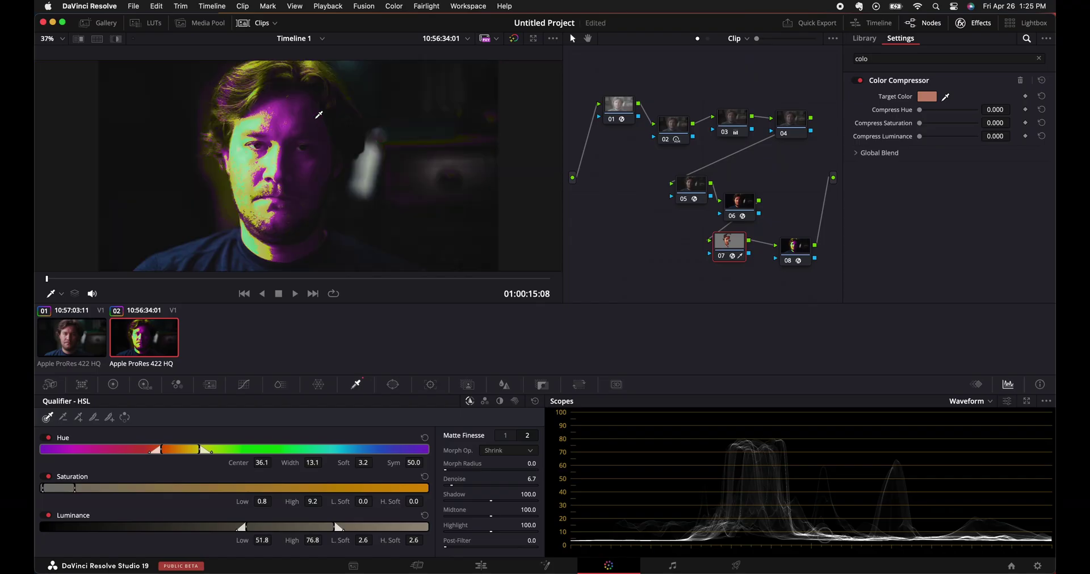
drag(921, 112, 957, 111)
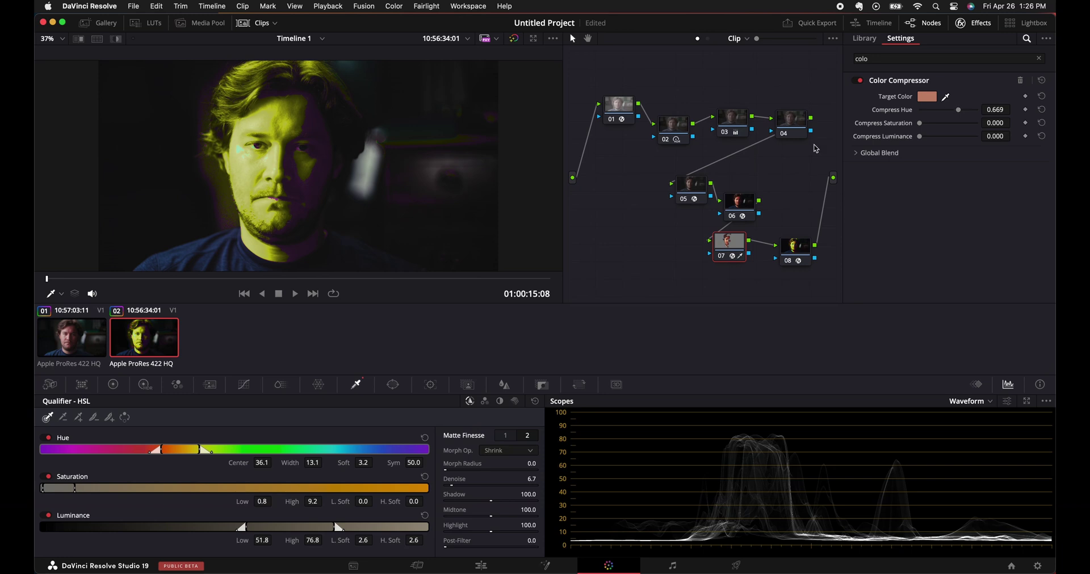
Disable node 08, enlarge the viewer, and compare the Color Compressor off and on.
click(789, 262)
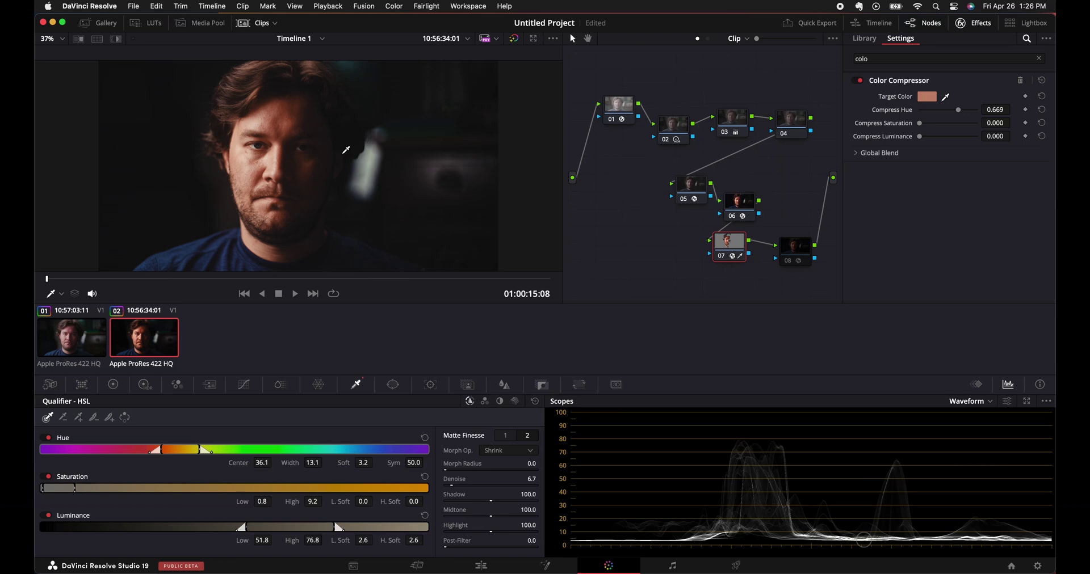
key(alt+f)
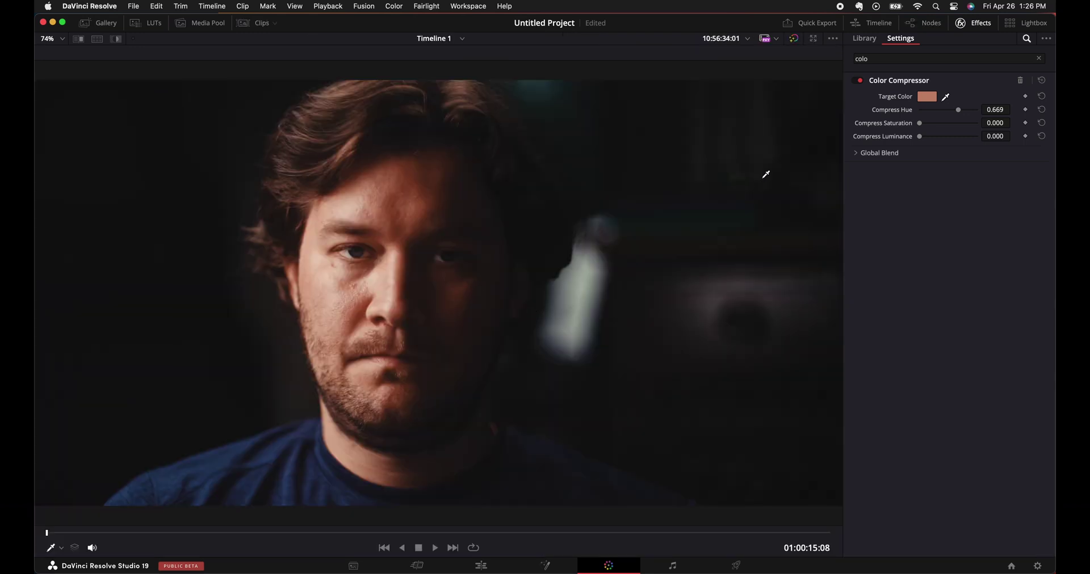
click(858, 81)
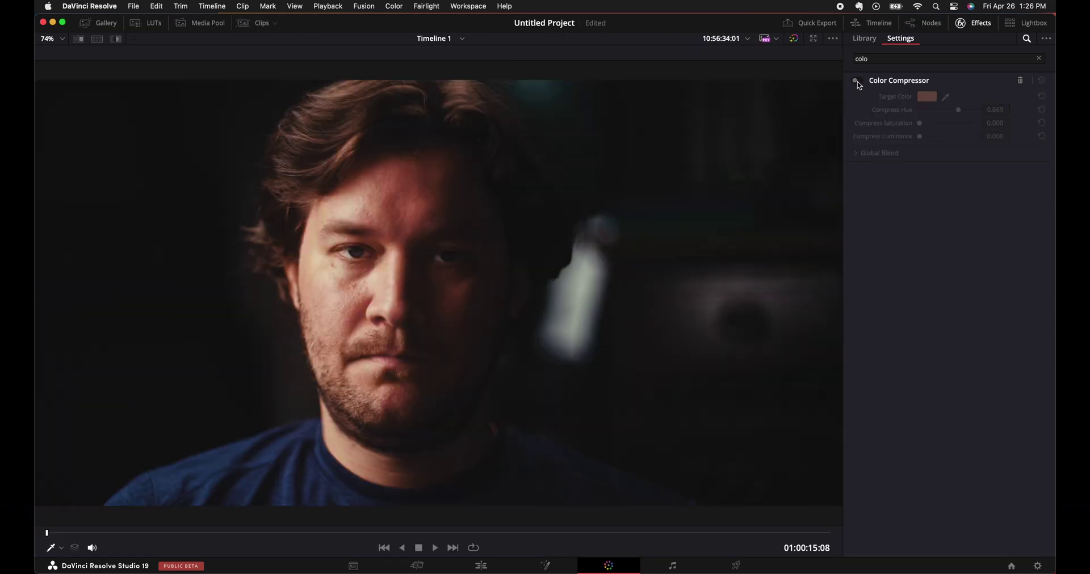
click(858, 81)
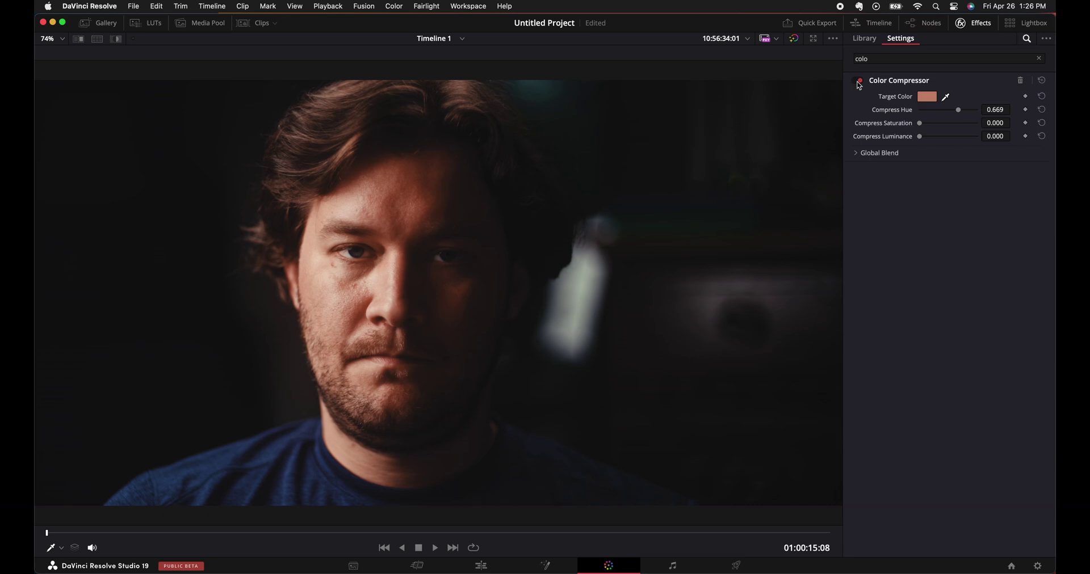
click(858, 81)
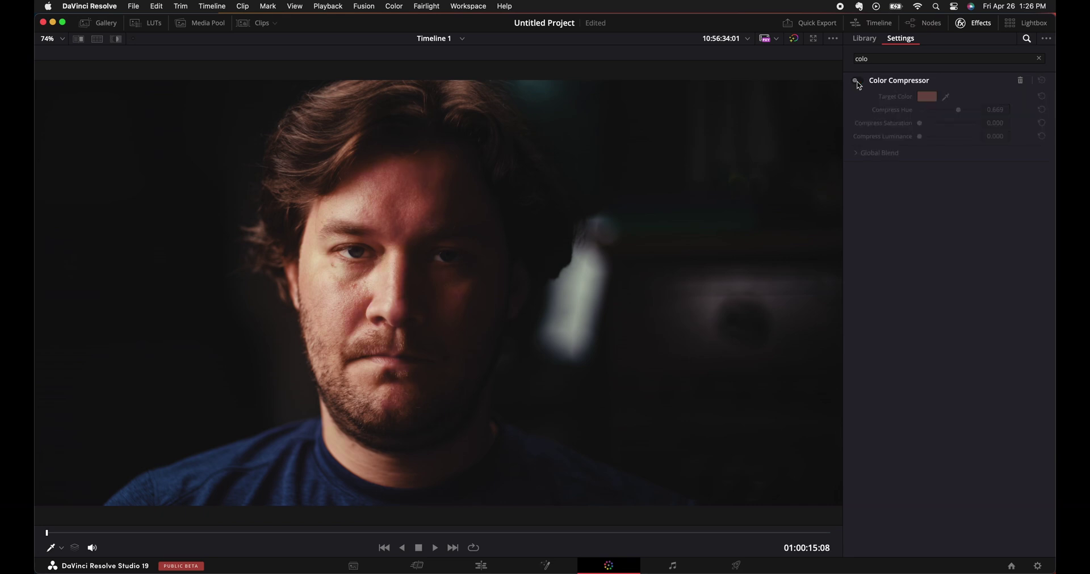
click(858, 81)
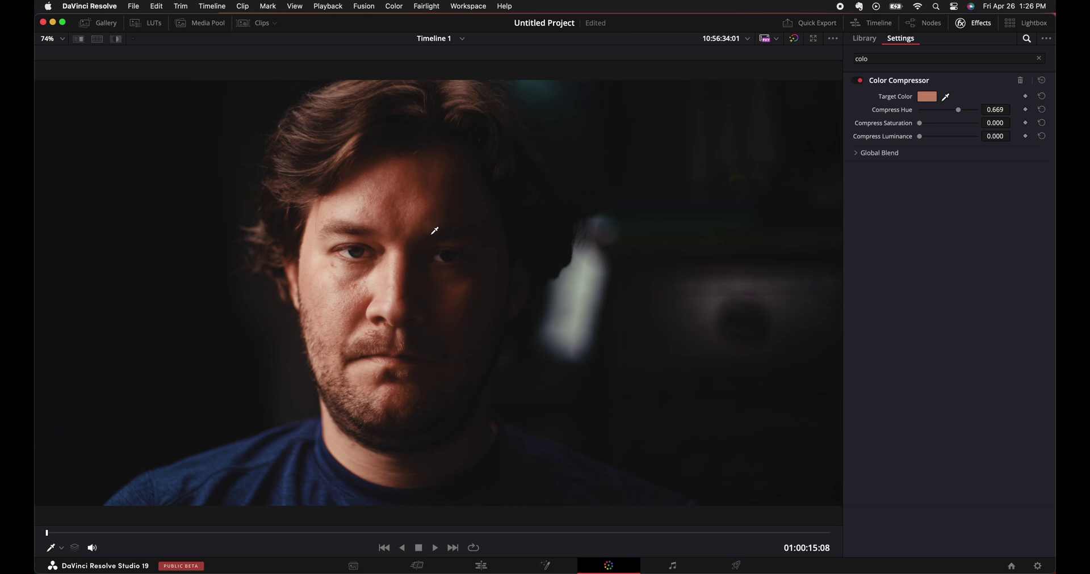
Delete DCTL node 08 and reset node 07's grade.
key(alt+f)
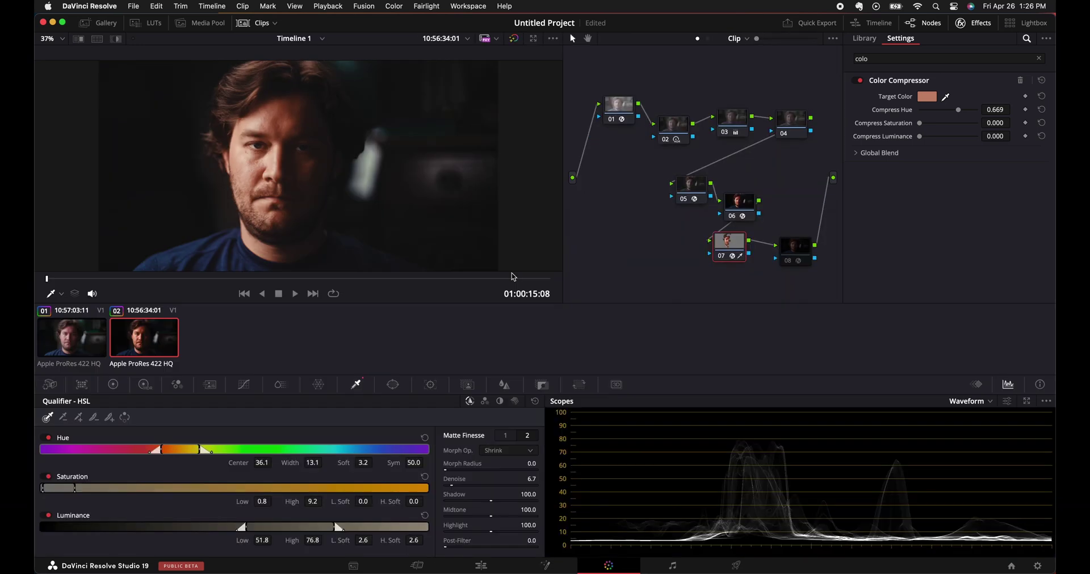
click(794, 251)
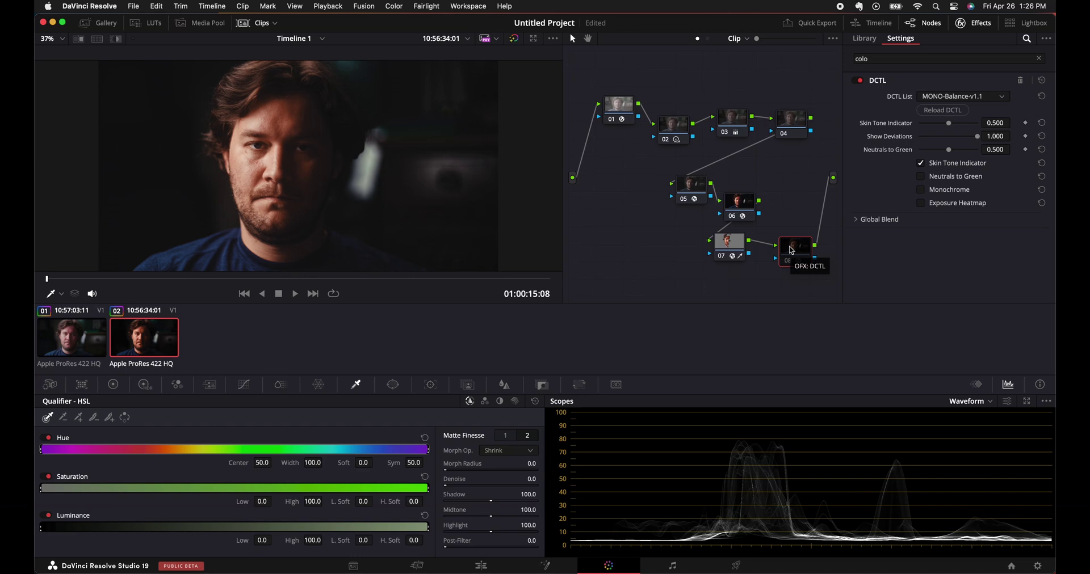
key(Delete)
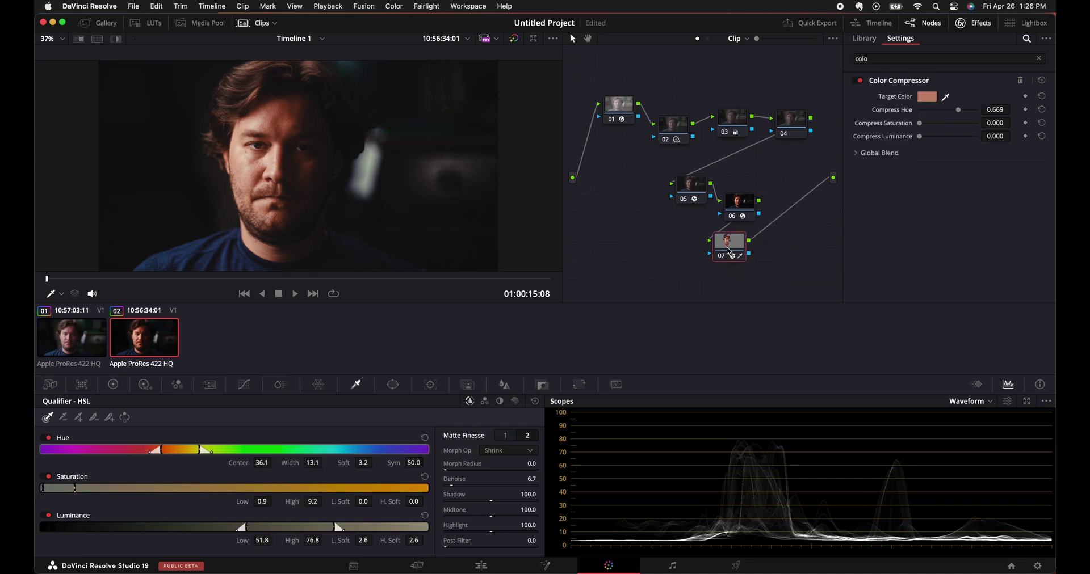
drag(729, 251, 781, 240)
right_click(780, 240)
click(806, 295)
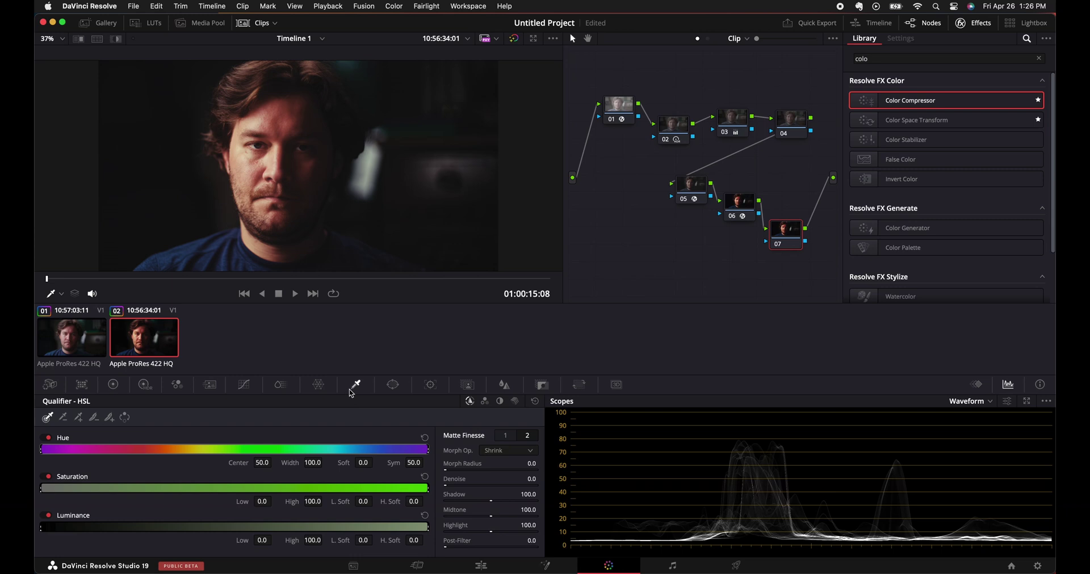
key(super+w)
Requalify node 07 on skin: hue centre 33.0, luminance 53.6–81.6, Clean Black 4.1, Clean White 4.9.
drag(307, 114, 249, 126)
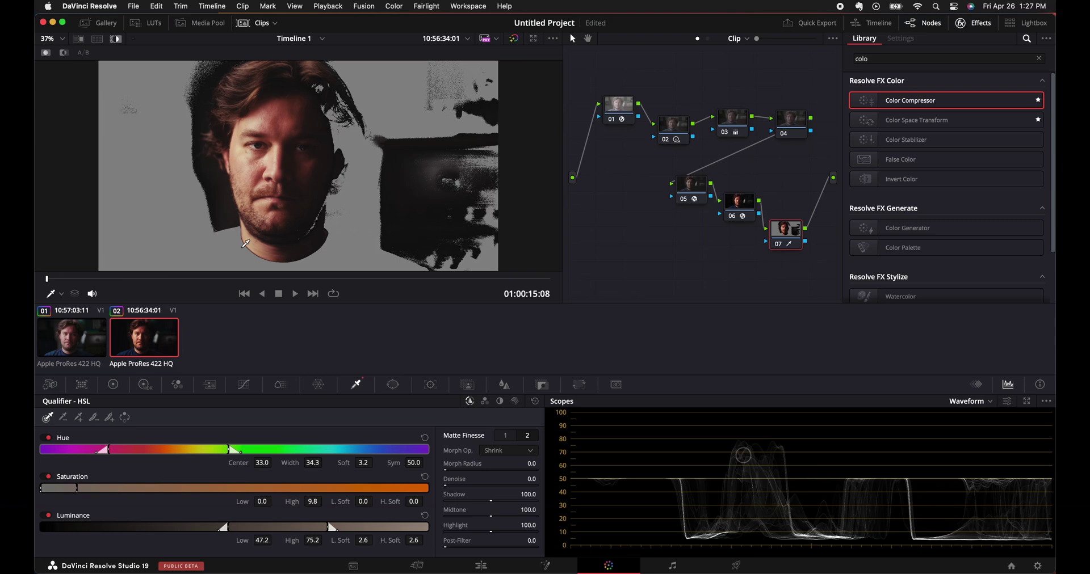
drag(229, 450, 199, 449)
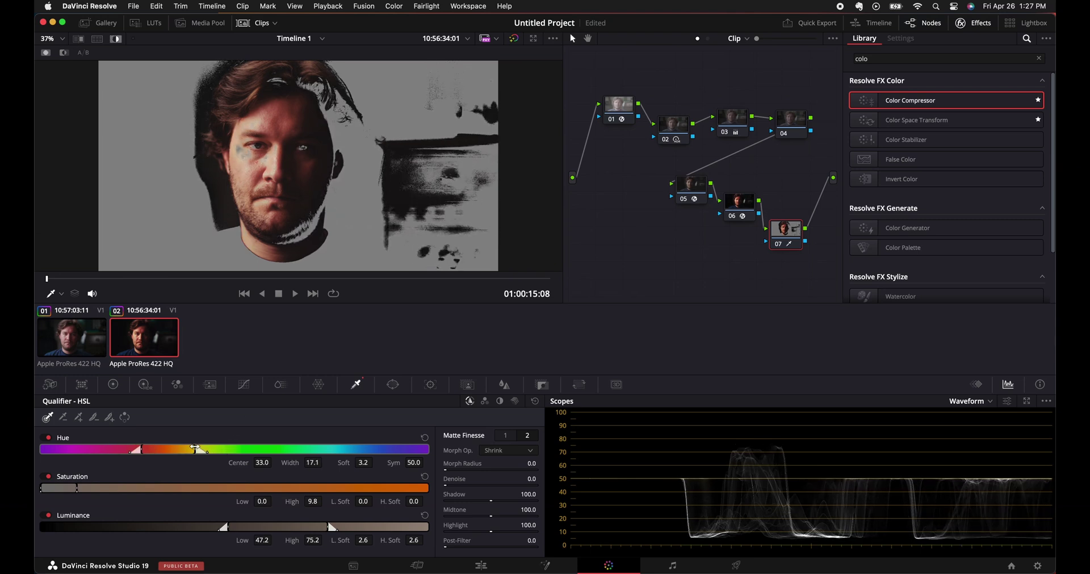
drag(255, 526, 279, 524)
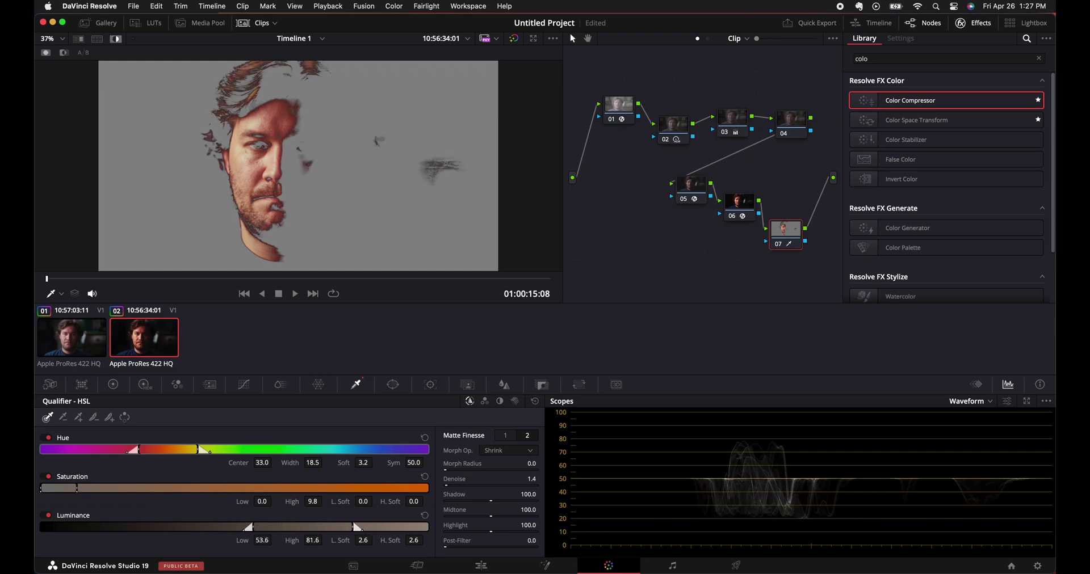
click(504, 436)
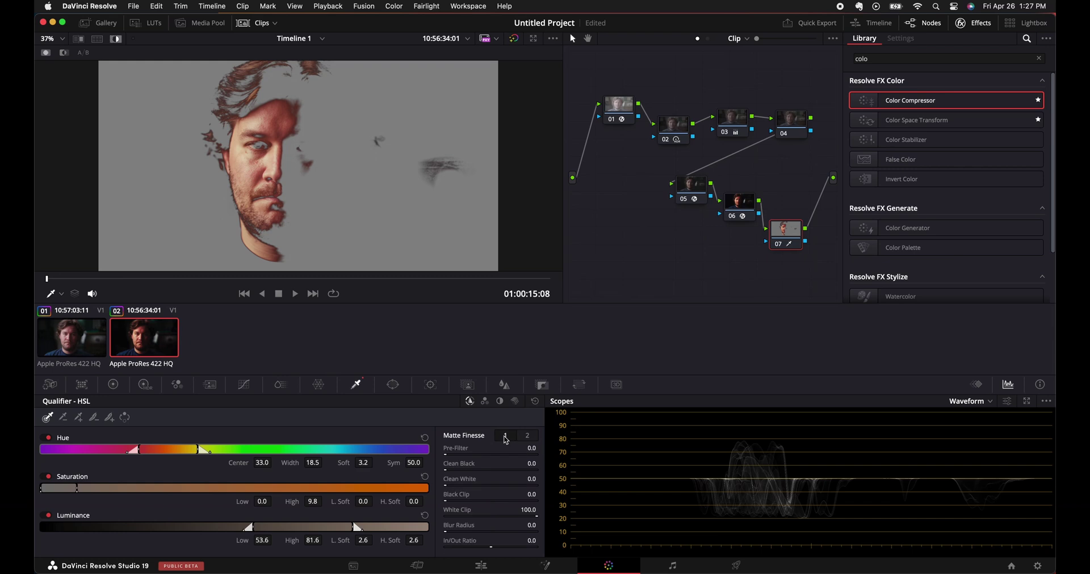
drag(505, 463, 514, 464)
drag(469, 487, 474, 486)
drag(784, 239, 764, 241)
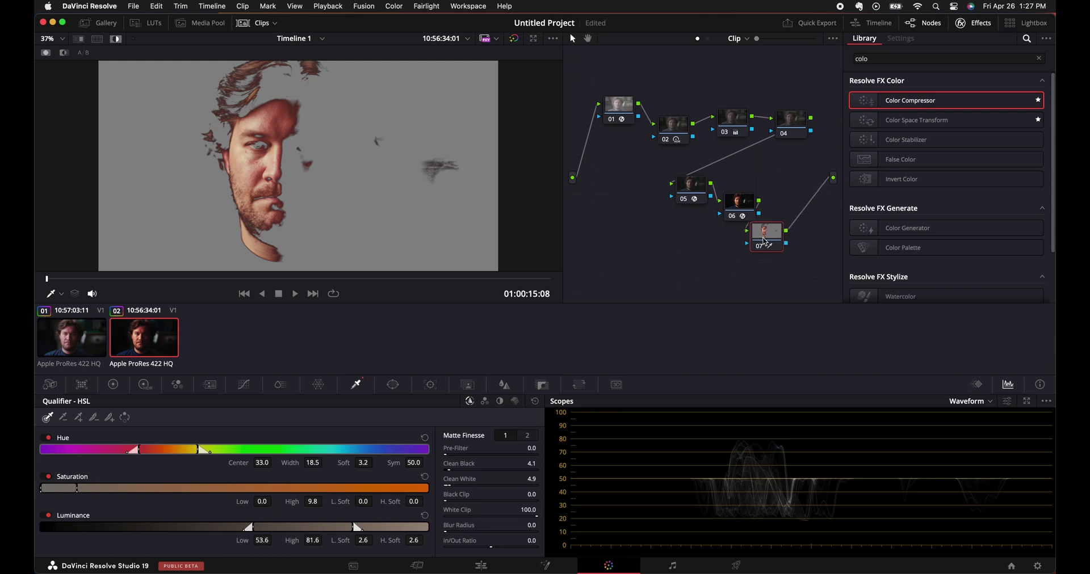
click(393, 385)
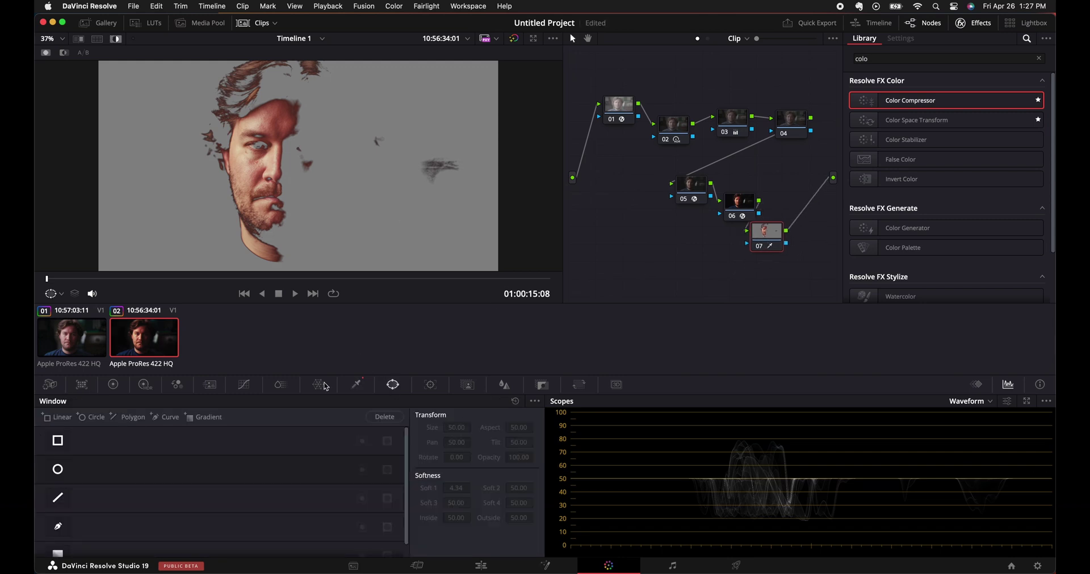
Add a size 6.24 circle window over a skin patch and switch scopes to Vectorscope.
click(58, 472)
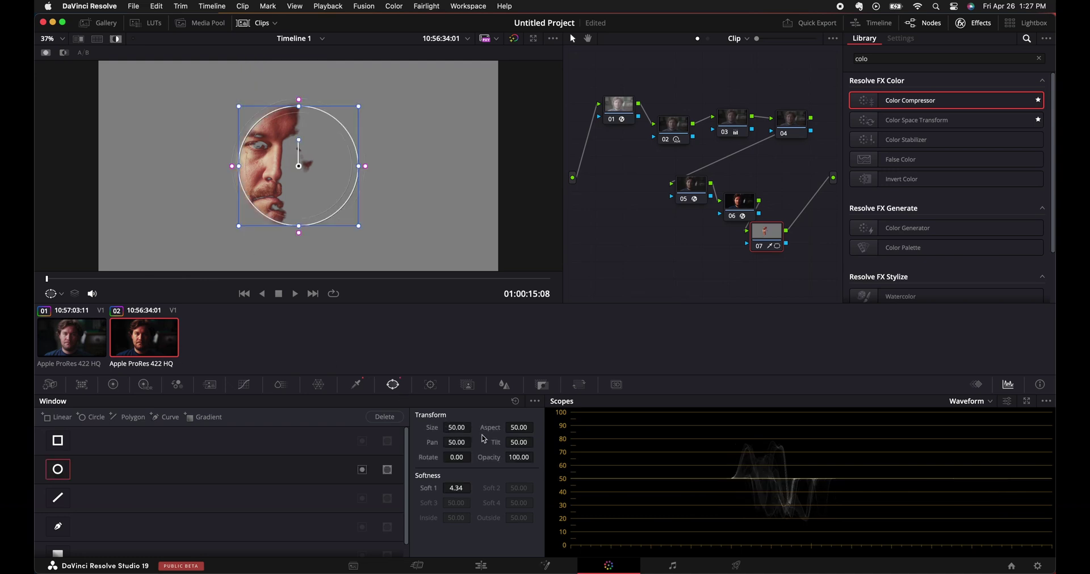
mouse_move(462, 435)
mouse_down()
mouse_move(431, 434)
mouse_move(459, 434)
mouse_move(445, 434)
mouse_up()
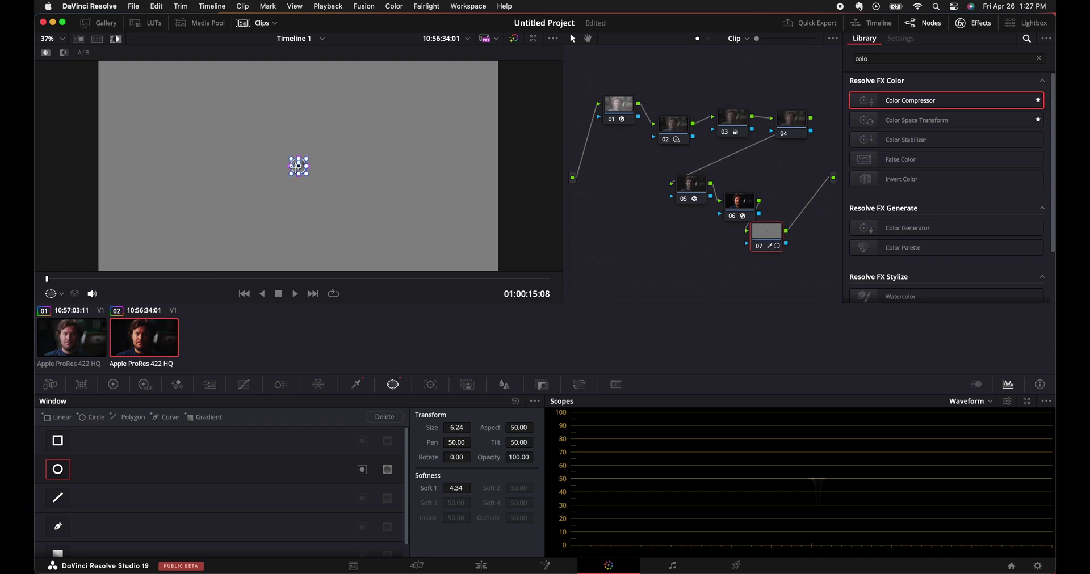
drag(298, 166, 269, 126)
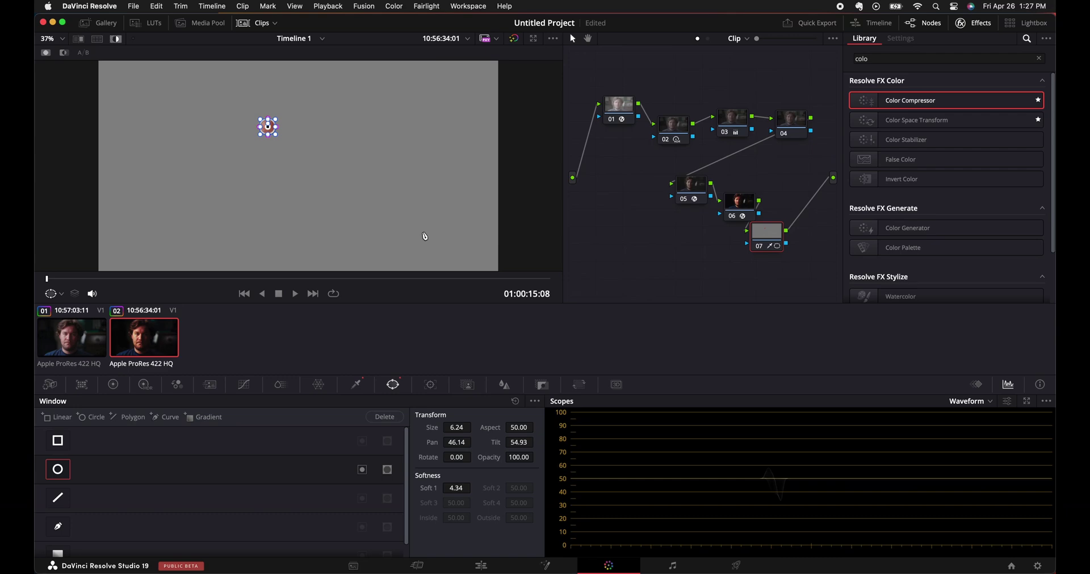
click(970, 401)
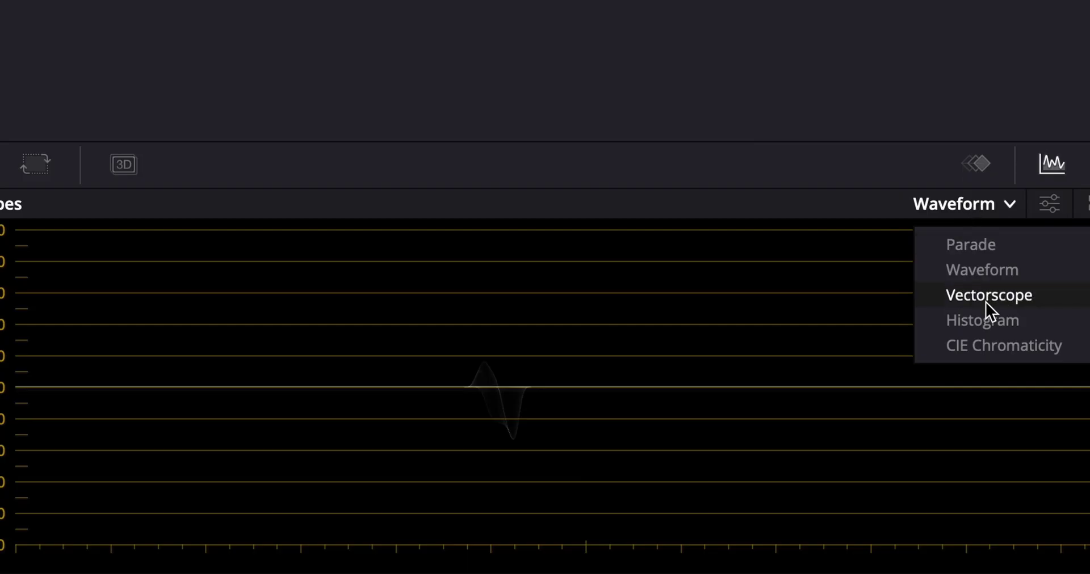
click(959, 441)
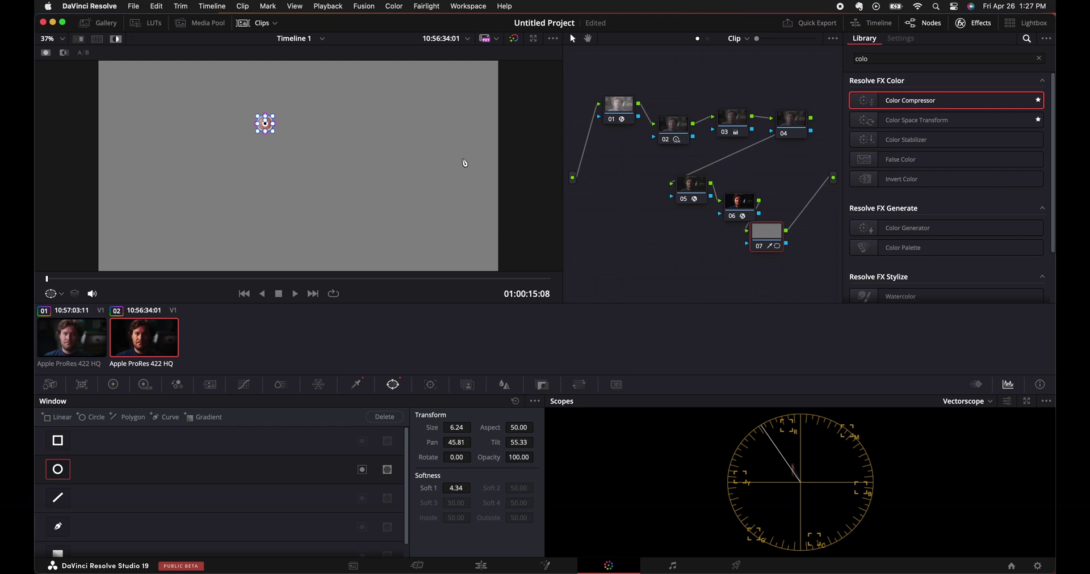
Apply the Color Compressor to node 07 and sample the face's skin tone as Target Color.
click(62, 469)
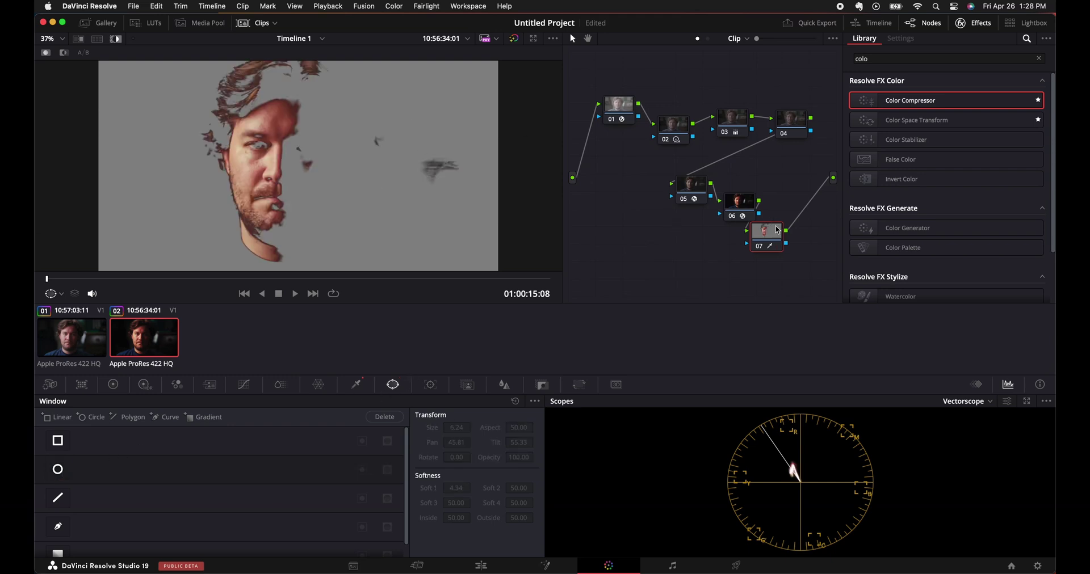
click(56, 473)
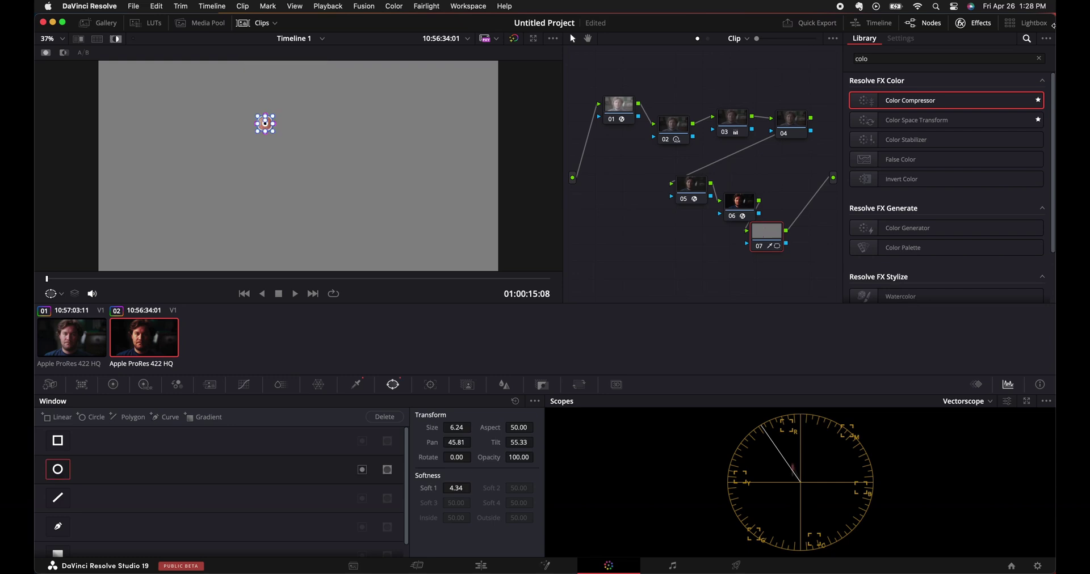
drag(901, 107, 766, 244)
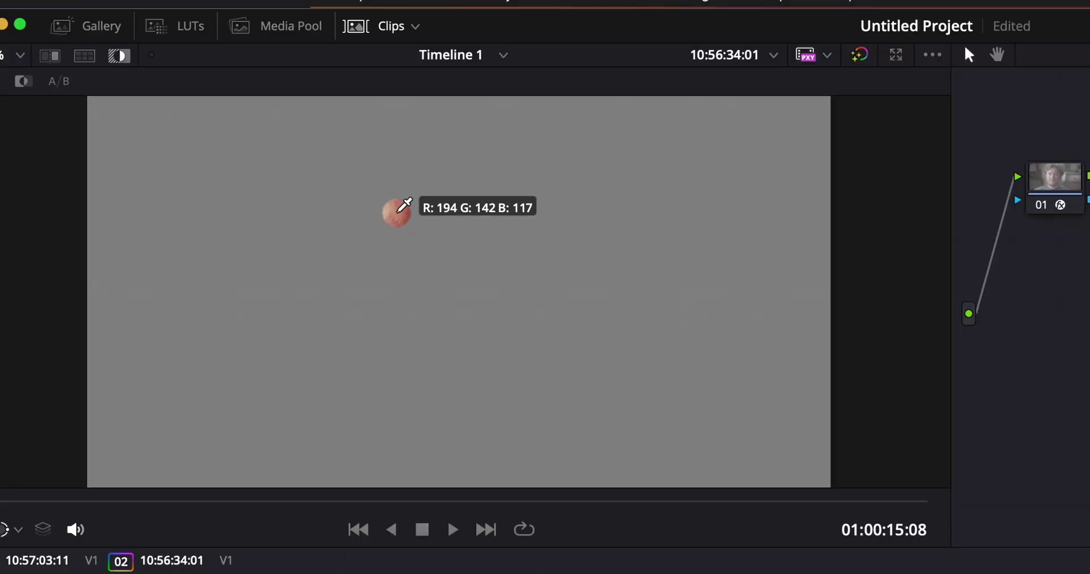
click(397, 212)
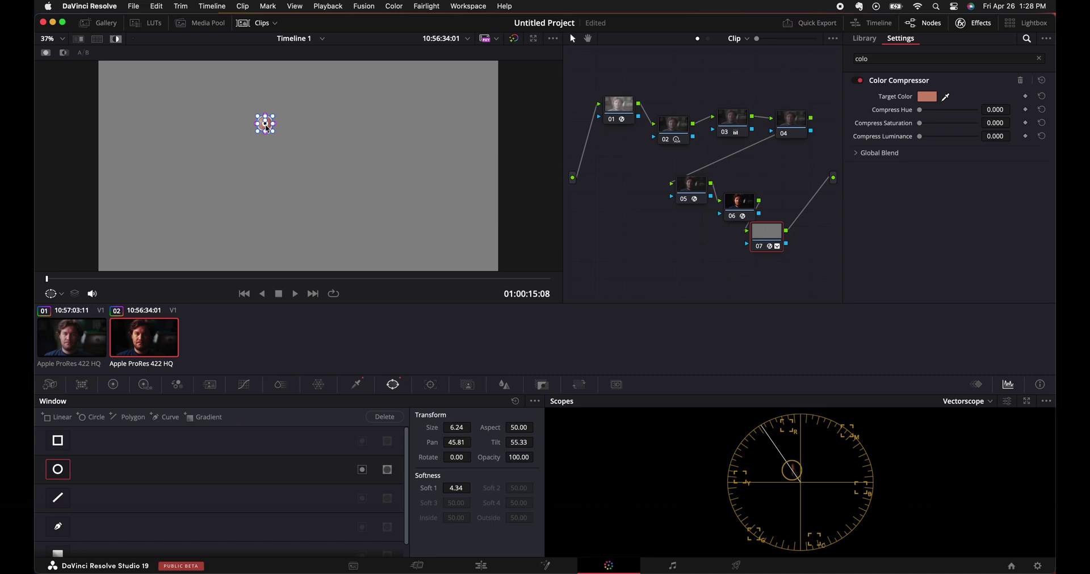
Turn off the circle window and highlight view, then raise Compress Hue to 0.752.
click(59, 470)
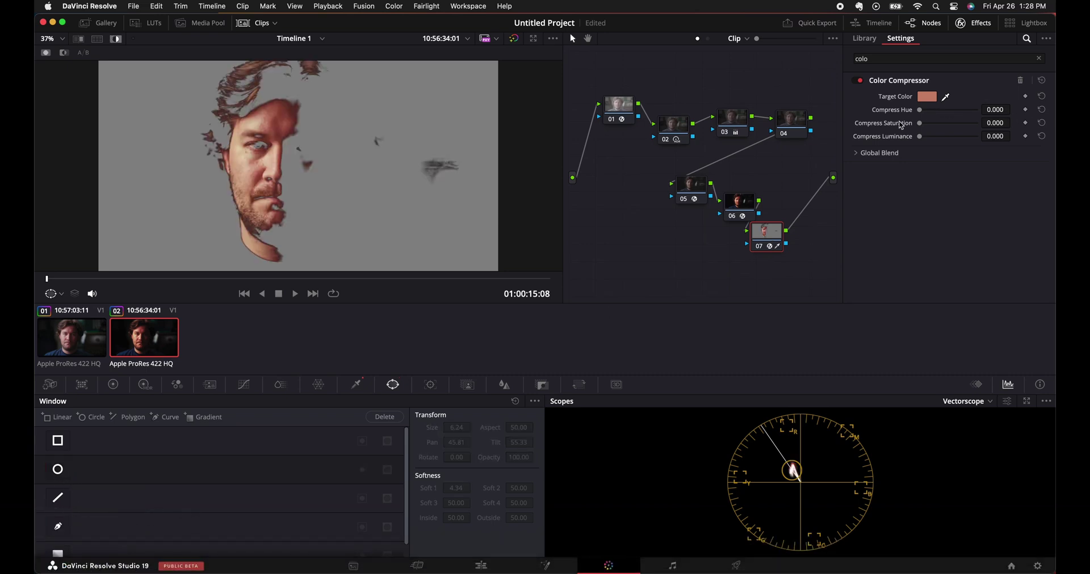
key(shift+h)
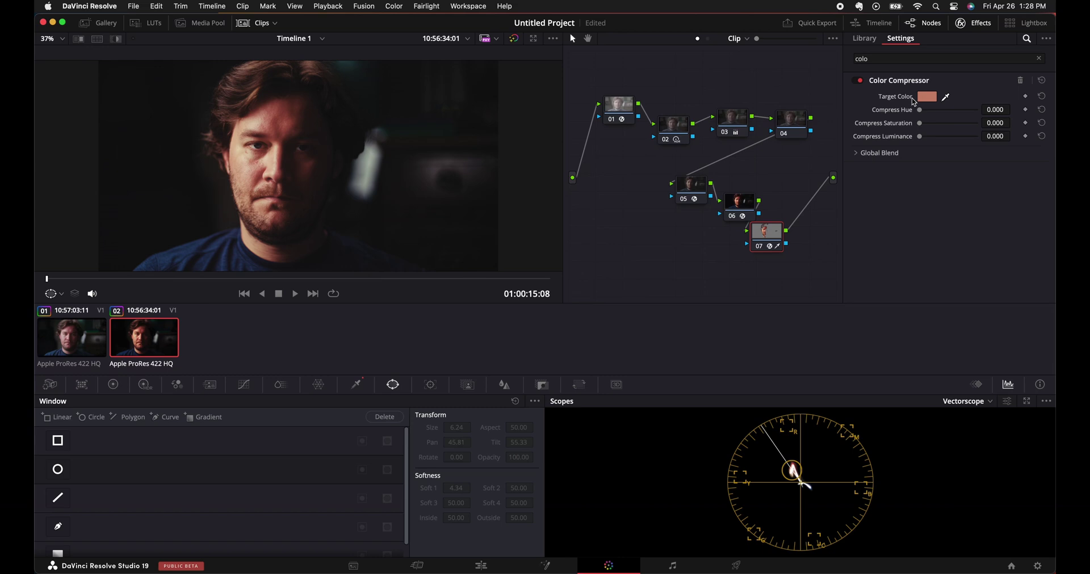
drag(921, 113, 962, 109)
key(alt+f)
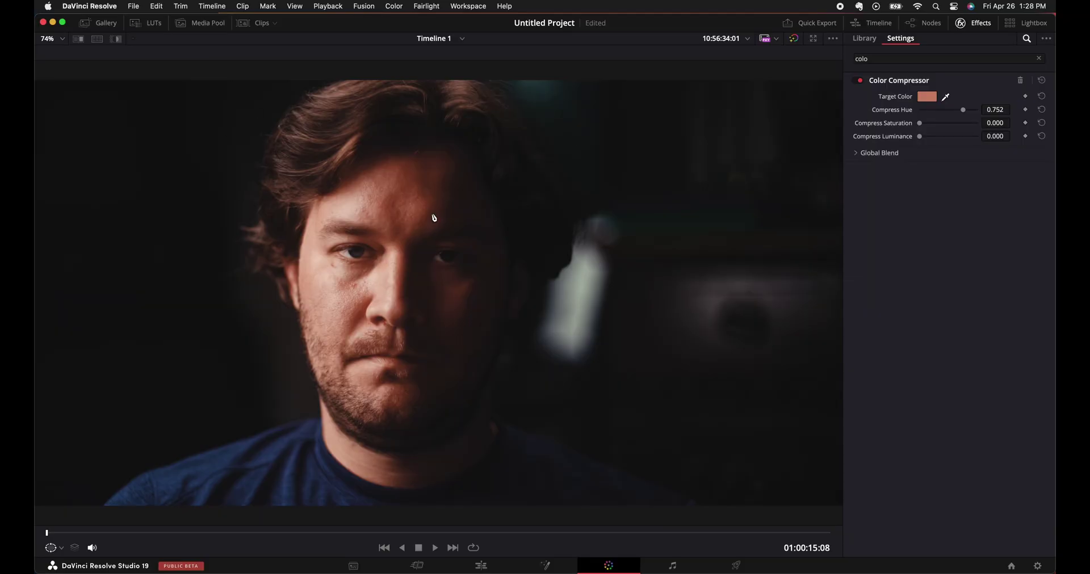
key(alt+f)
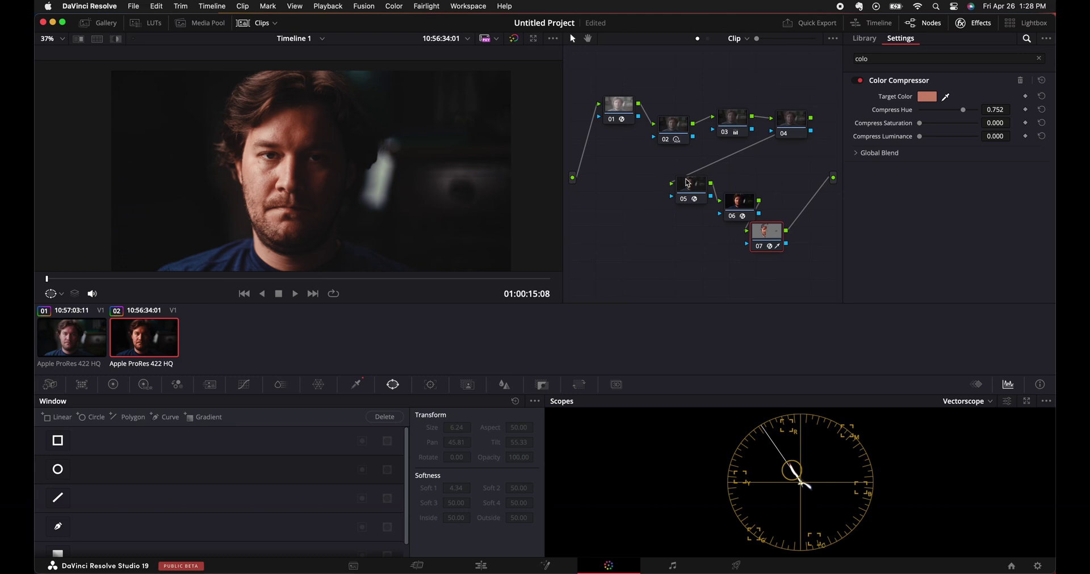
Select node 04, check the enlarged viewer, and switch the scope from Vectorscope to Waveform.
drag(795, 121, 772, 112)
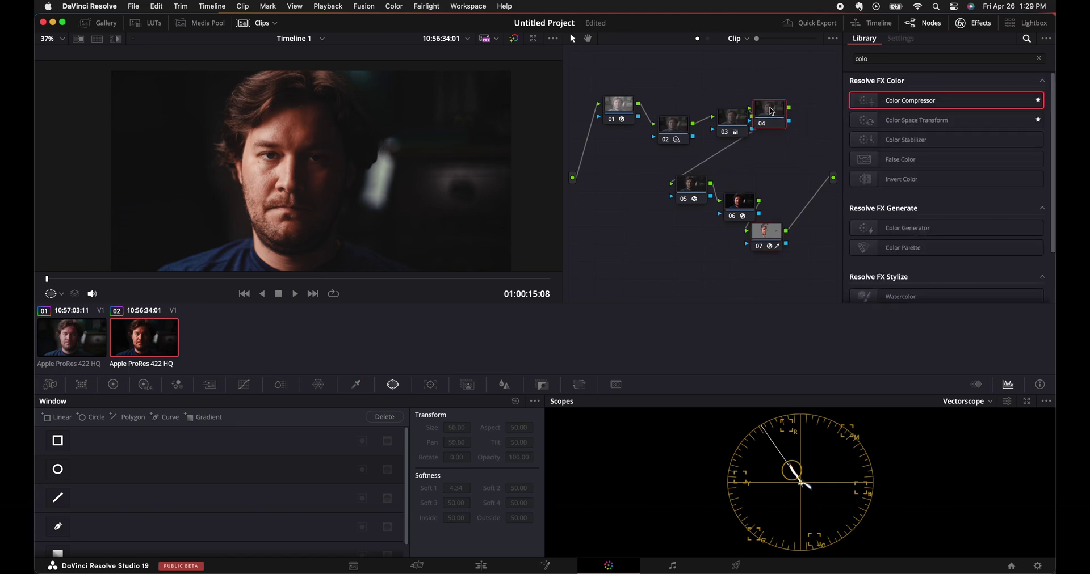
key(alt+f)
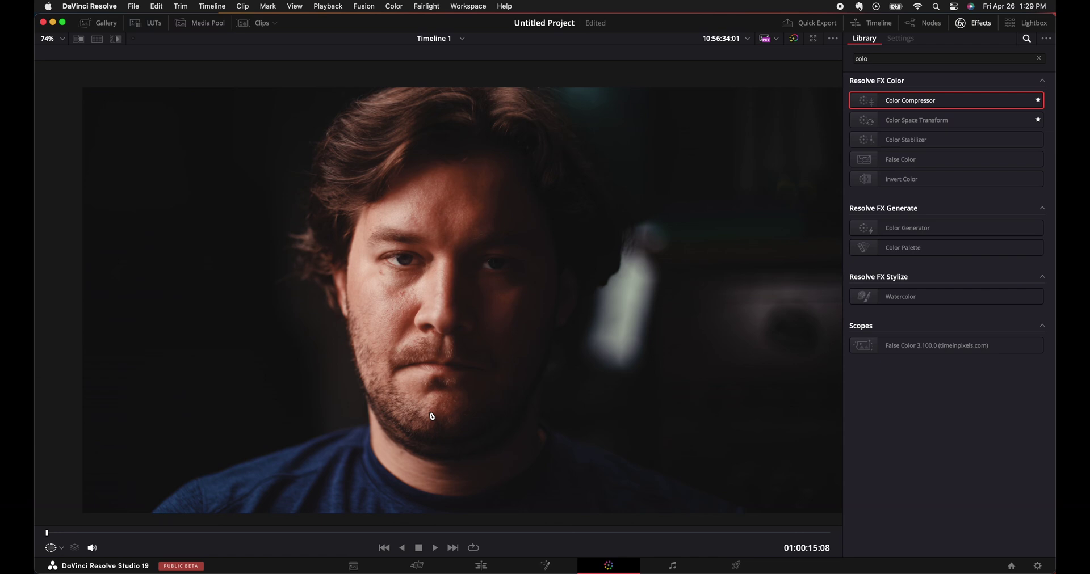
key(alt+f)
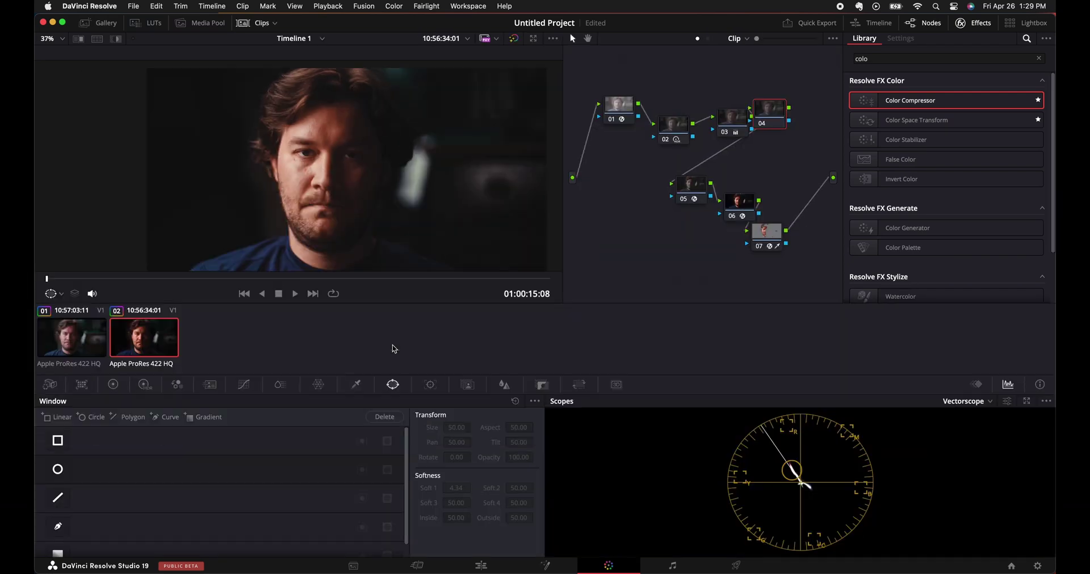
click(970, 404)
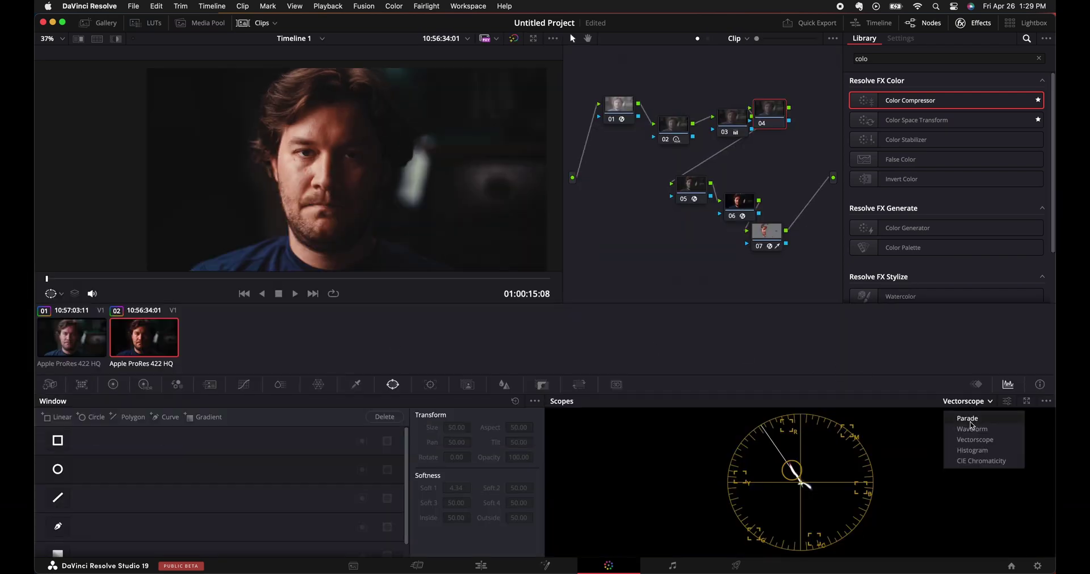
click(972, 430)
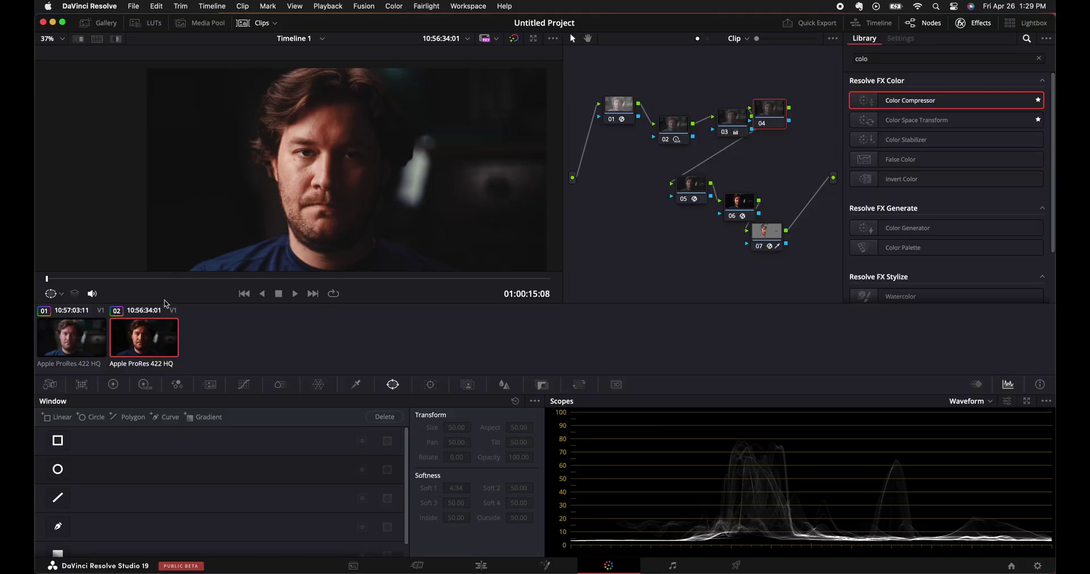
Raise node 04's HDR Black Offset to lift the blacks, then bypass and re-enable the node to compare.
click(144, 385)
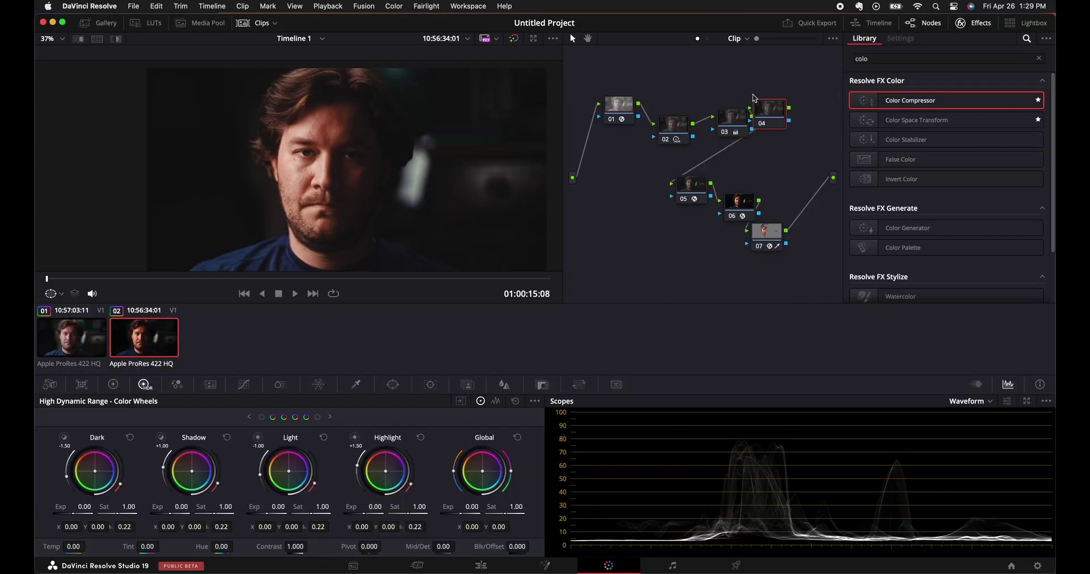
drag(770, 114, 784, 123)
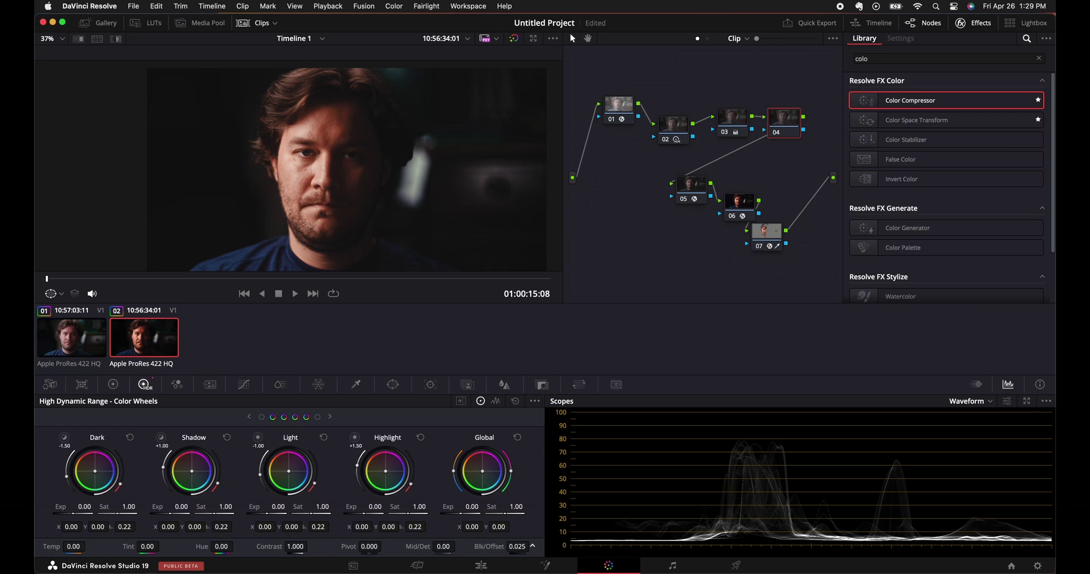
drag(518, 547, 521, 554)
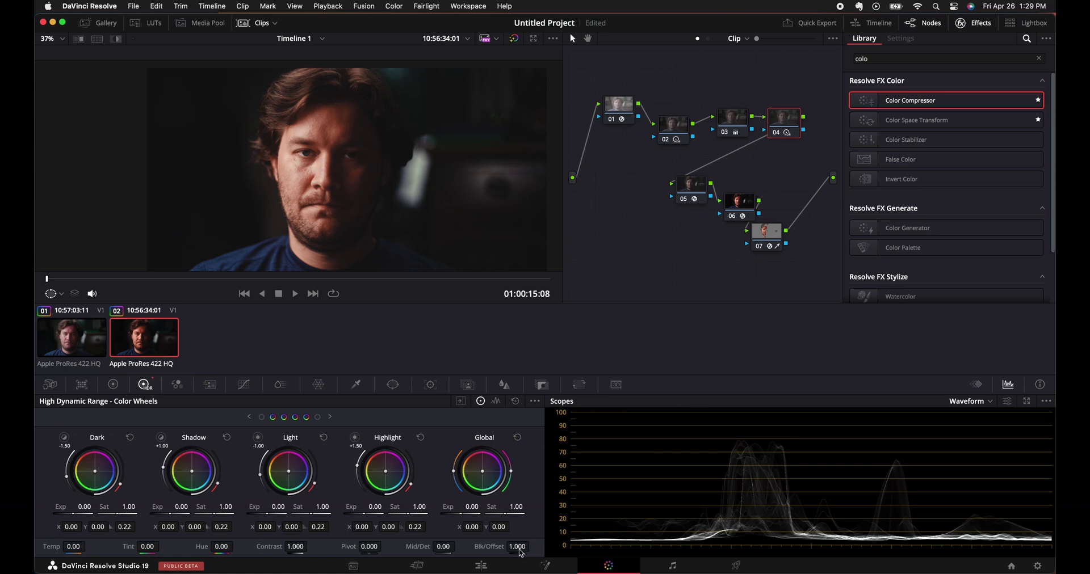
key(alt+f)
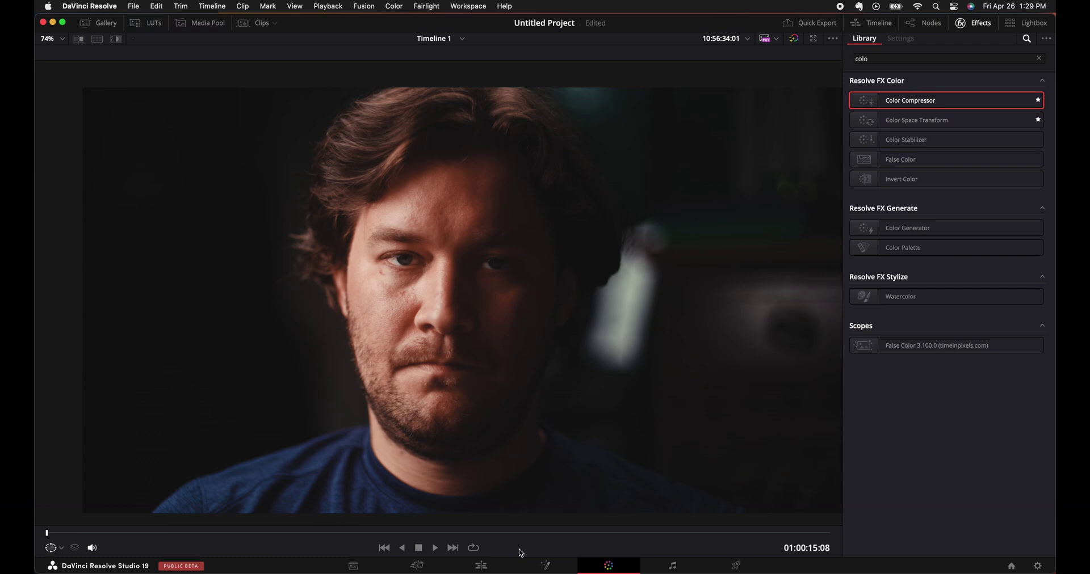
key(alt+f)
key(ctrl+d)
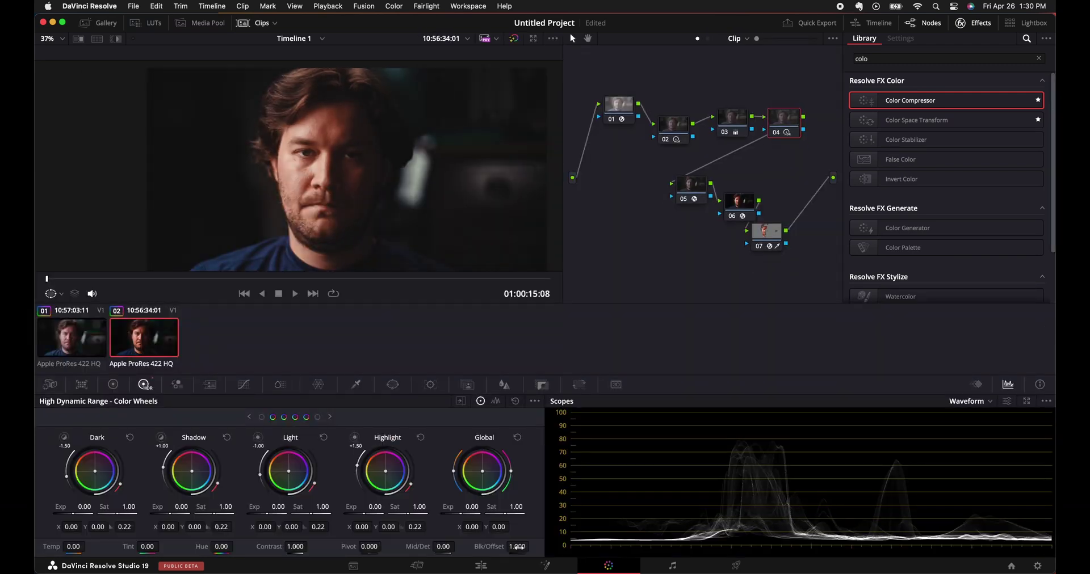
key(ctrl+d)
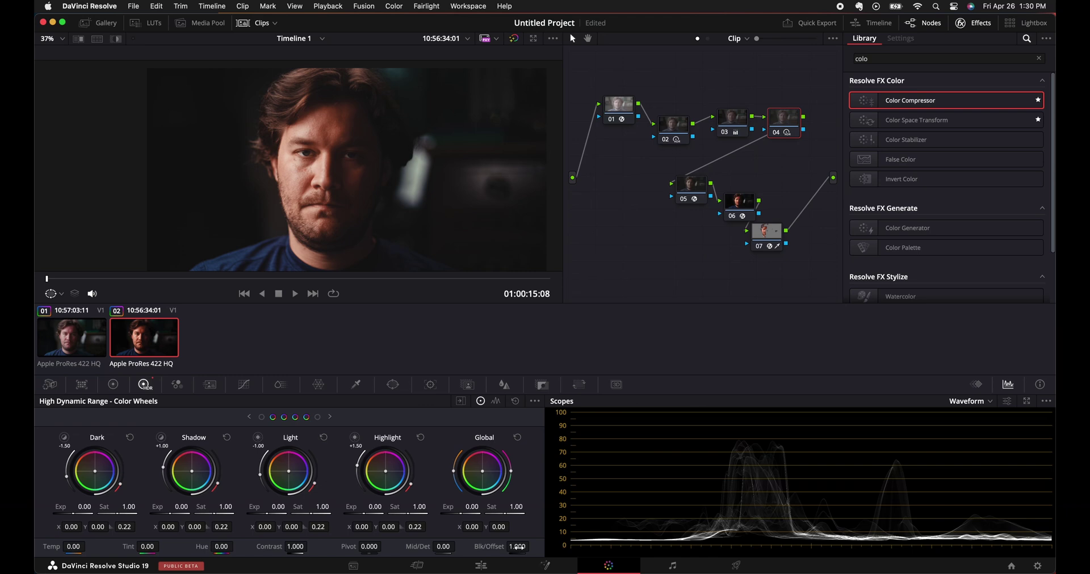